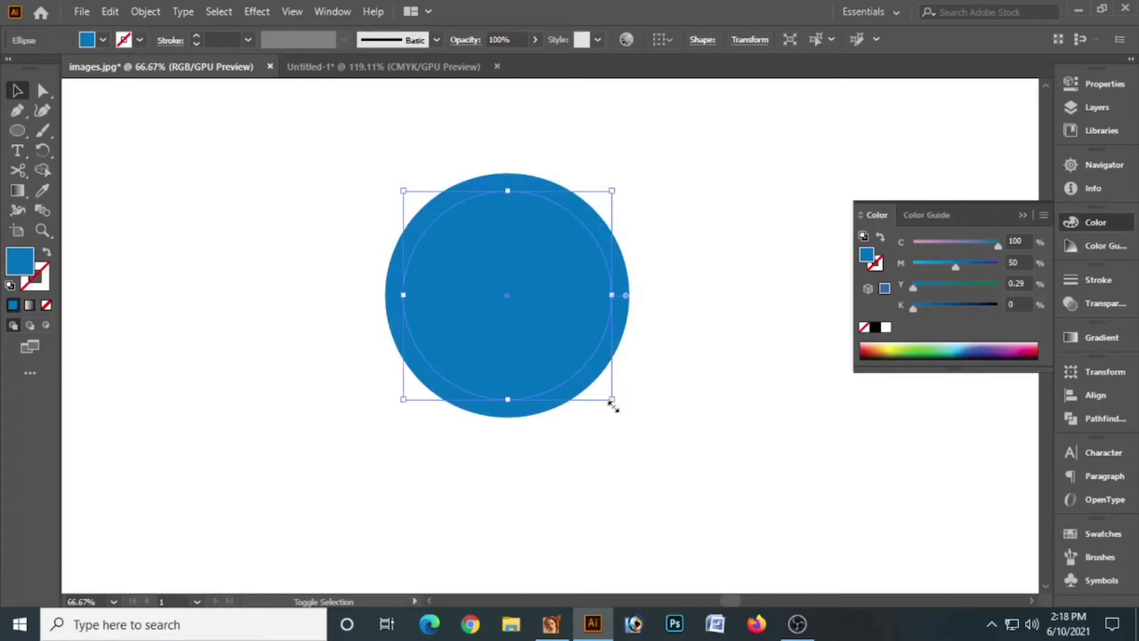
- Recolour the smaller inner circle white by reducing its cyan and magenta to 0%
left_click_drag(955, 266, 912, 244)
left_click(638, 355)
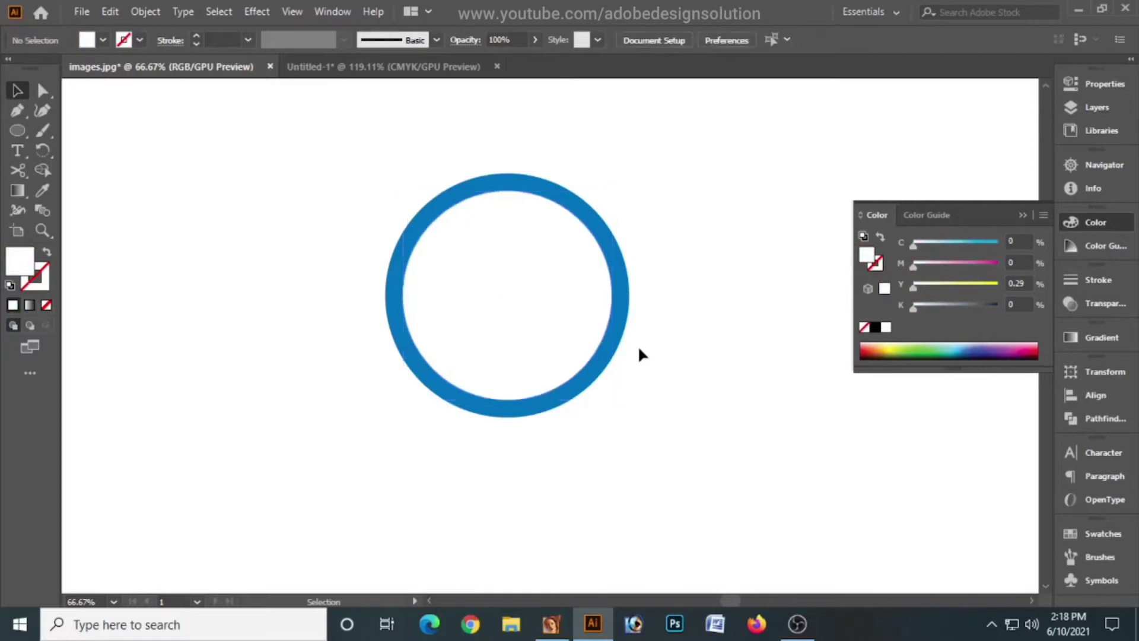
- Paste a copy of the blue circle in front, enlarge it from its centre, and make it an unfilled 1 pt blue outline
left_click(617, 339)
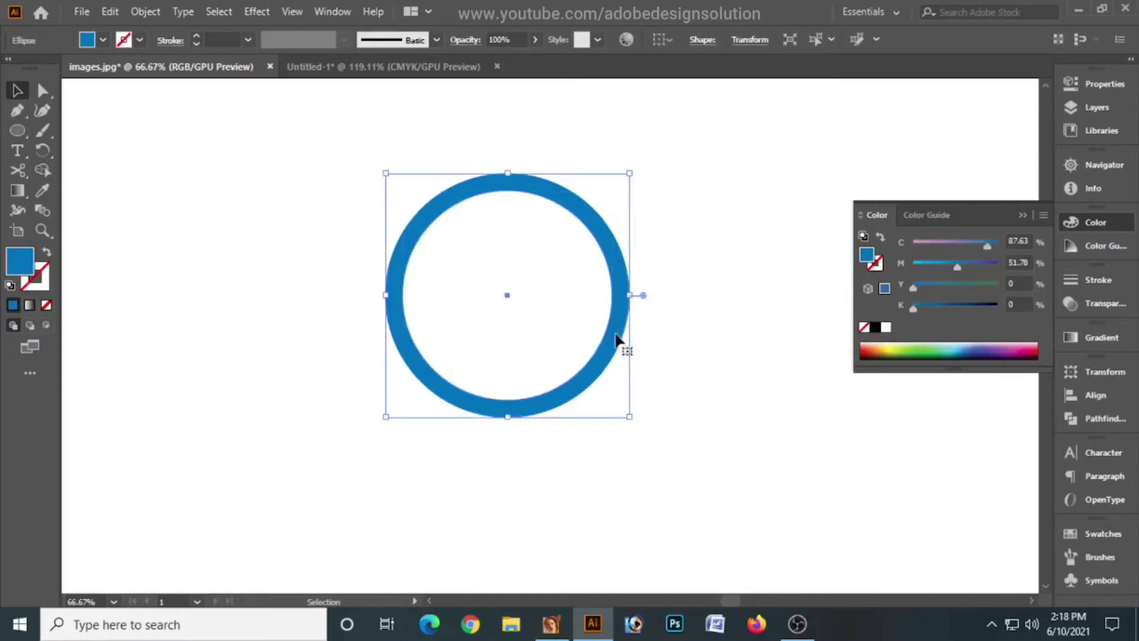
left_click(110, 12)
left_click(141, 95)
left_click(109, 12)
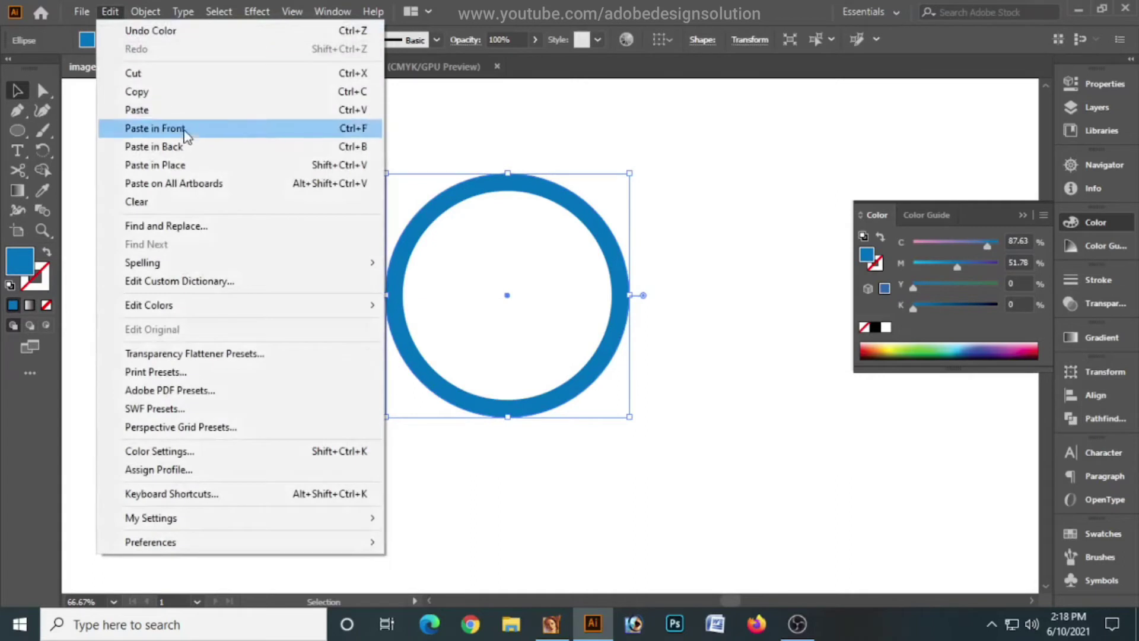
left_click(348, 130)
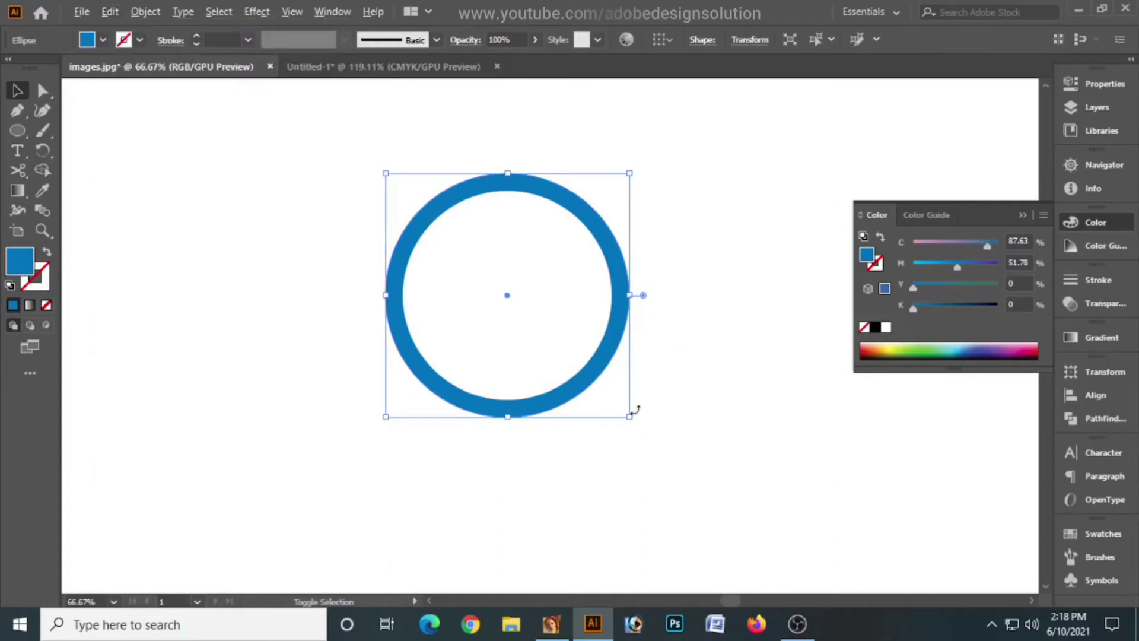
left_click_drag(629, 416, 647, 437)
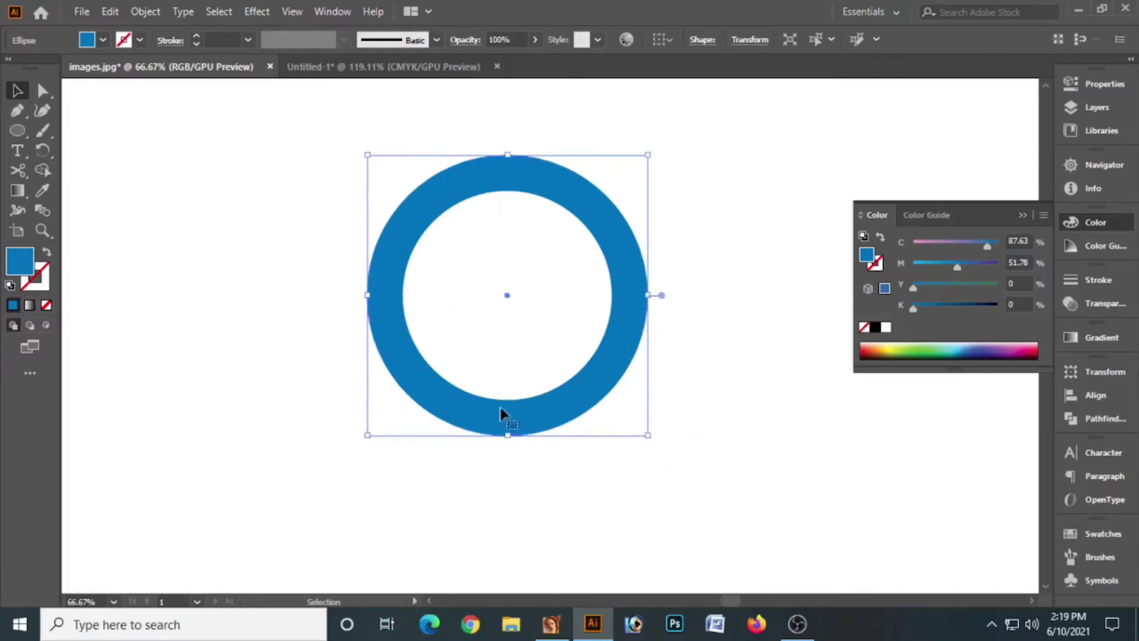
left_click(48, 252)
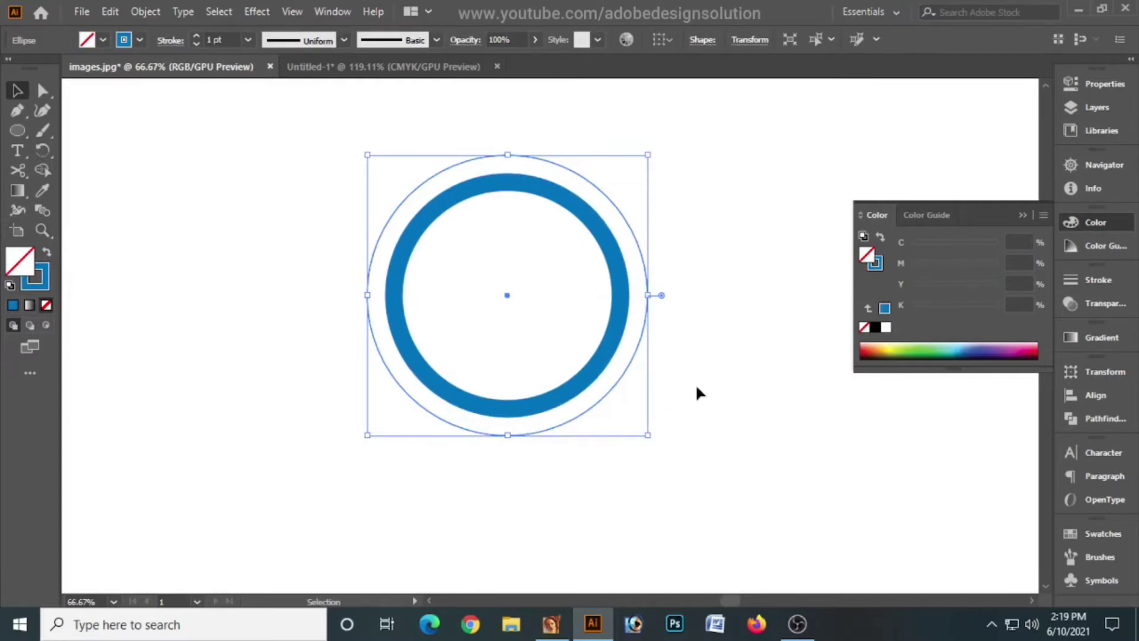
left_click(683, 340)
- Align the top edges of the solid blue circle and the white circle
left_click(600, 218)
left_click(547, 257, "shift")
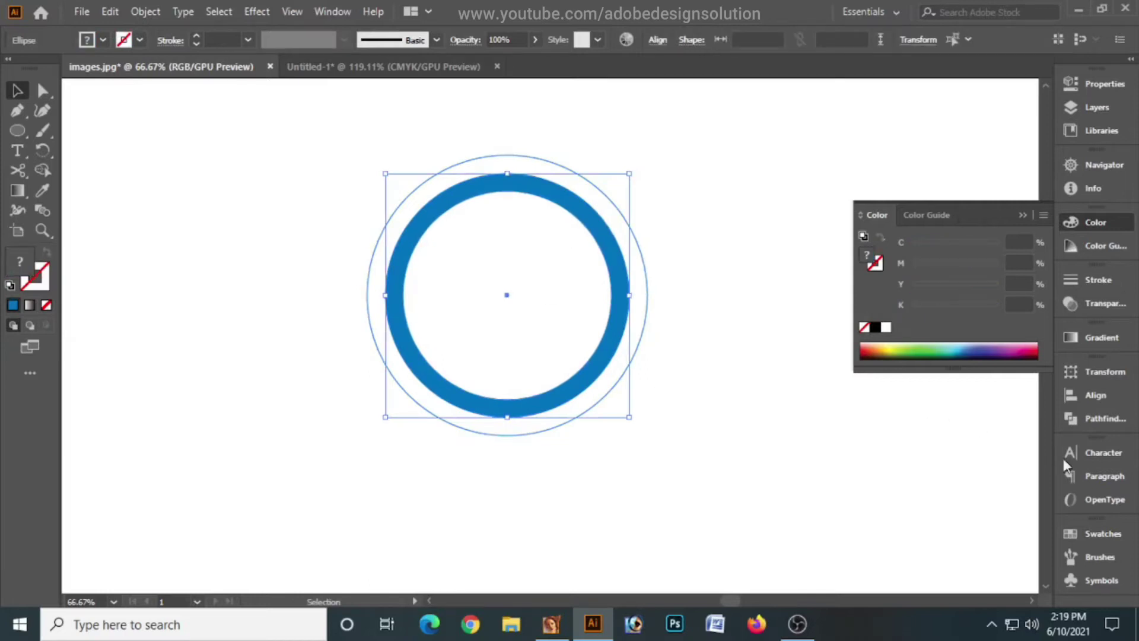
left_click(1094, 396)
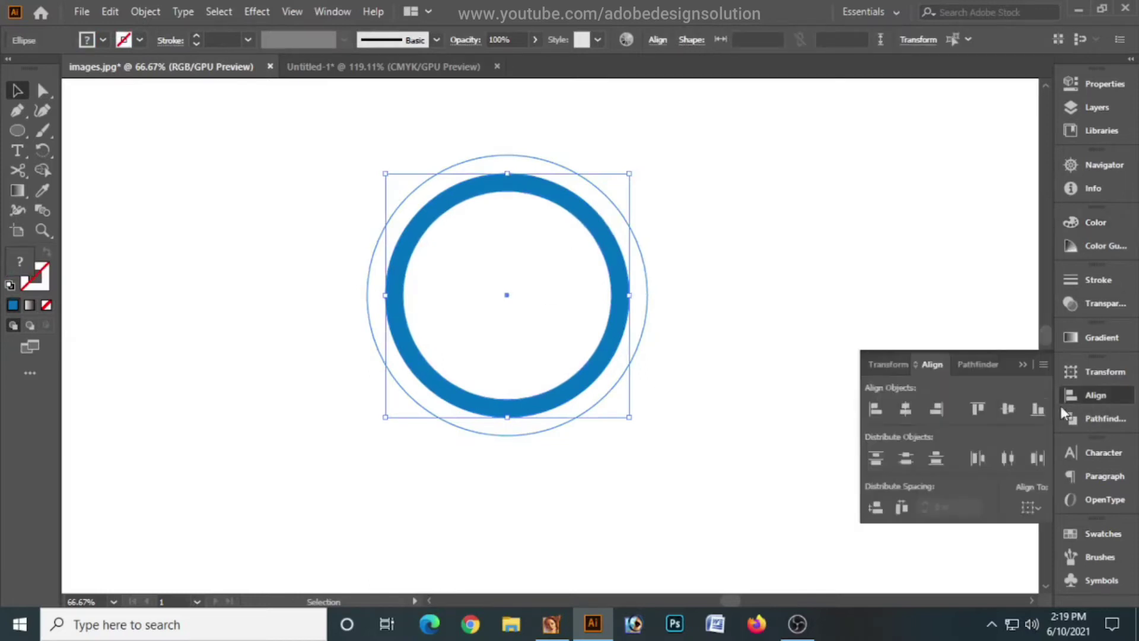
left_click(976, 408)
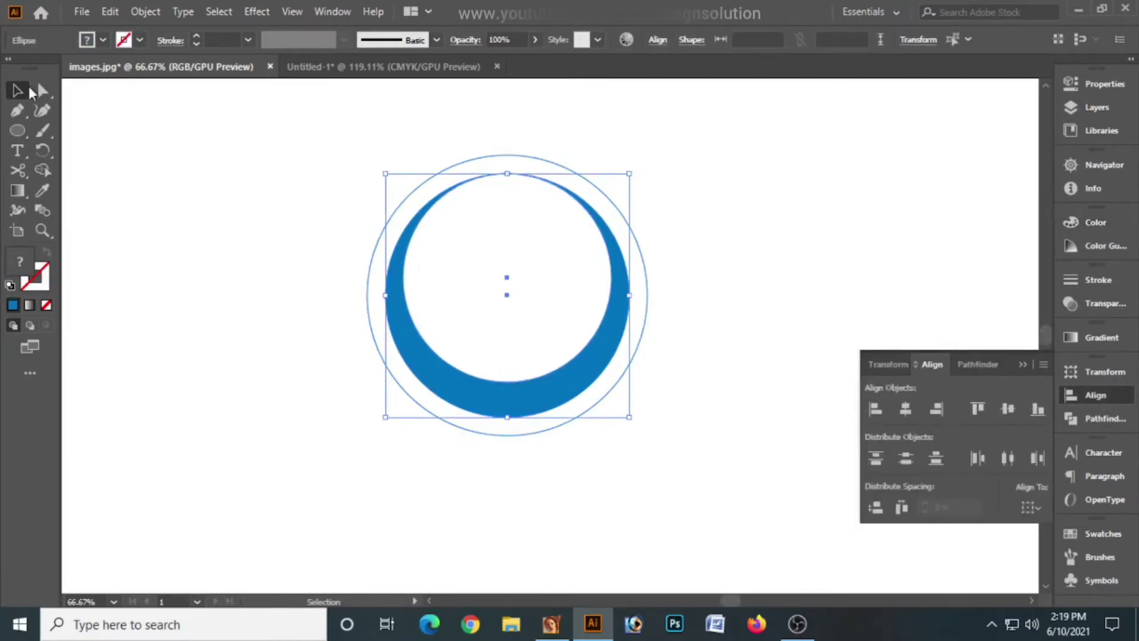
- Enlarge the white circle slightly and nudge it vertically so the blue circle becomes a crescent with tapered tips at the top
left_click(208, 248)
left_click(542, 323)
left_click_drag(615, 386, 618, 389)
key("Down")
key("Down")
key("Down")
key("Down")
key("Down")
key("Down")
key("Down")
key("Down")
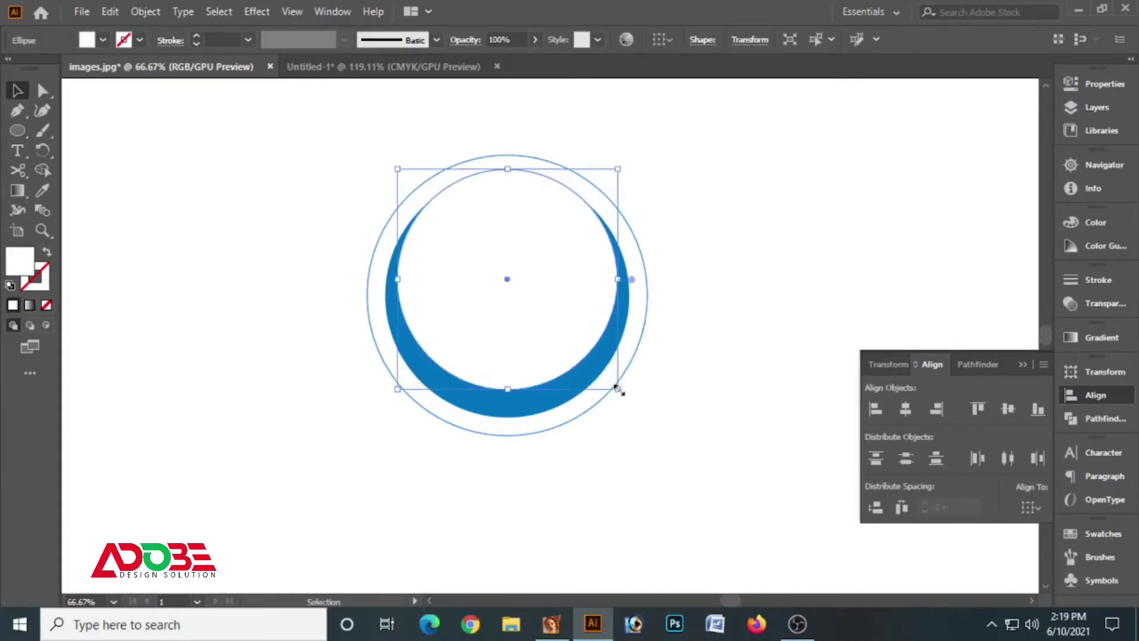
left_click(702, 317)
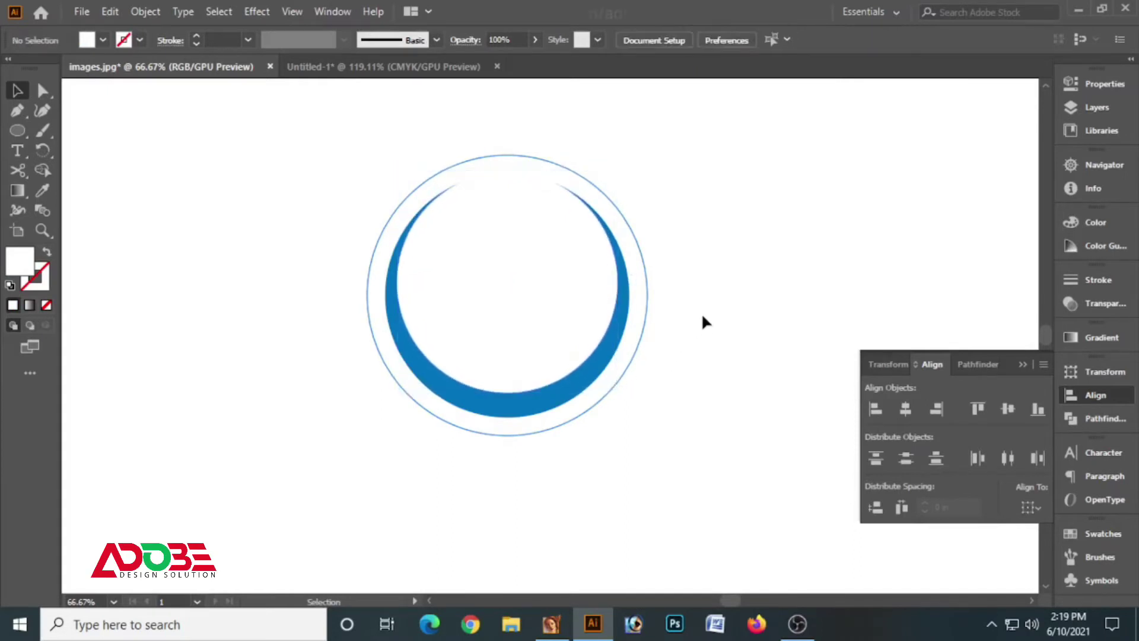
left_click(509, 319)
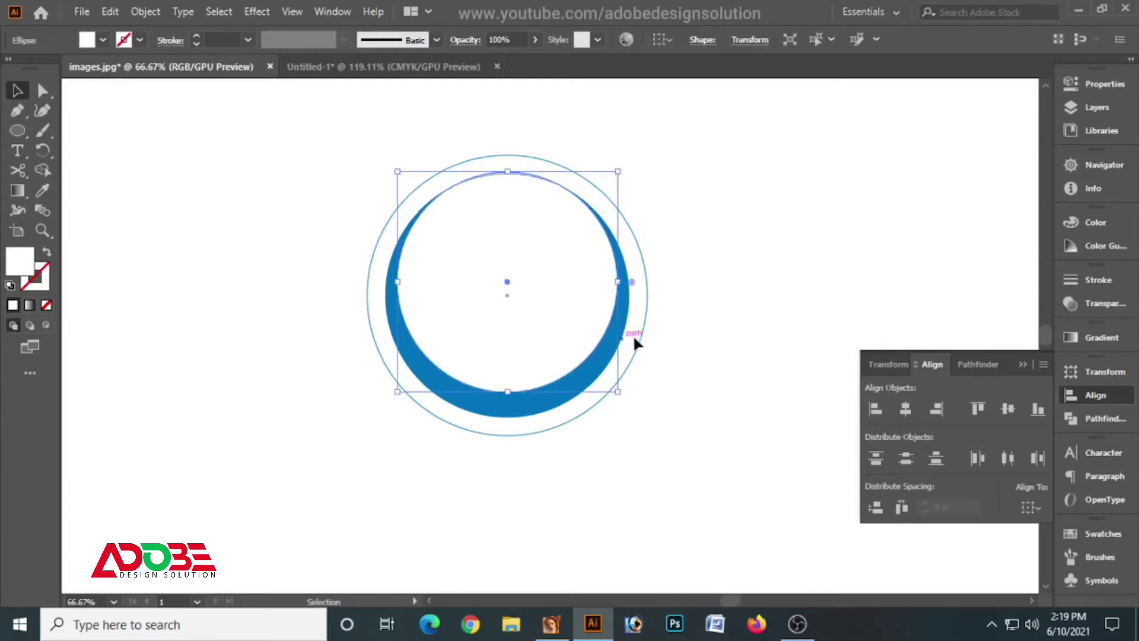
left_click(685, 314)
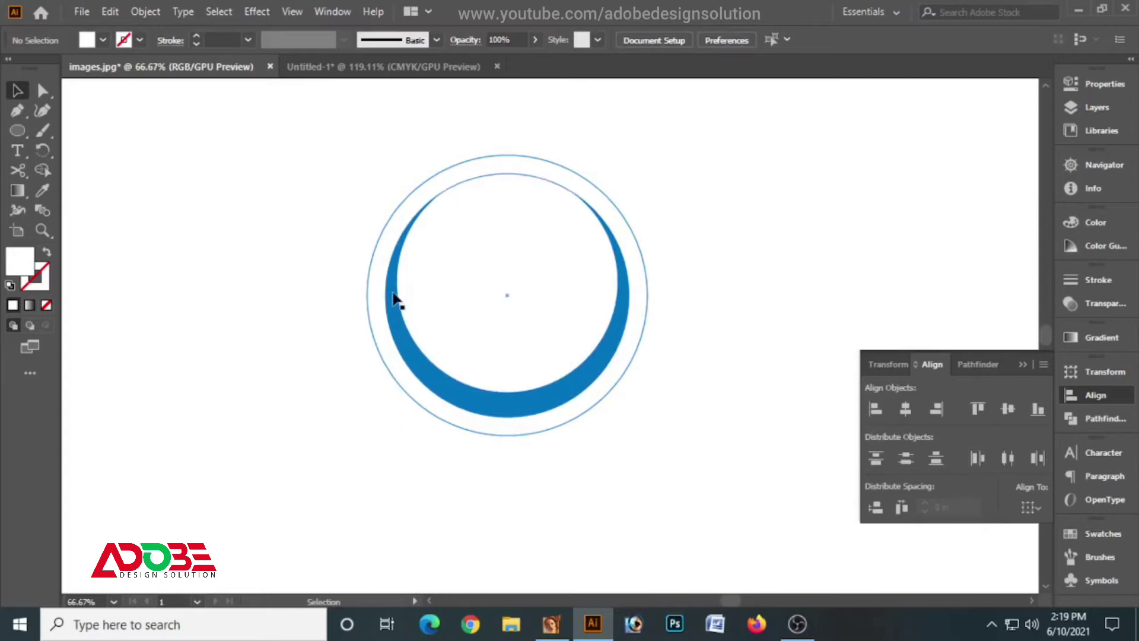
- Show the rulers and place a horizontal guide across the upper part of the outline circle
left_click(394, 218)
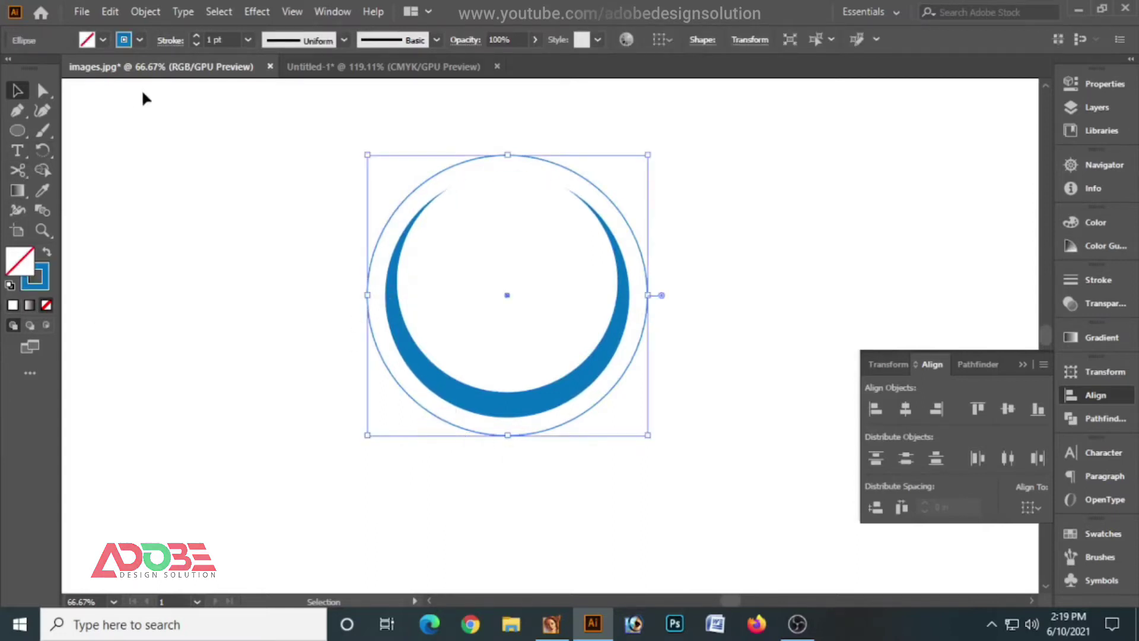
key("ctrl+r")
right_click(322, 87)
left_click_drag(306, 87, 345, 220)
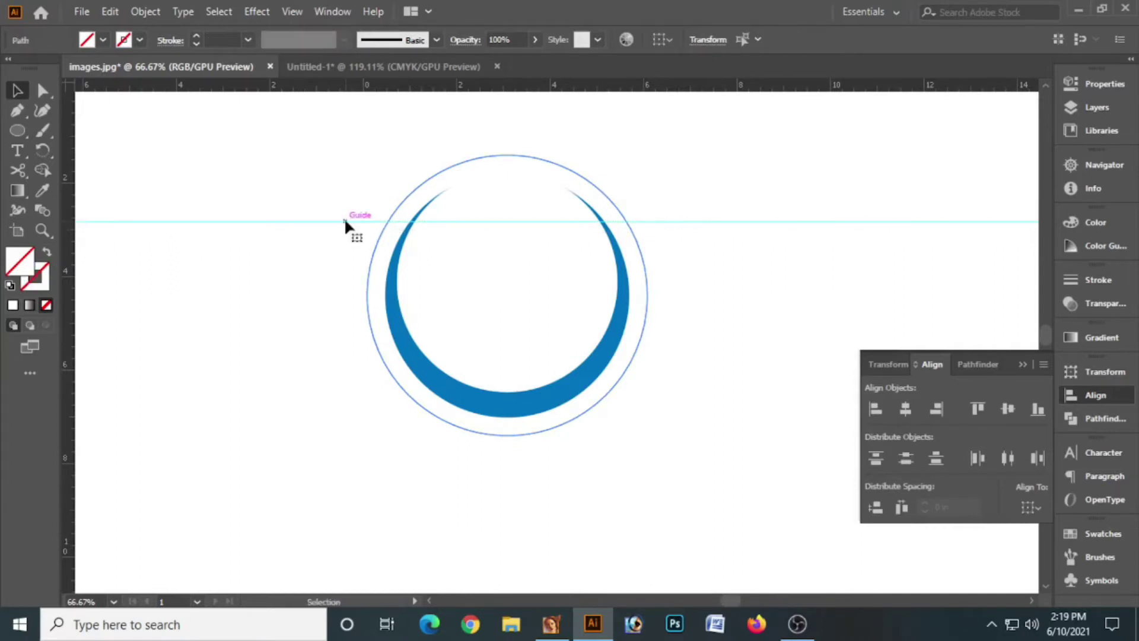
- Cut the outline circle with Scissors at both crossings of the horizontal guide and delete the top arc
left_click(19, 169)
left_click(388, 222)
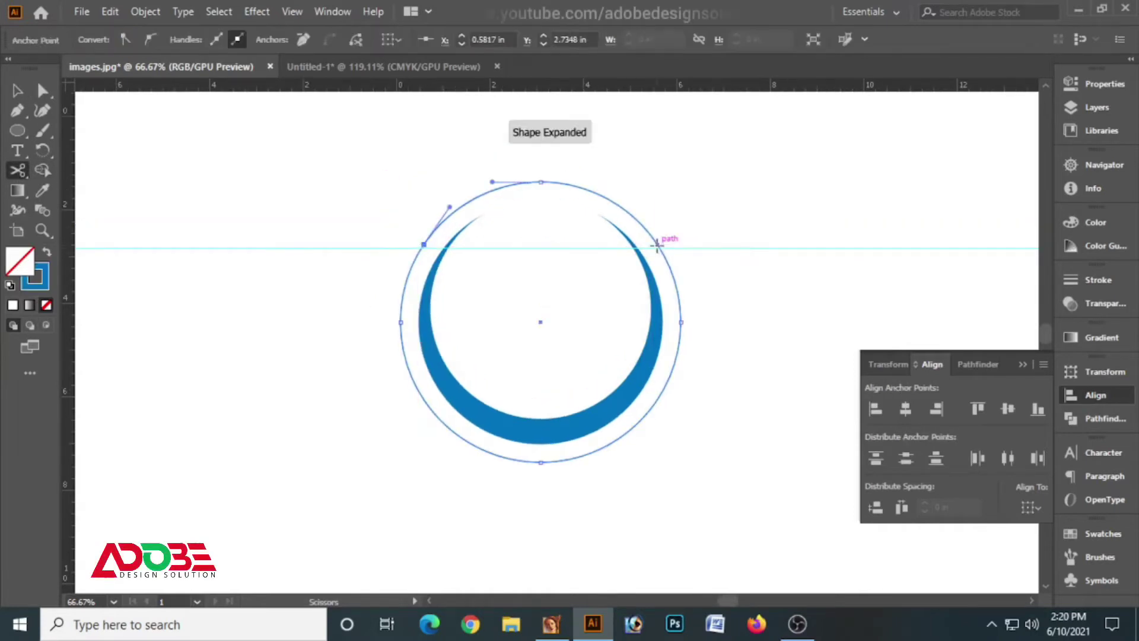
left_click(658, 244)
key("a")
left_click_drag(499, 173, 536, 190)
key("Delete")
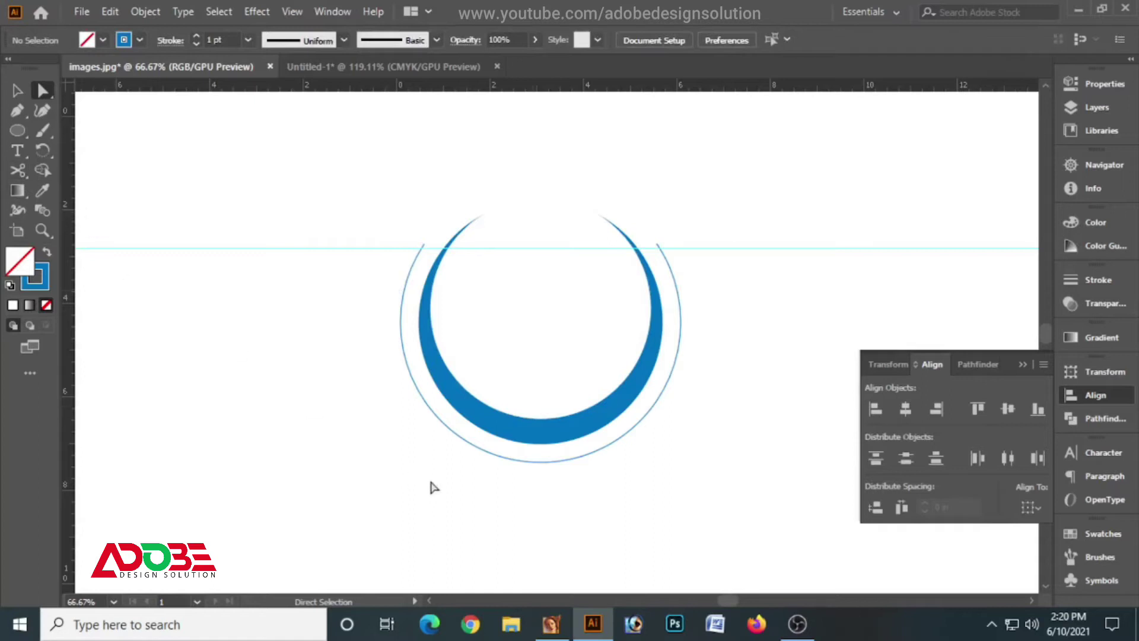
- Place two vertical guides, one on each side of the crescent's centre
mouse_move(76, 267)
left_mouse_down()
mouse_move(328, 289)
mouse_move(226, 305)
mouse_move(70, 288)
left_mouse_up()
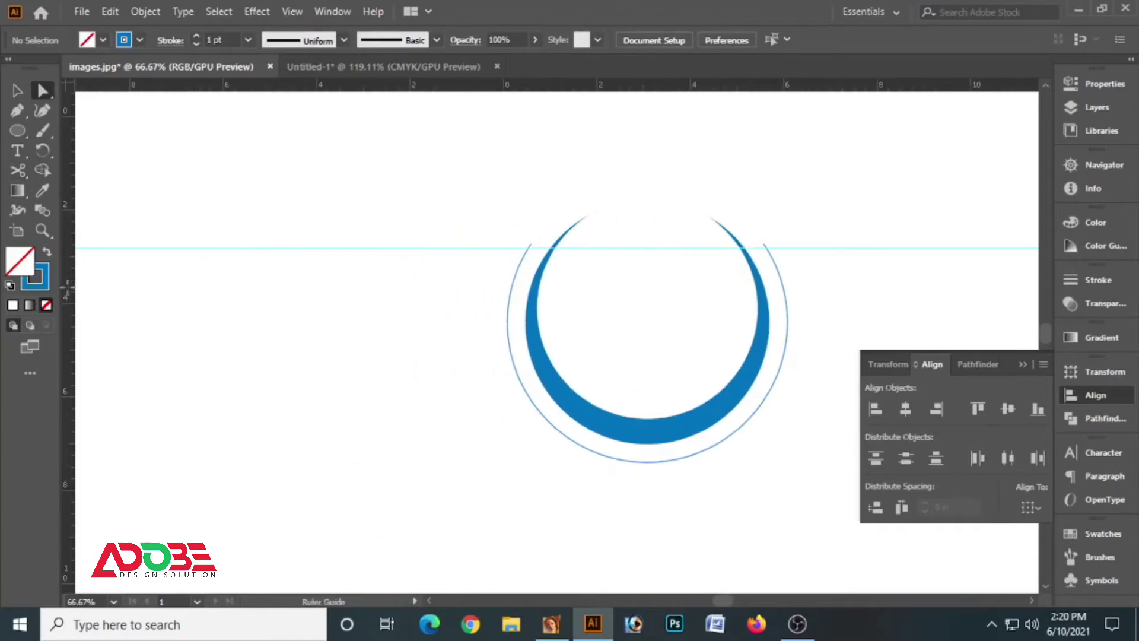
left_click(617, 333)
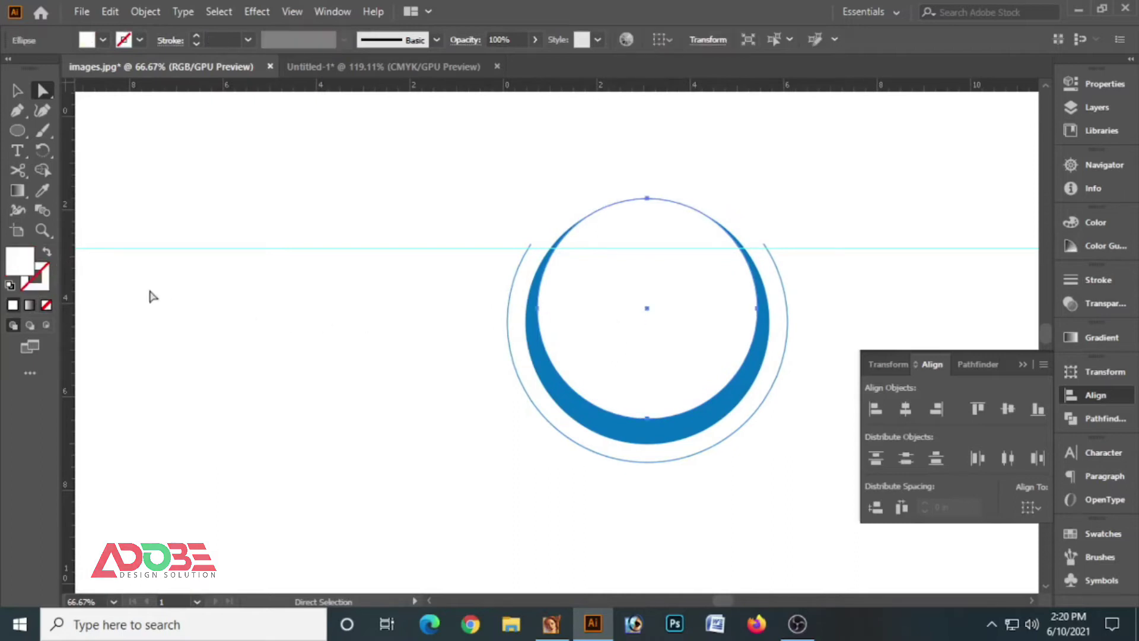
left_click_drag(71, 285, 636, 375)
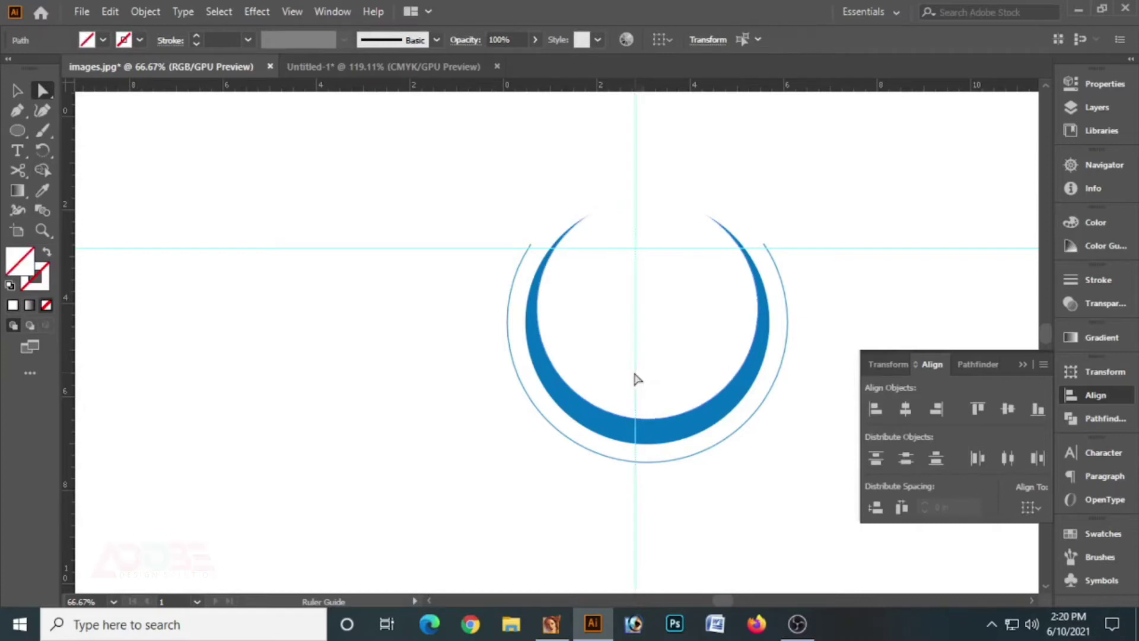
left_click(694, 326)
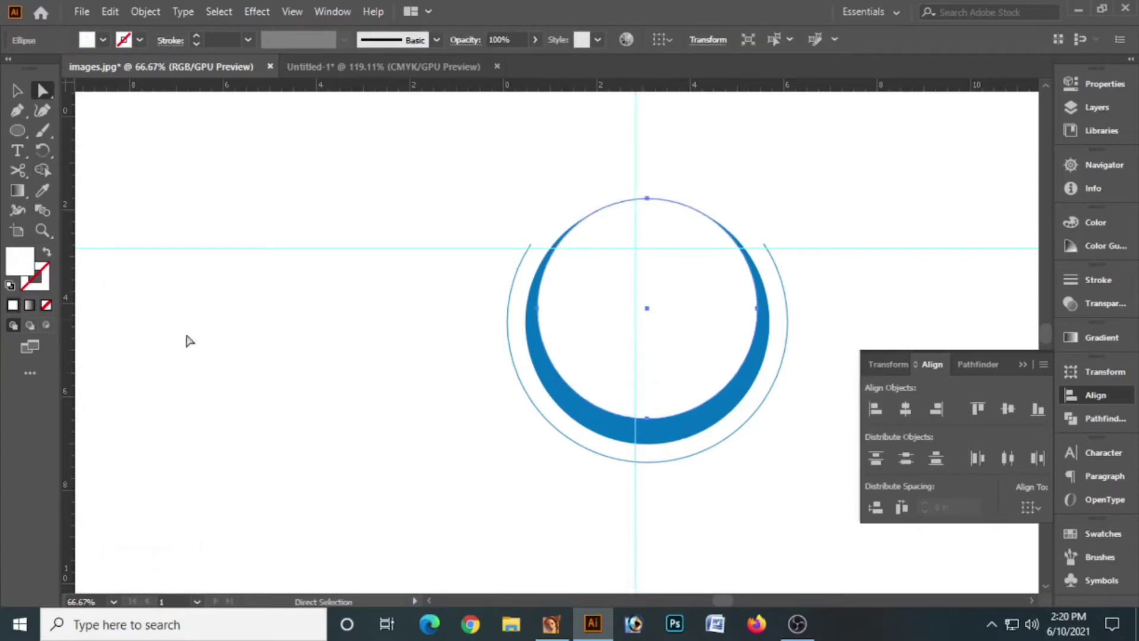
left_click_drag(67, 278, 665, 433)
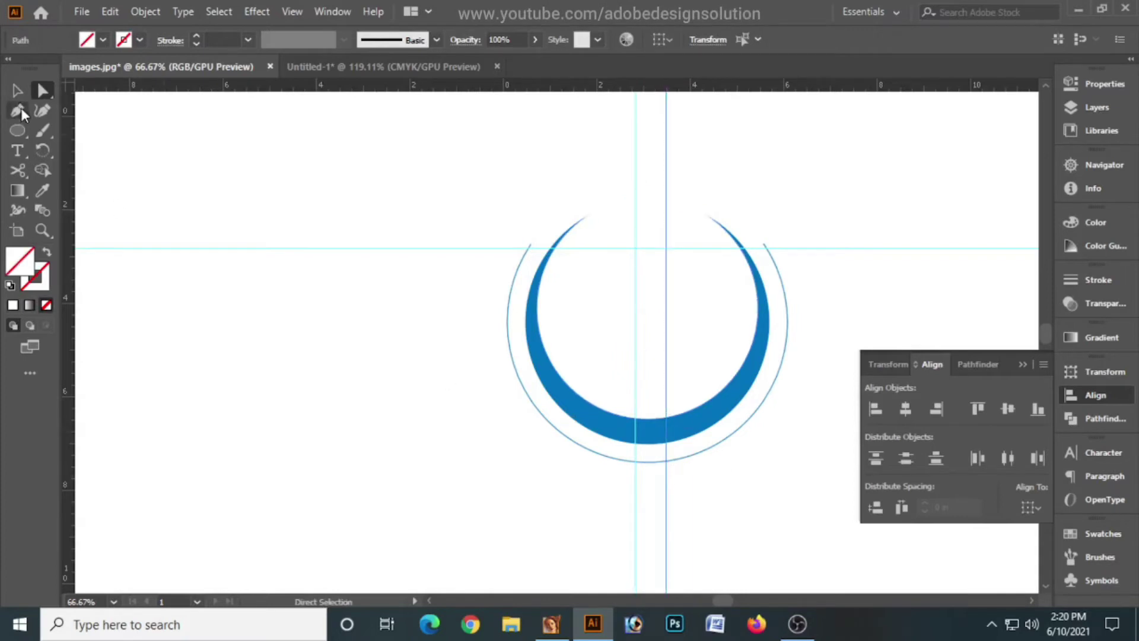
- Cut the outline arc at the bottom near both vertical guides and delete the short segment between the cuts
left_click(19, 164)
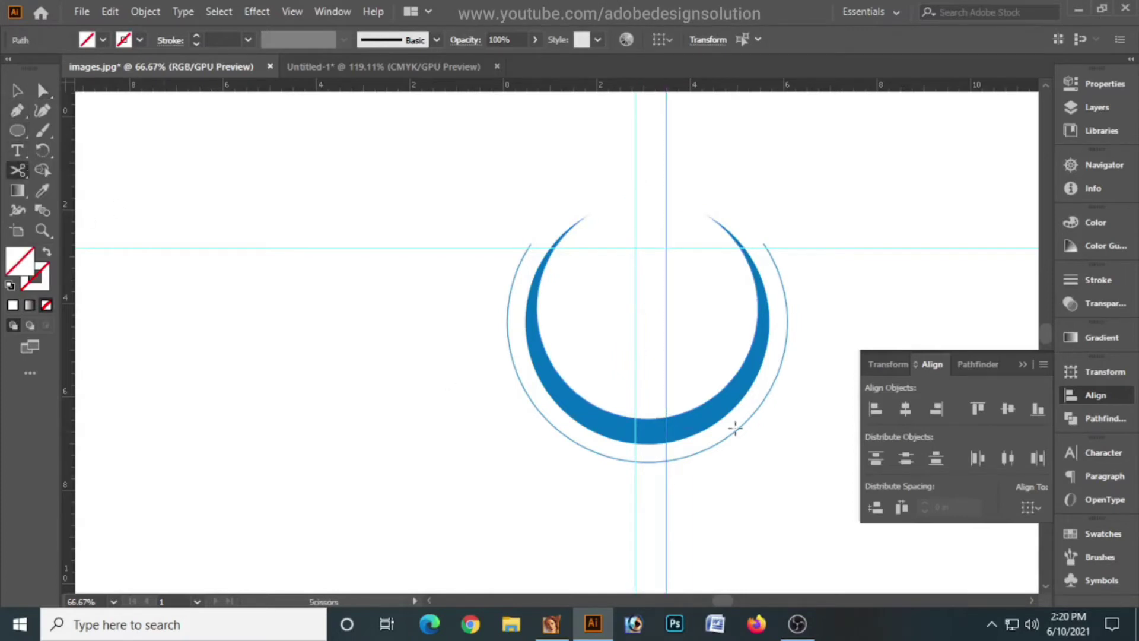
left_click(630, 462)
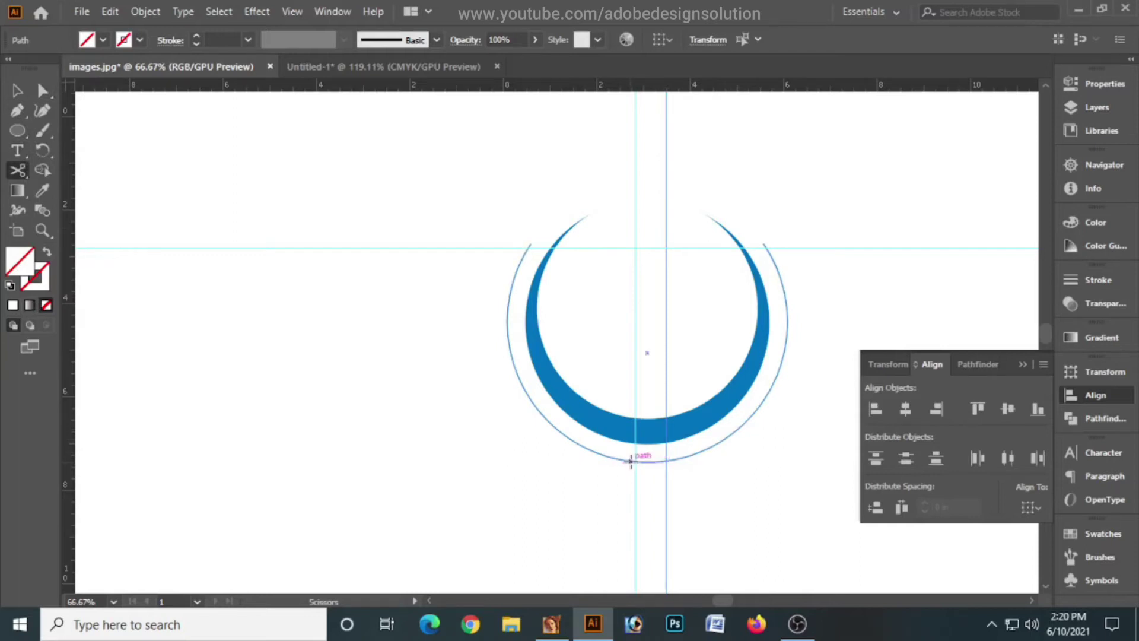
left_click(671, 460)
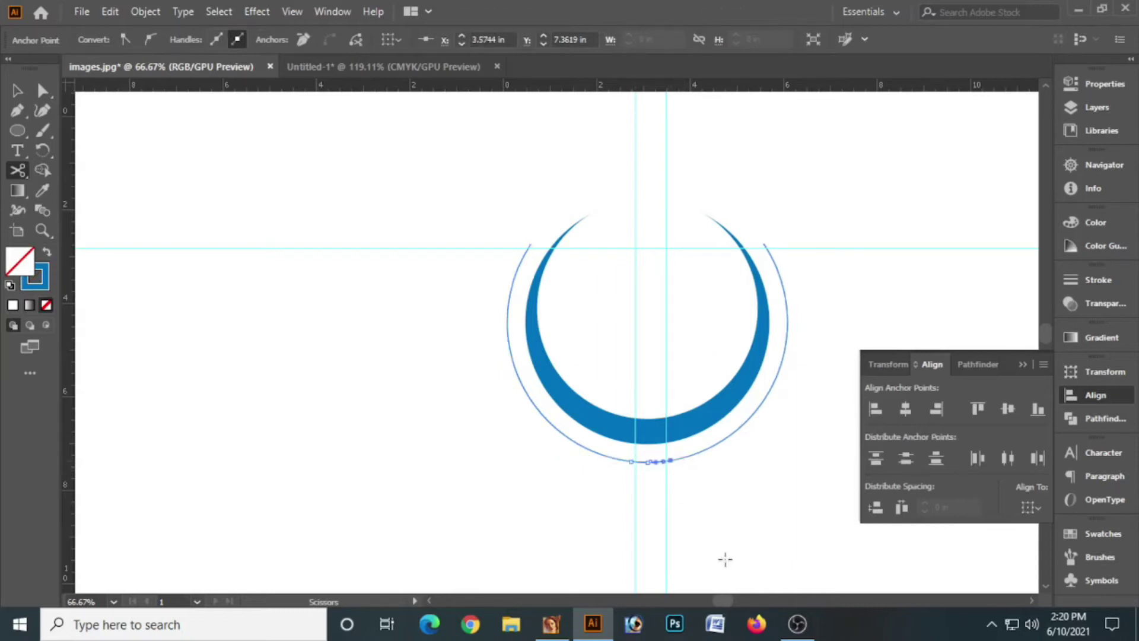
left_click(17, 90)
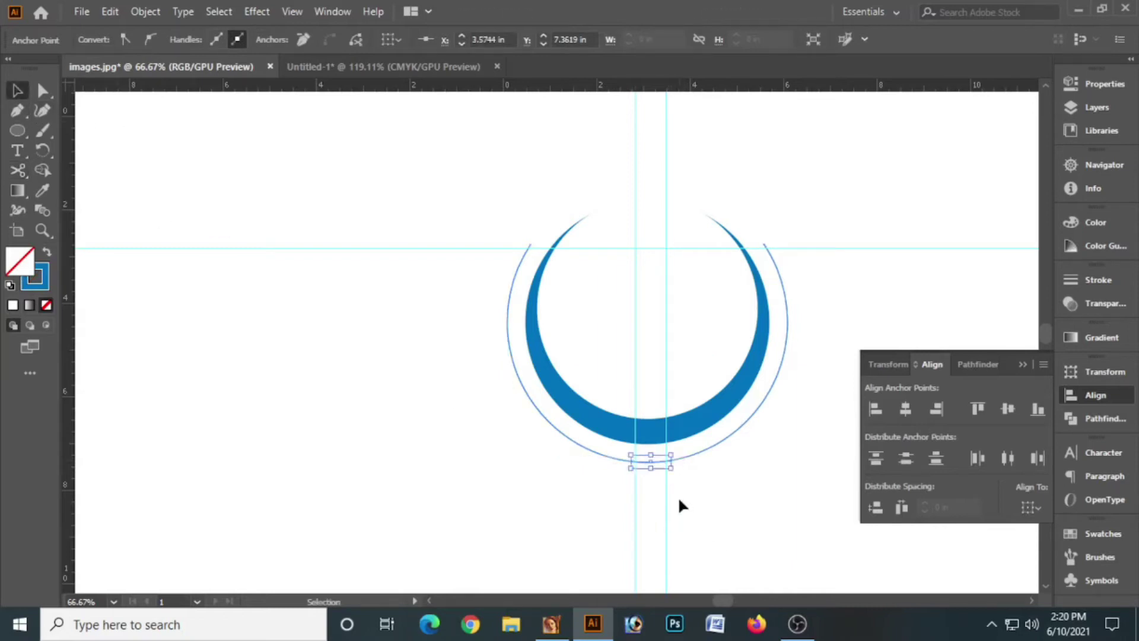
key("Delete")
- Remove the guides and collapse the Align options
left_click_drag(682, 501, 600, 439)
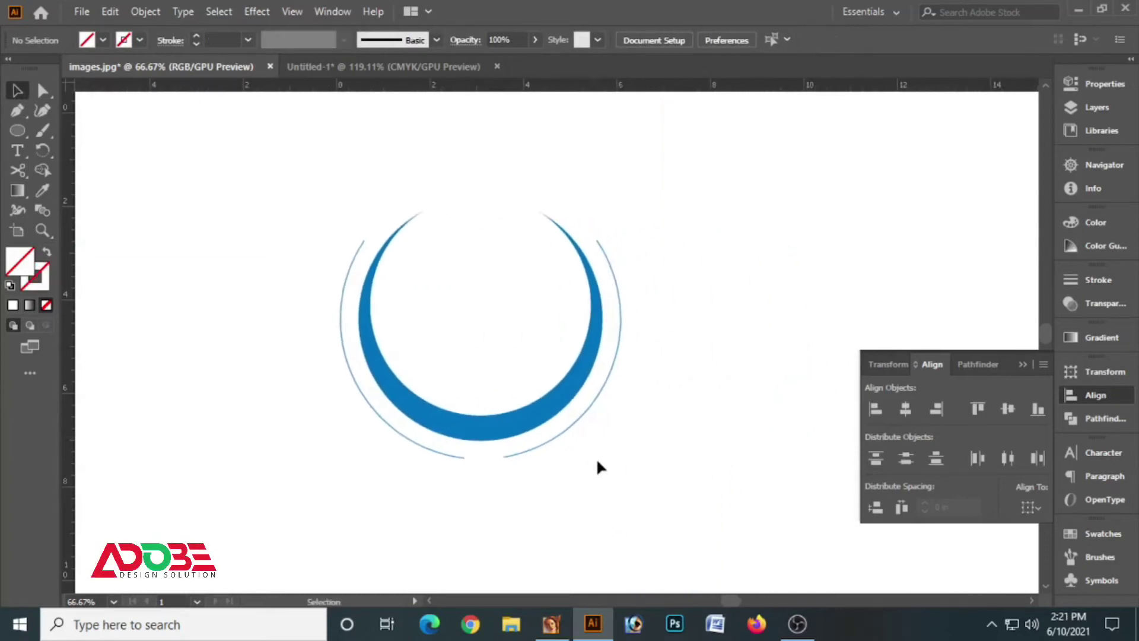
left_click(1021, 364)
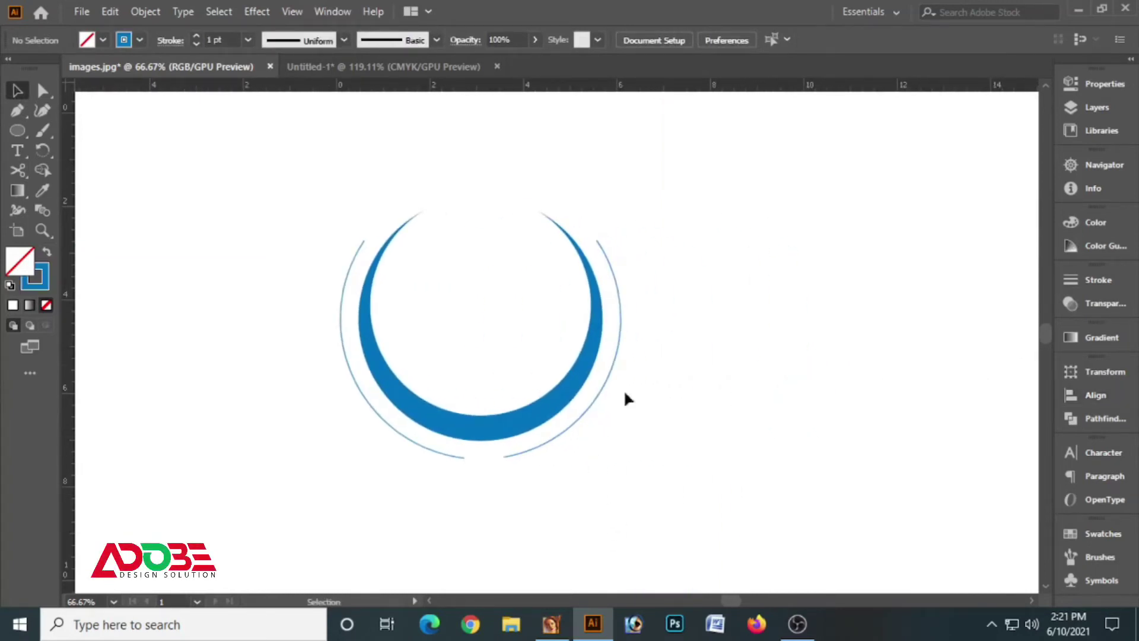
- Draw a small blue-filled leaf without stroke, about 0.43 in tall, with the Pen tool in the empty area left of the crescent
key("space")
left_click_drag(386, 320, 447, 332)
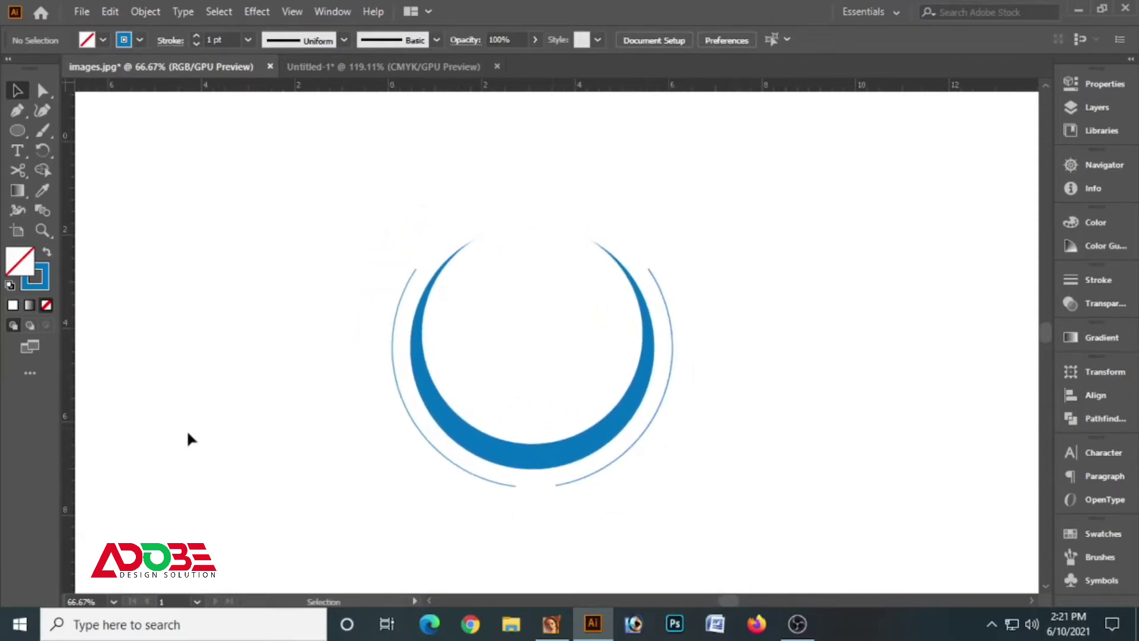
left_click(17, 111)
key("shift+x")
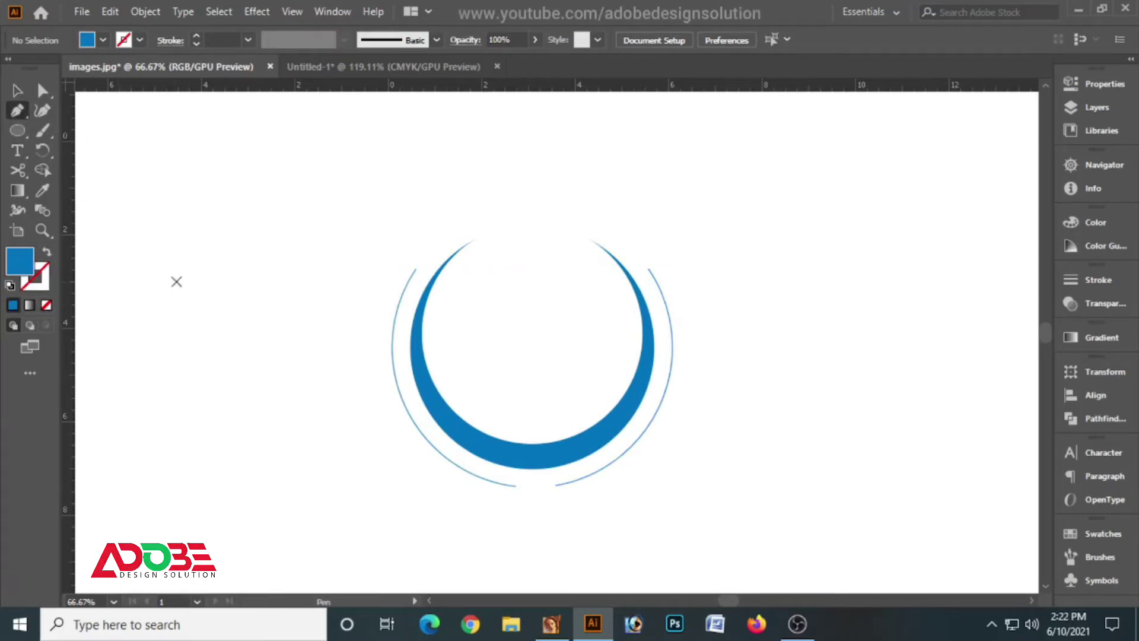
left_click_drag(184, 279, 191, 249)
left_click(184, 259, "alt")
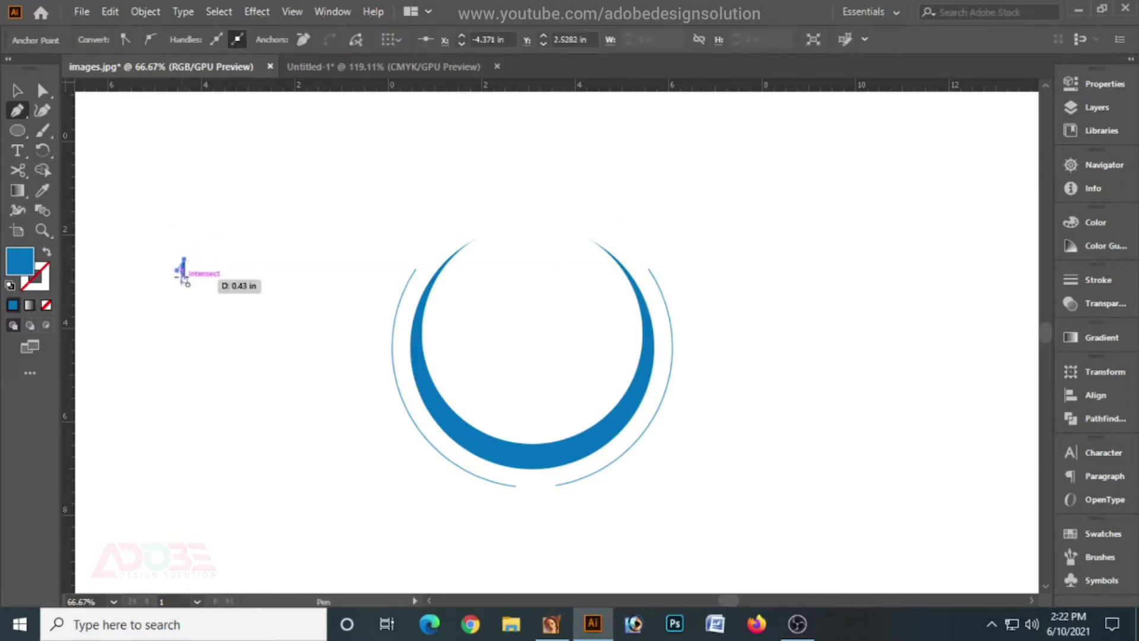
left_click(184, 279)
left_click_drag(171, 285, 175, 291)
- Duplicate the leaf and place the copy between the original and the crescent
left_click(17, 90)
left_click(202, 305)
left_click_drag(182, 274, 276, 275)
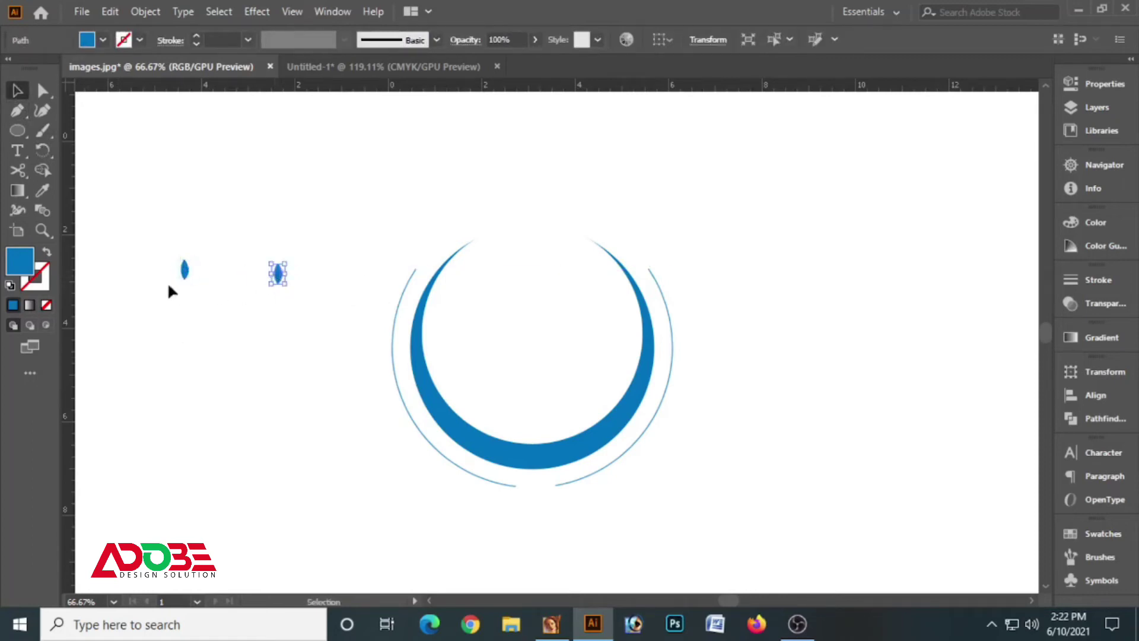
- Rotate the original leaf counterclockwise so its upper tip leans left
left_click(186, 271)
left_click_drag(198, 288, 202, 285)
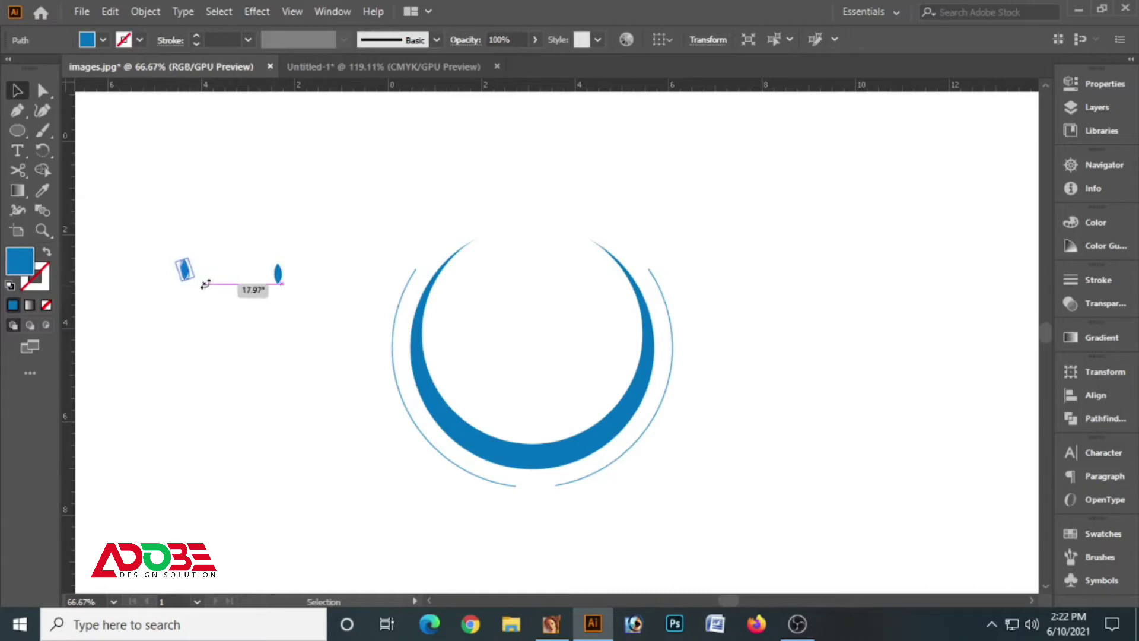
left_click_drag(208, 281, 210, 280)
left_click(180, 295)
left_click(184, 272)
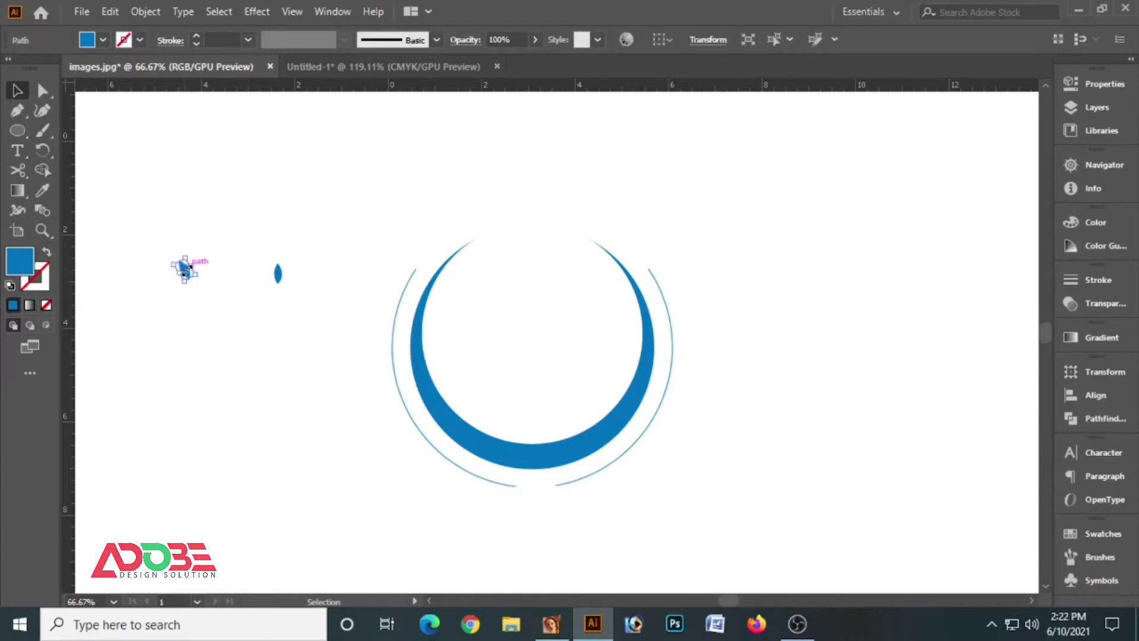
- Duplicate the tilted leaf and place the copy directly above it
left_click(187, 291)
left_click(187, 269)
left_click_drag(188, 266, 186, 253)
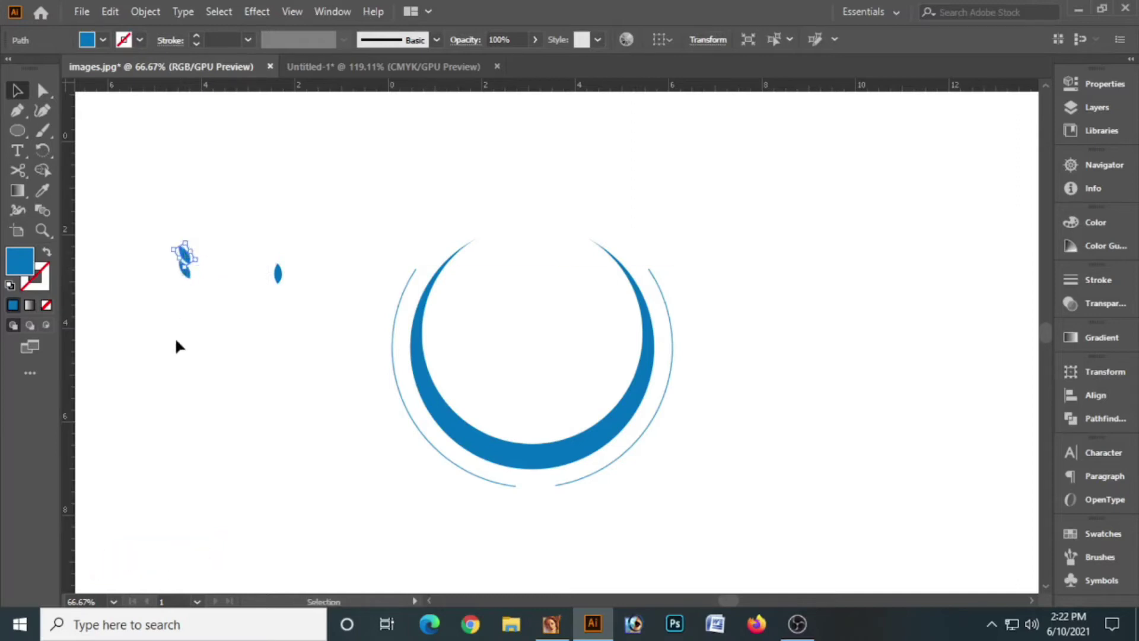
- Repeat the upward duplication until the tilted leaves form a straight vertical column of twelve
key("ctrl+d")
key("ctrl+d")
key("ctrl+d")
key("ctrl+d")
key("ctrl+d")
key("ctrl+d")
key("ctrl+d")
key("ctrl+d")
key("ctrl+d")
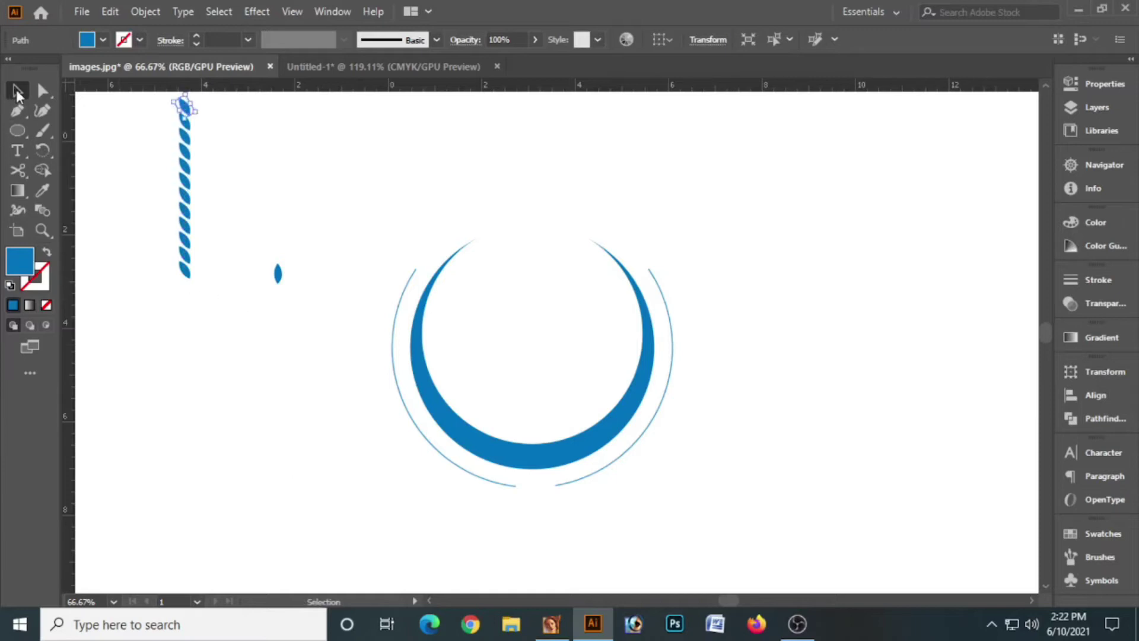
- Move the whole leaf column down and create a reflected copy of it across the vertical axis
left_click_drag(213, 296, 179, 249)
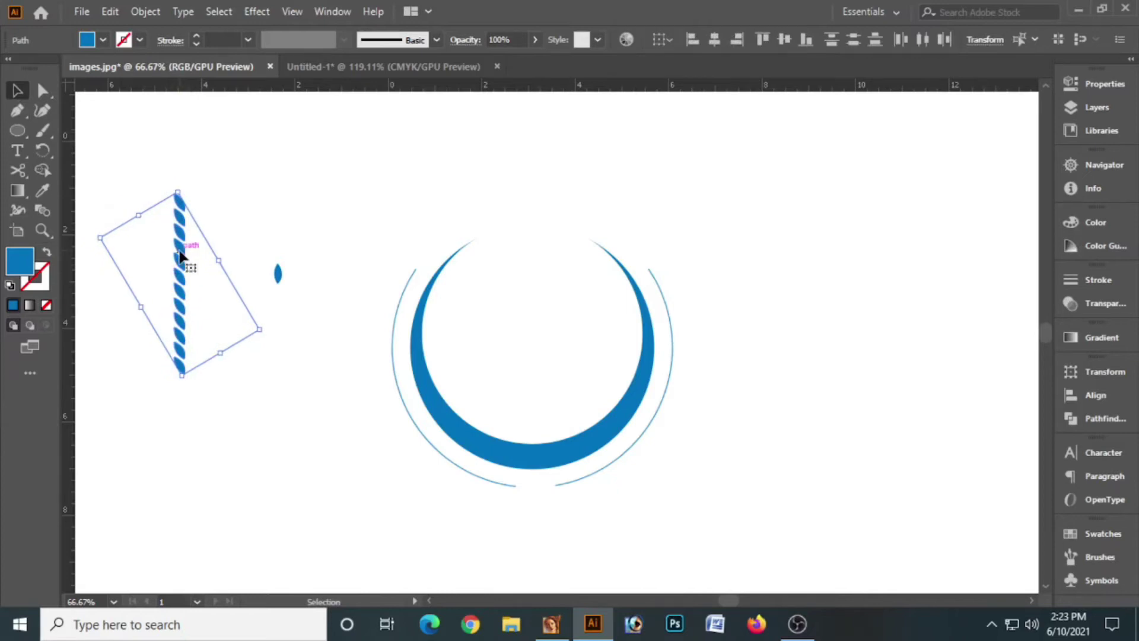
right_click(179, 249)
mouse_move(269, 500)
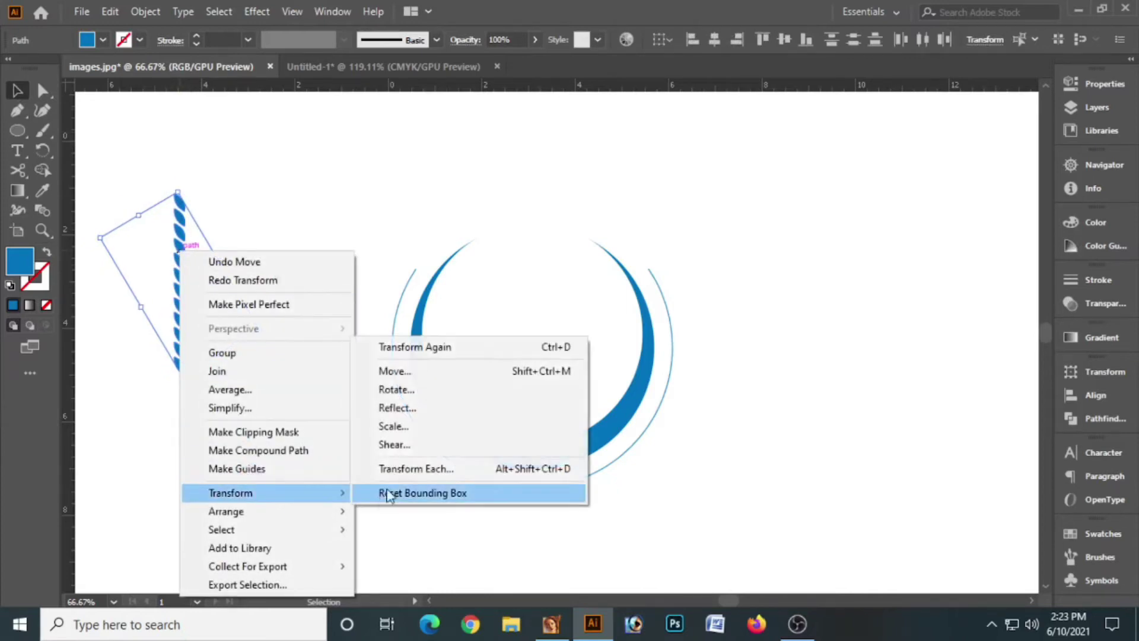
left_click(407, 409)
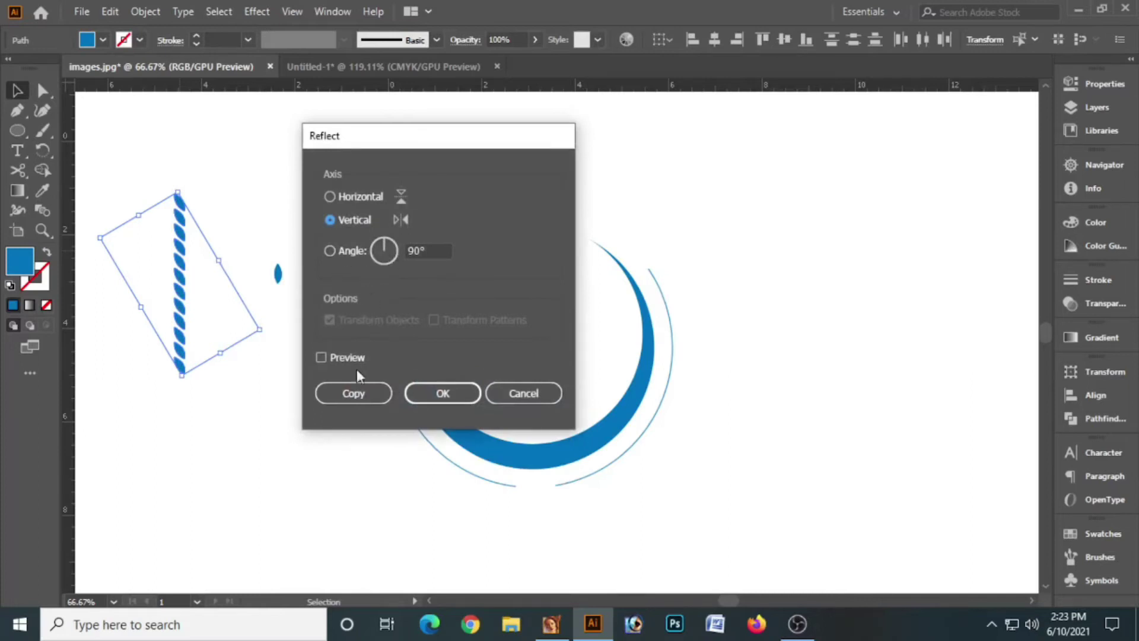
left_click(333, 354)
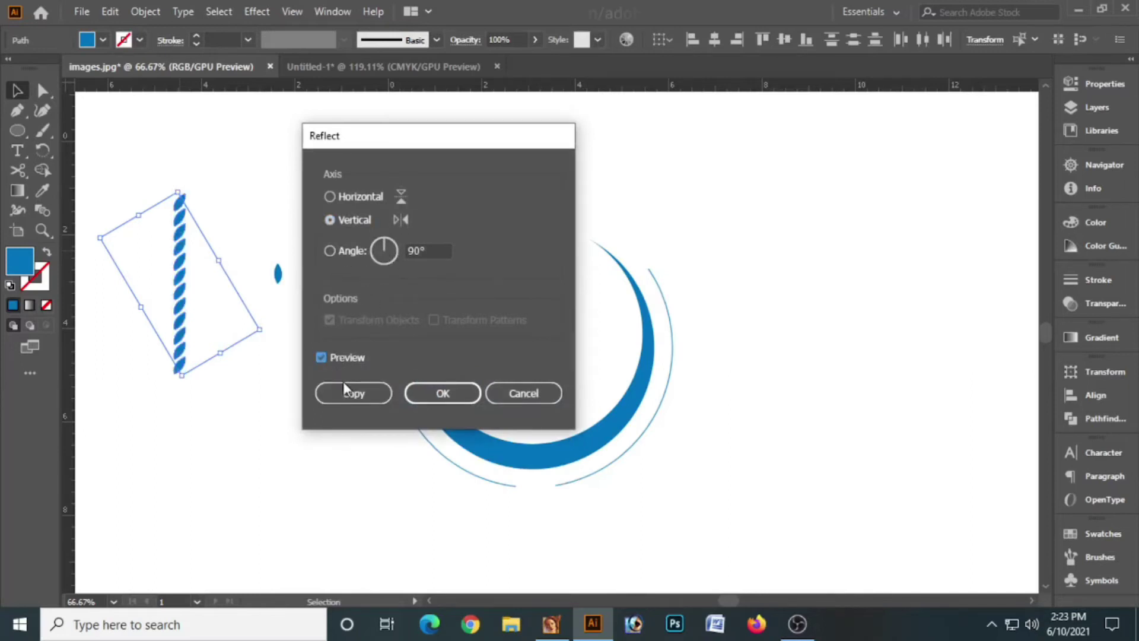
left_click(352, 394)
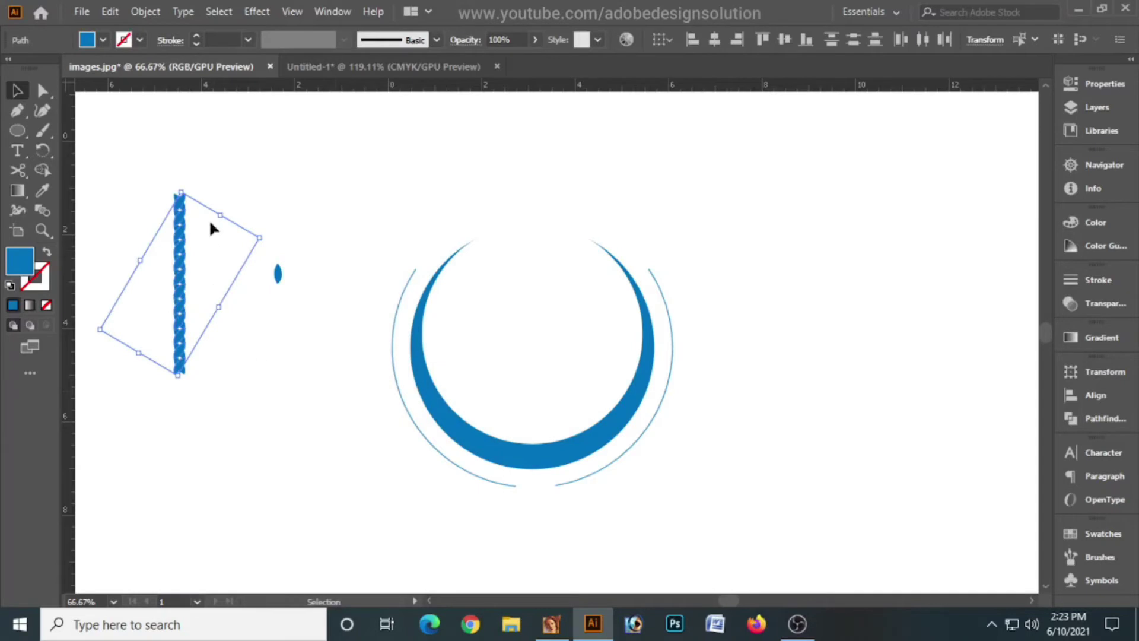
- Move the mirrored leaf column right so it stands beside the original with a narrow gap between them
left_click_drag(181, 217, 195, 220)
key("Right")
key("Right")
key("Right")
key("Right")
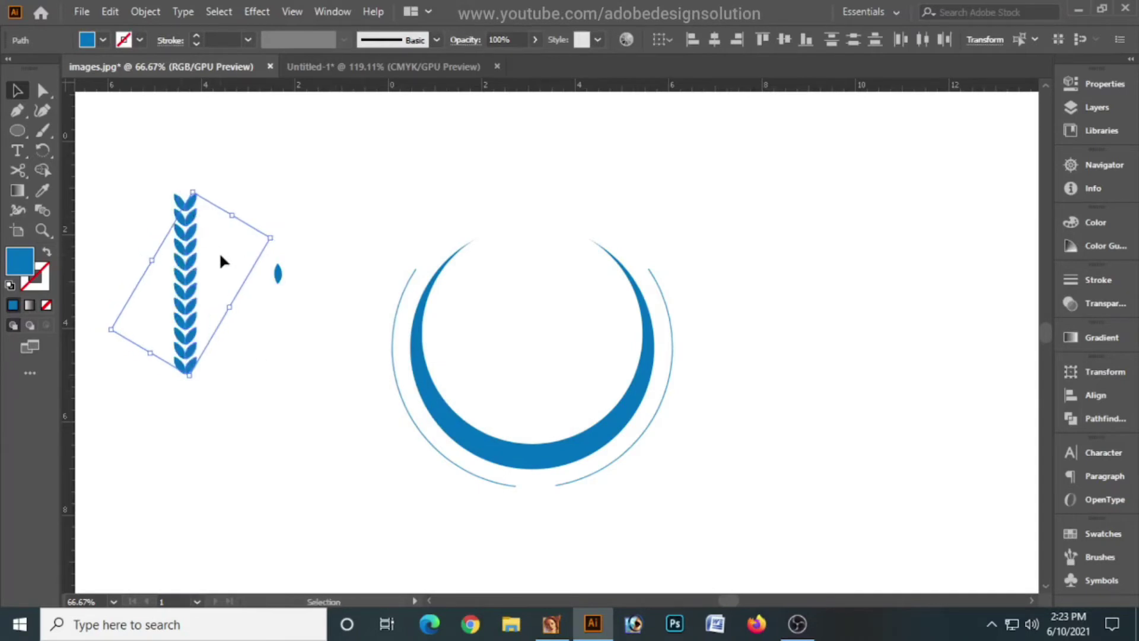
key("Right")
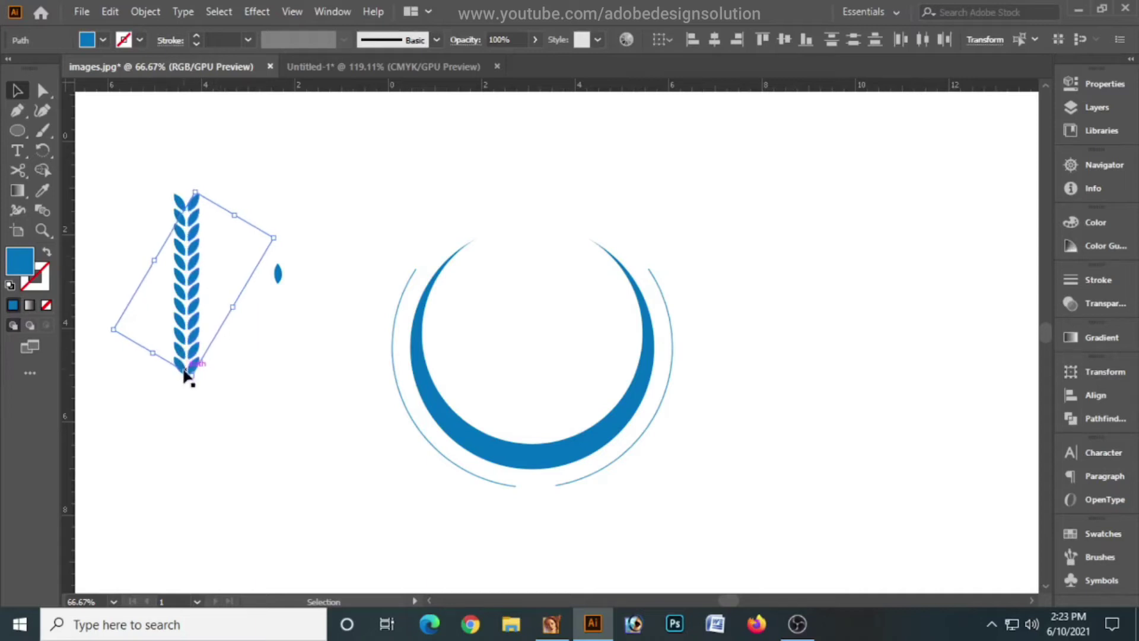
key("Left")
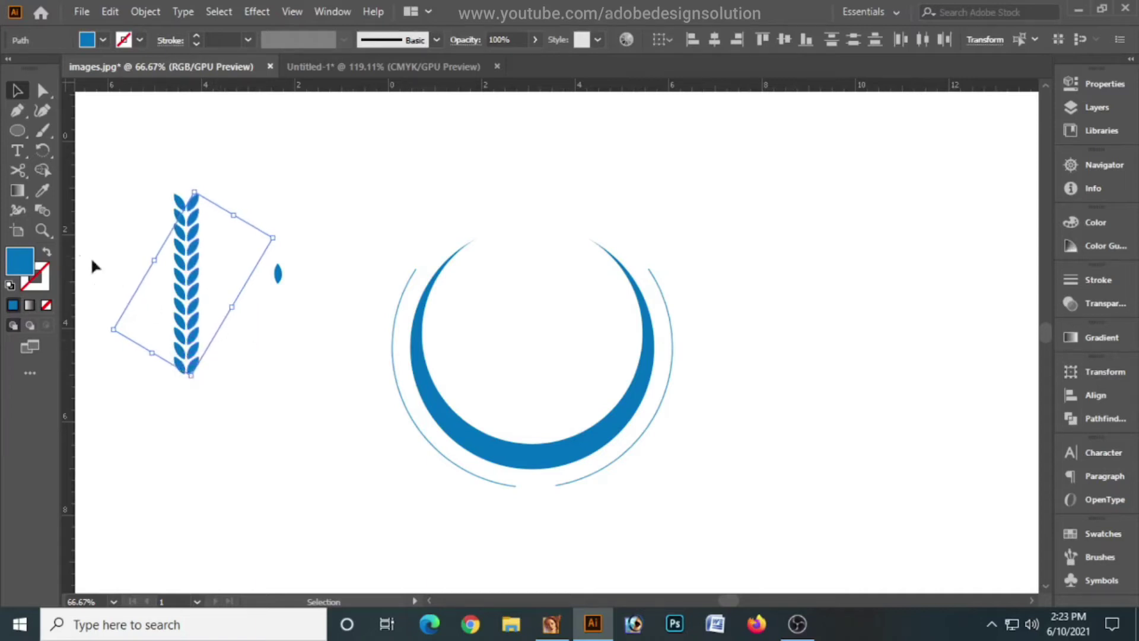
- Draw a vertical stem line between the leaf columns, extending below them, with a 1 pt blue stroke and no fill
left_click(11, 132)
left_click(89, 210)
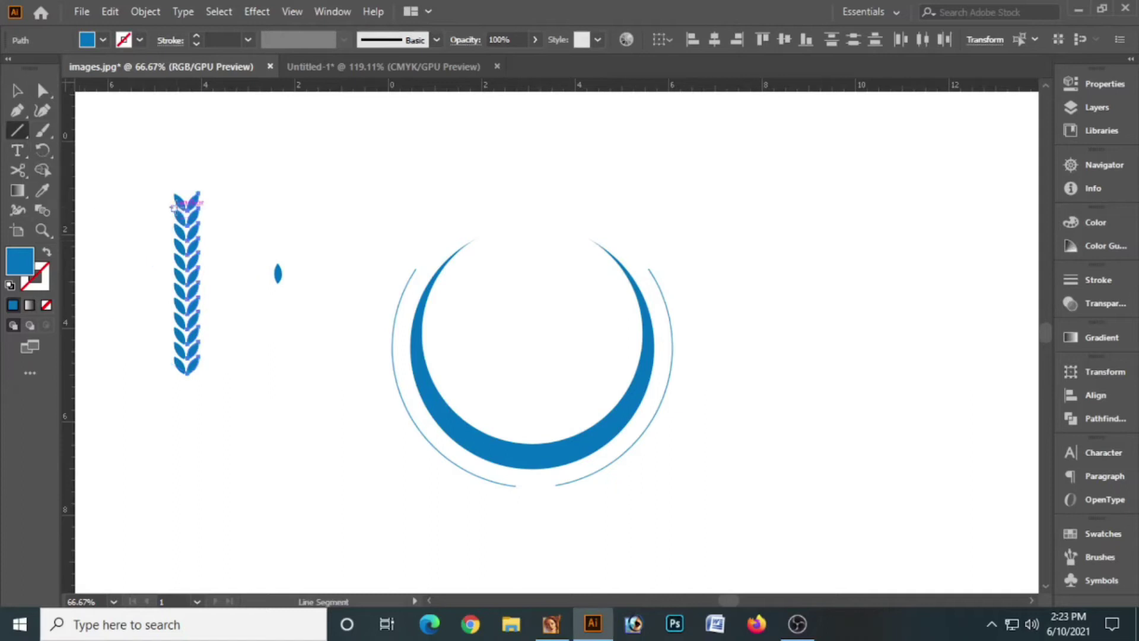
left_click_drag(187, 201, 178, 395)
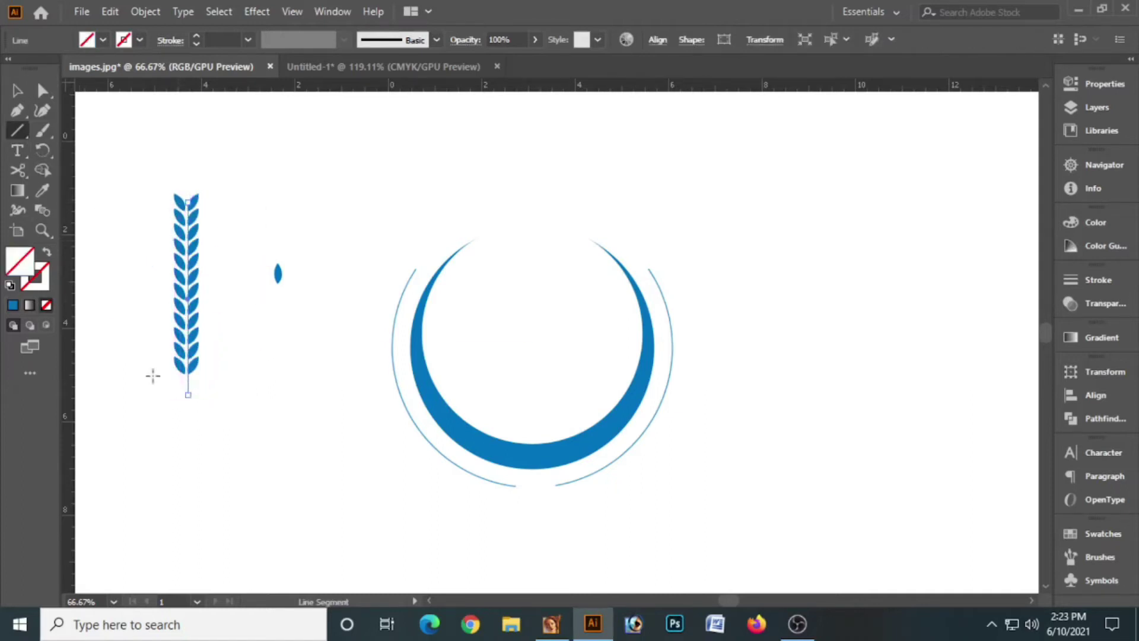
left_click(16, 306)
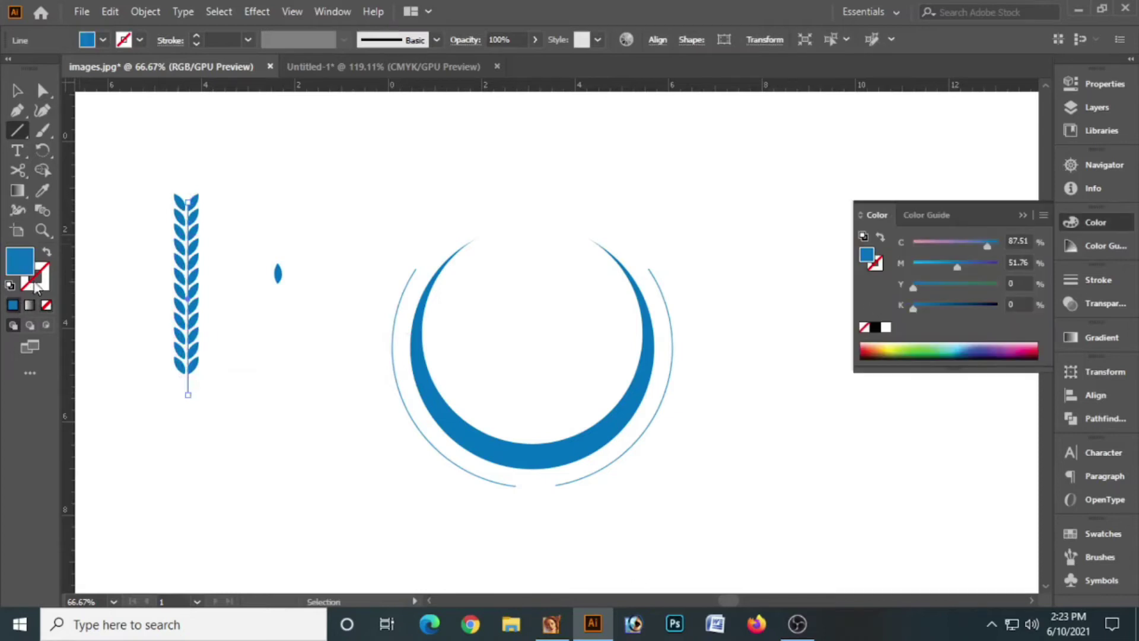
left_click(47, 249)
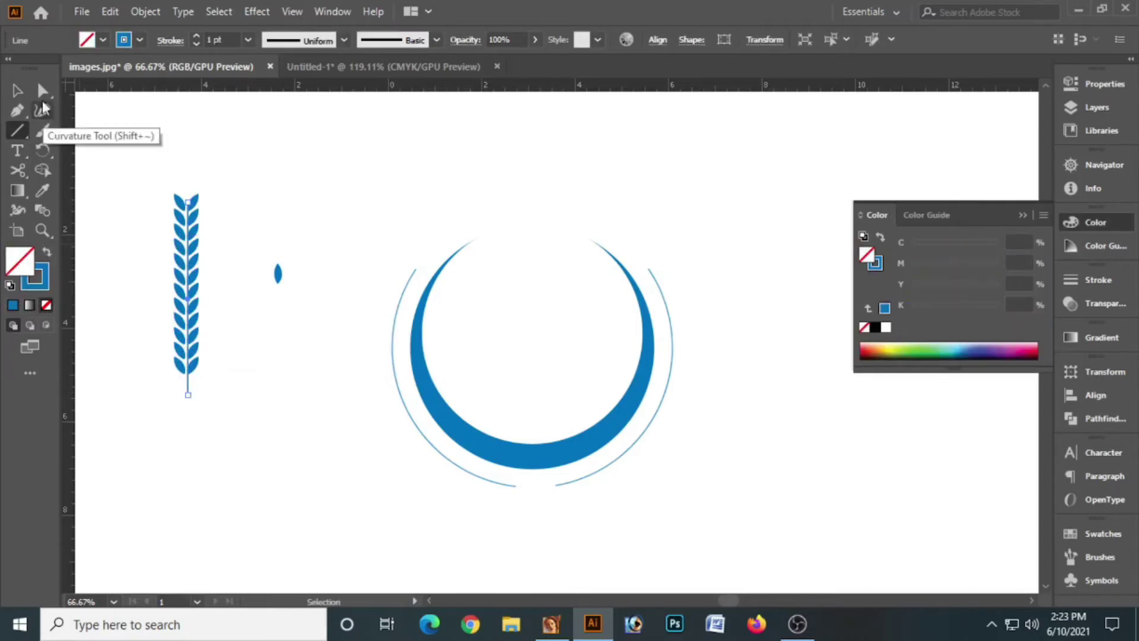
- Shift the stem line slightly left so it touches the inner tips of the left leaf column
left_click(17, 89)
left_click_drag(128, 168, 309, 370)
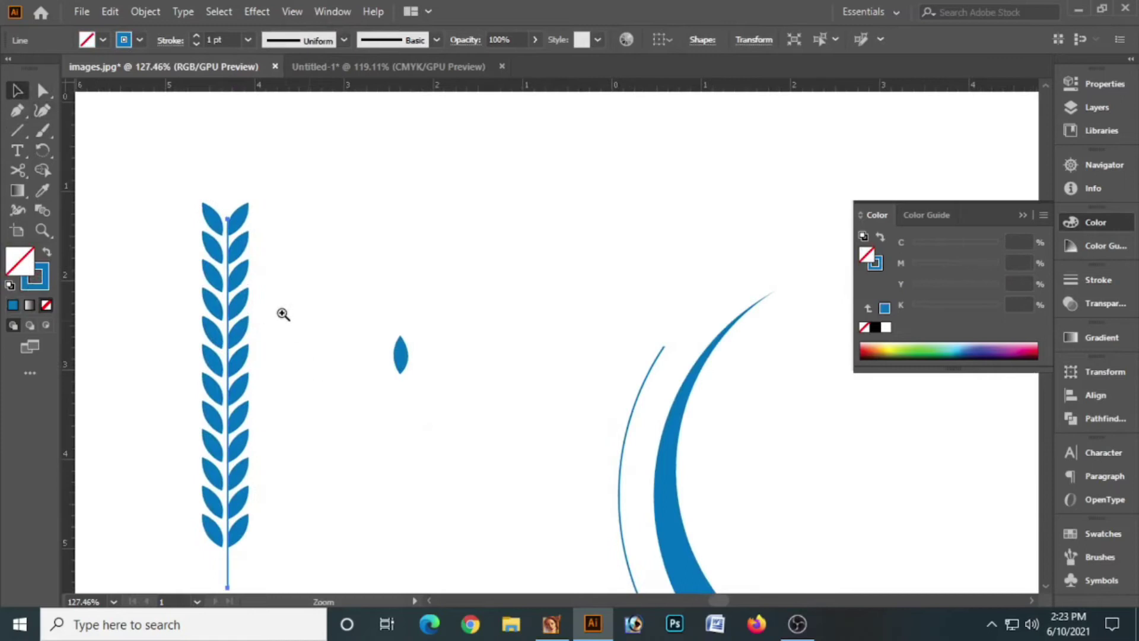
key("Left")
key("Left")
key("Left")
key("Left")
key("Left")
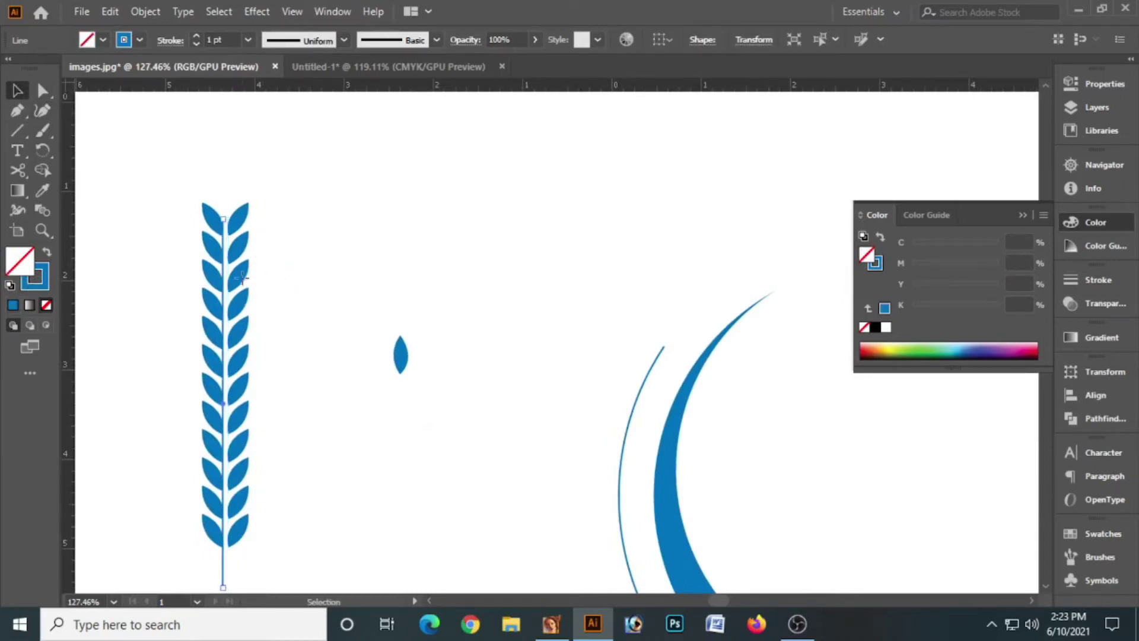
- Group the right leaf column and shift it left until its leaves meet the stem line
left_click(252, 302)
left_click_drag(288, 545, 233, 205)
key("ctrl+g")
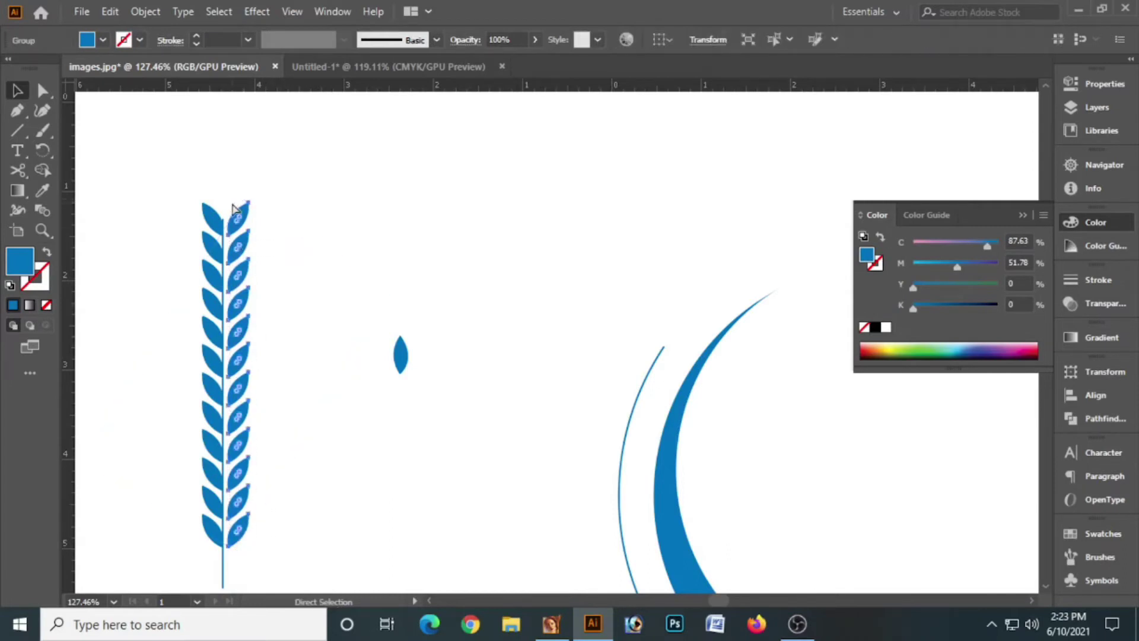
key("Left")
key("Left")
key("Left")
key("Left")
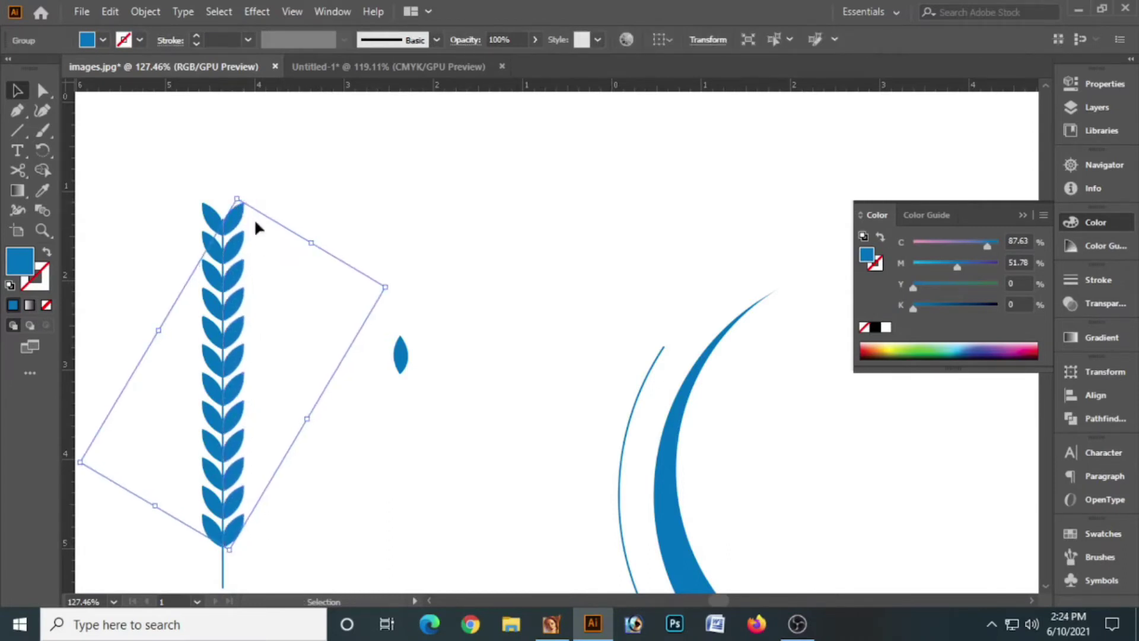
- Move the single upright leaf to the top of the branch, centered above the stem
left_click(445, 304)
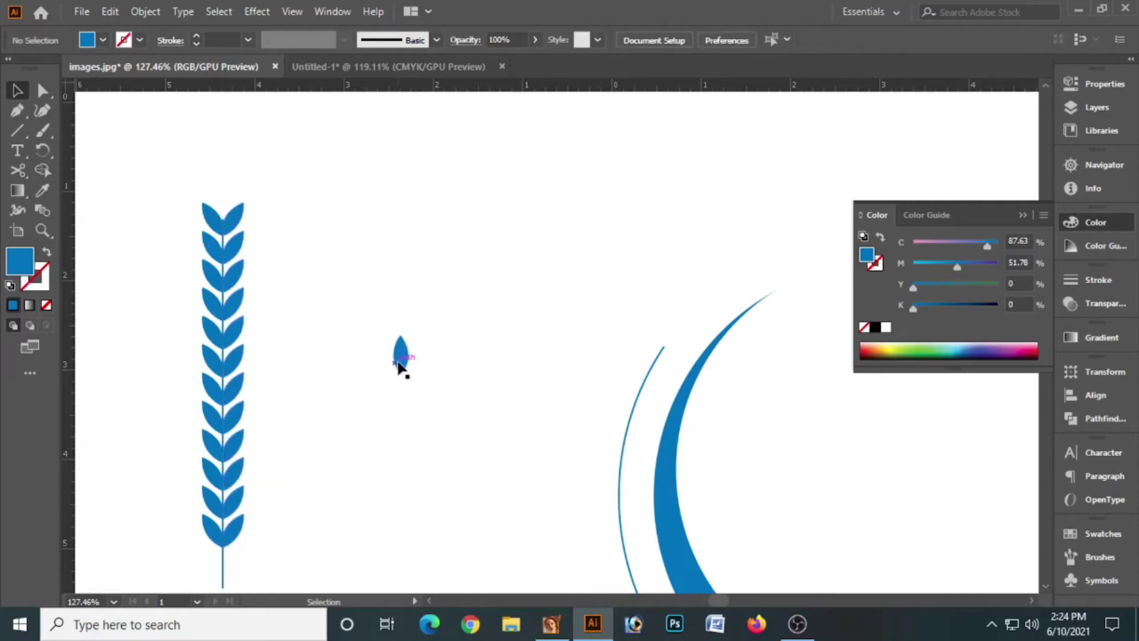
left_click_drag(391, 364, 226, 196)
left_click_drag(224, 194, 222, 194)
- Move the stem line up until its upper end reaches the base of the top leaf
left_click(226, 228)
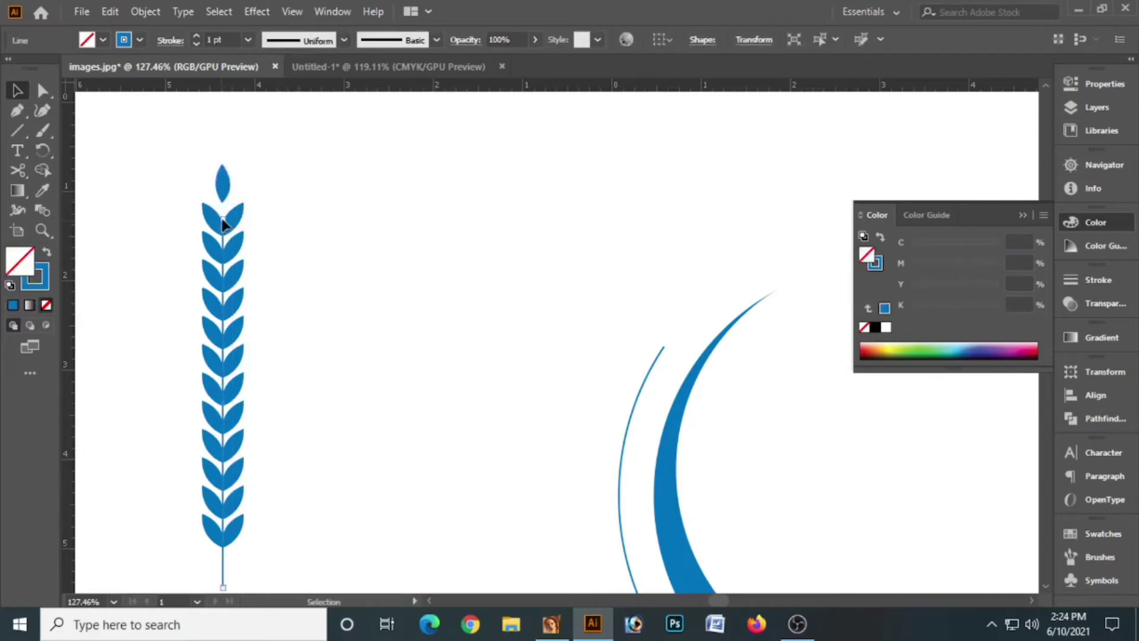
key("Up")
key("Up")
key("Up")
key("Up")
key("Up")
key("Up")
key("Up")
key("Up")
key("Up")
key("Up")
key("Up")
key("Up")
key("Up")
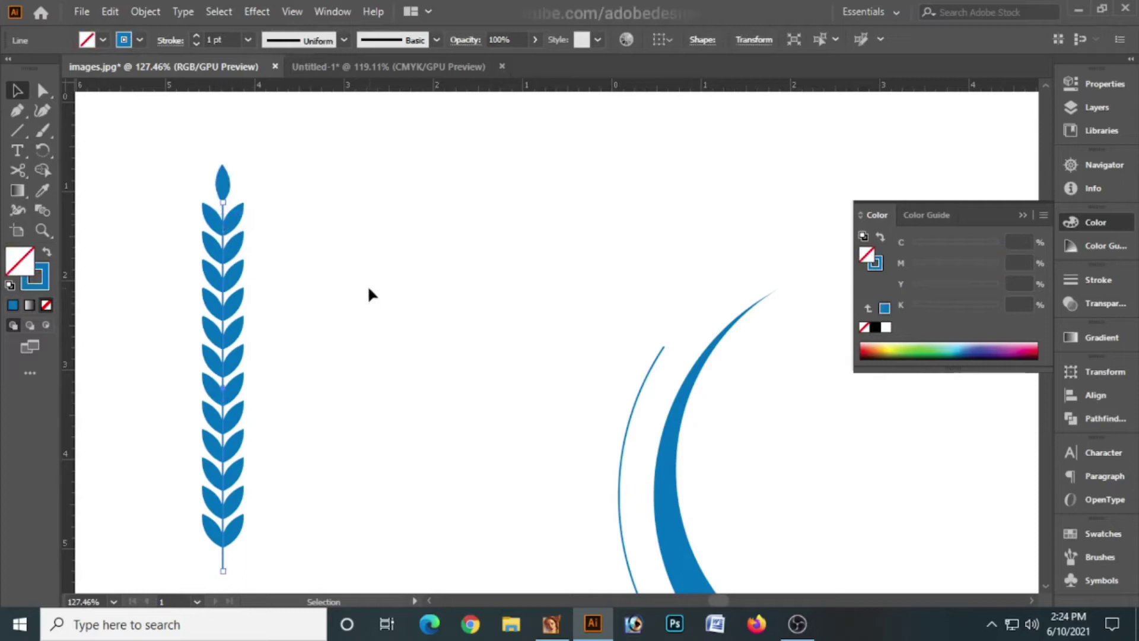
- Lower the top leaf slightly so it overlaps the upper end of the stem
left_click(368, 288)
left_click(223, 178)
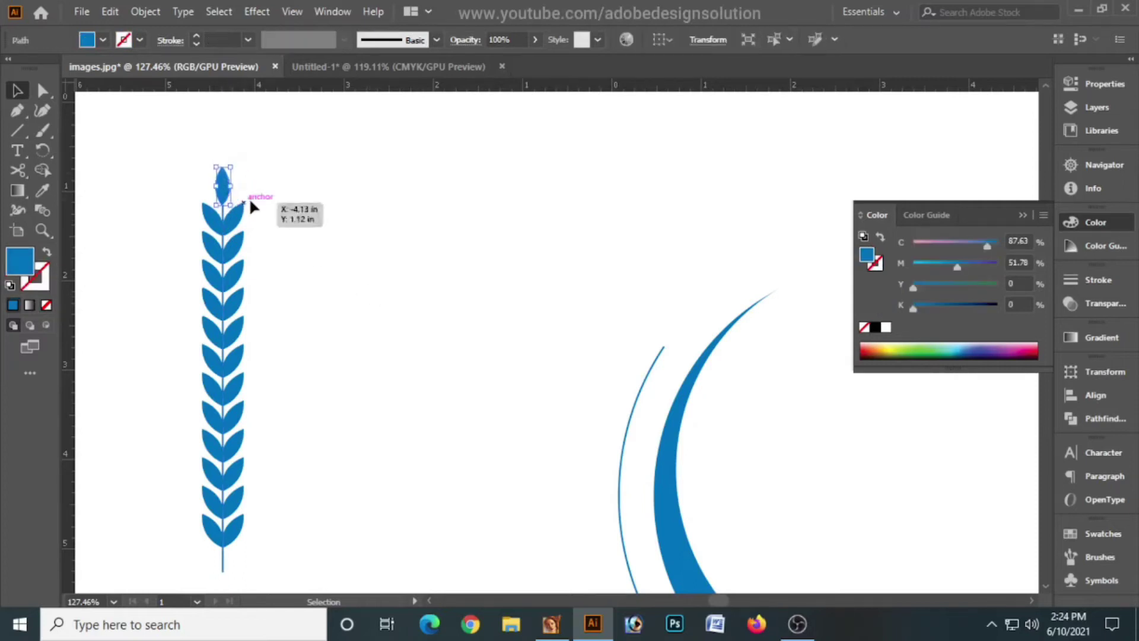
left_click(341, 218)
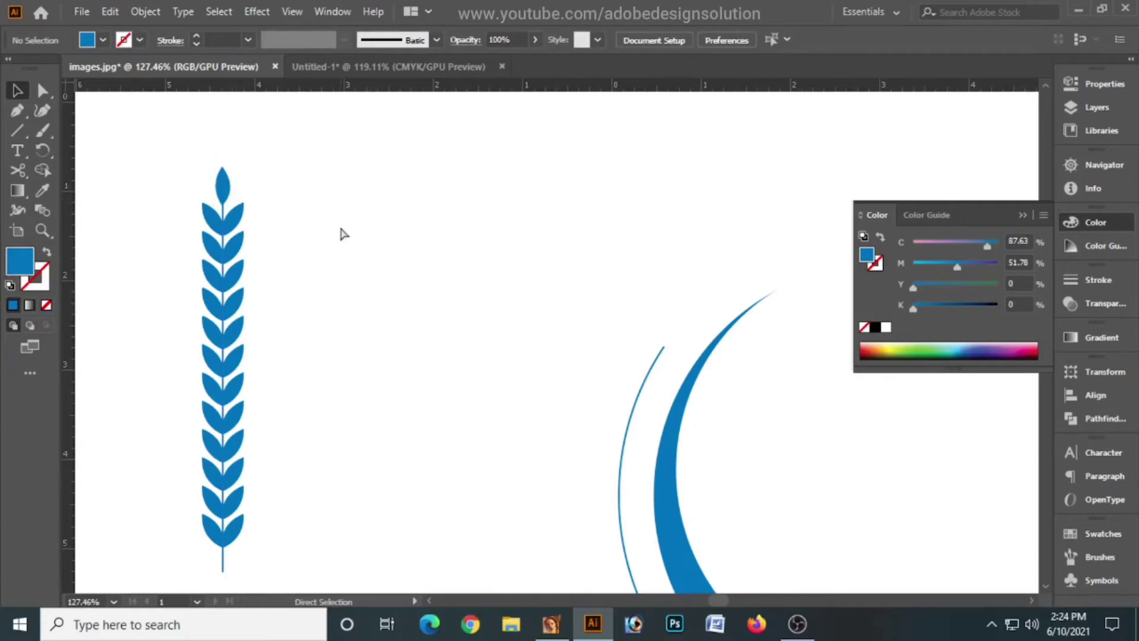
- Create a new Art Brush from the complete leaf branch, keeping Stretch to Fit Stroke Length and the other default options
key("ctrl+1")
left_click_drag(378, 485, 163, 127)
left_click(415, 375)
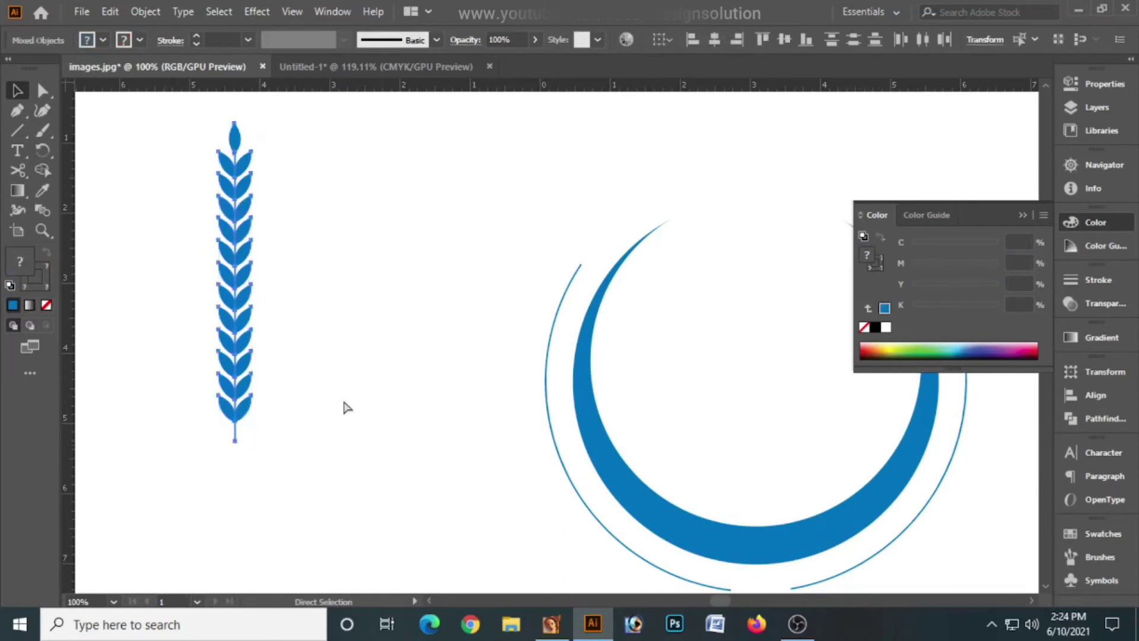
key("ctrl+minus")
left_click(564, 381)
left_click_drag(679, 389, 408, 379)
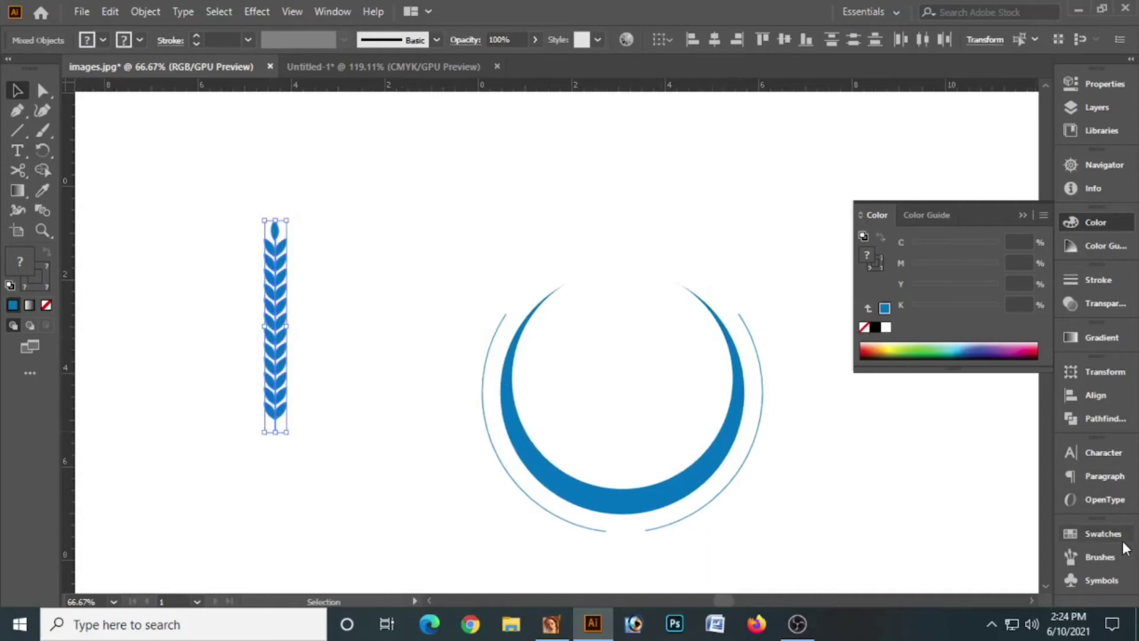
left_click(1102, 557)
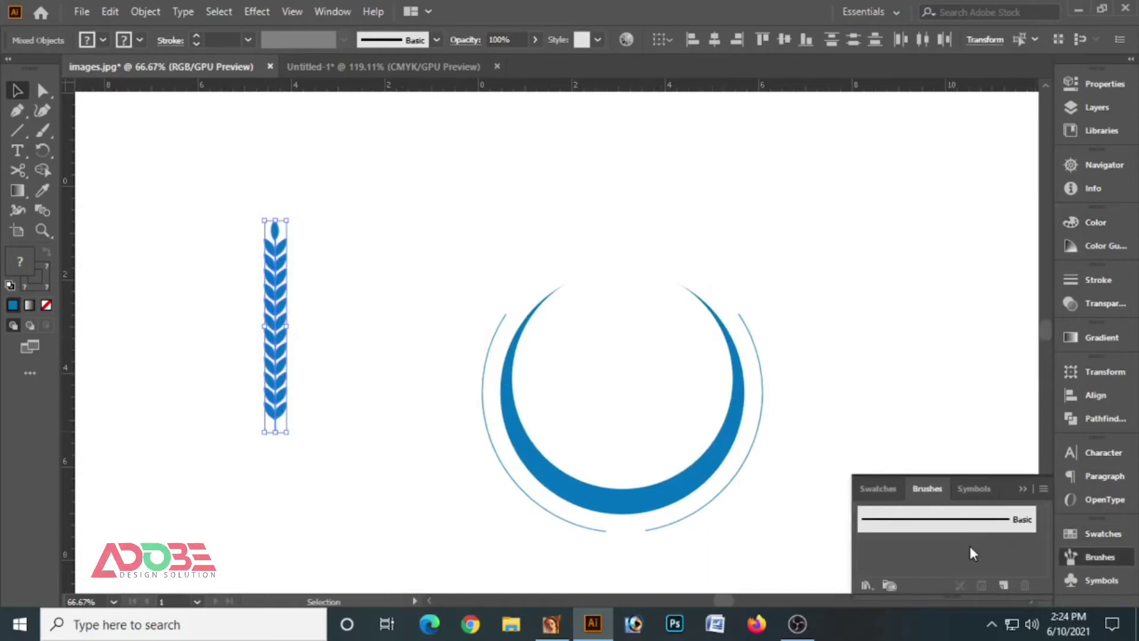
mouse_move(271, 285)
left_mouse_down()
mouse_move(657, 373)
mouse_move(927, 527)
mouse_move(930, 543)
left_mouse_up()
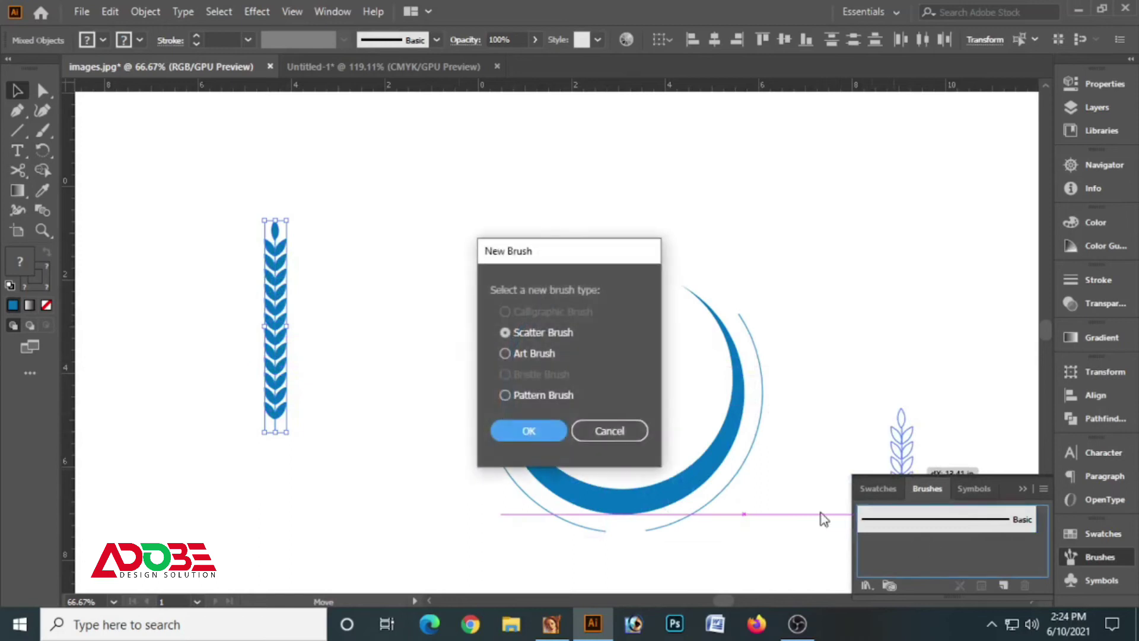
left_click(509, 353)
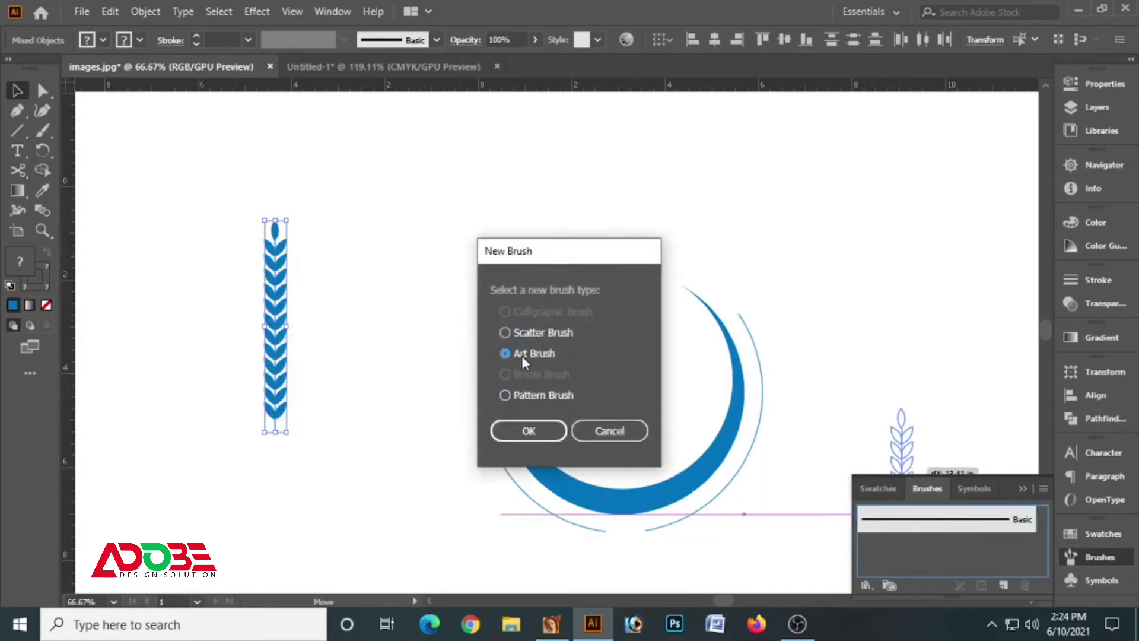
left_click(537, 433)
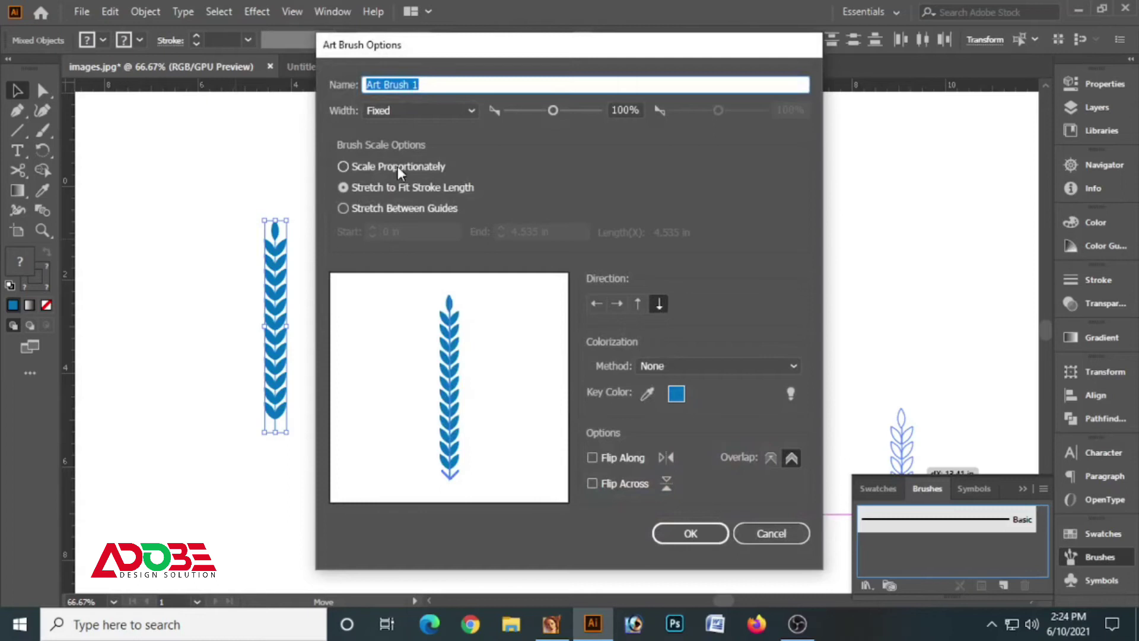
left_click(690, 533)
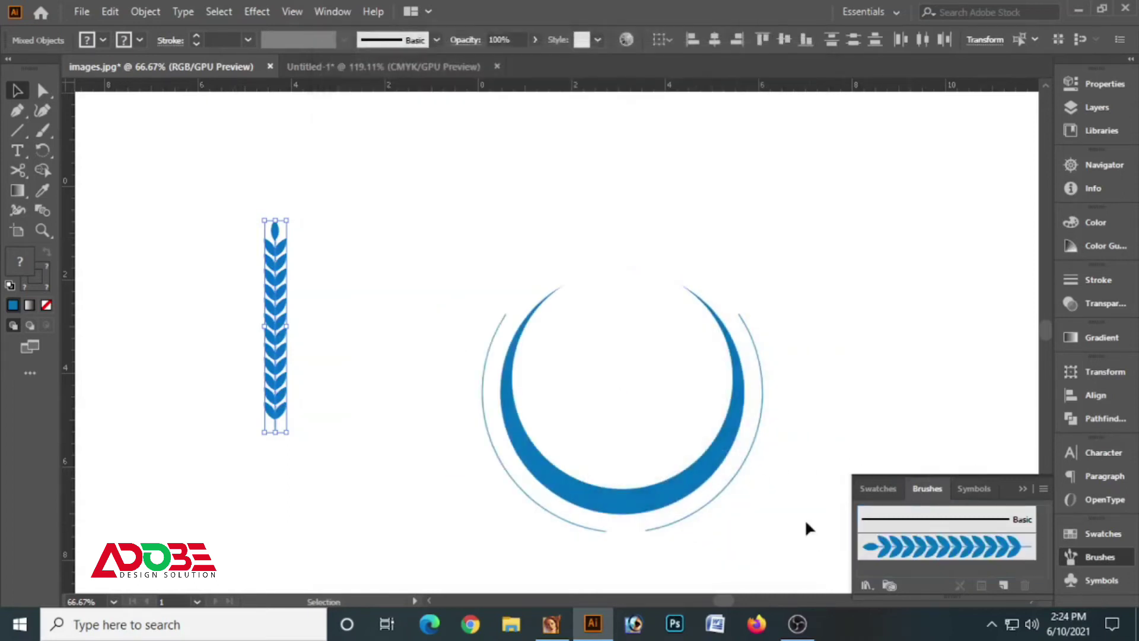
- Apply the leaf branch art brush to the right and left thin outer arcs
left_click(755, 445)
left_click(925, 543)
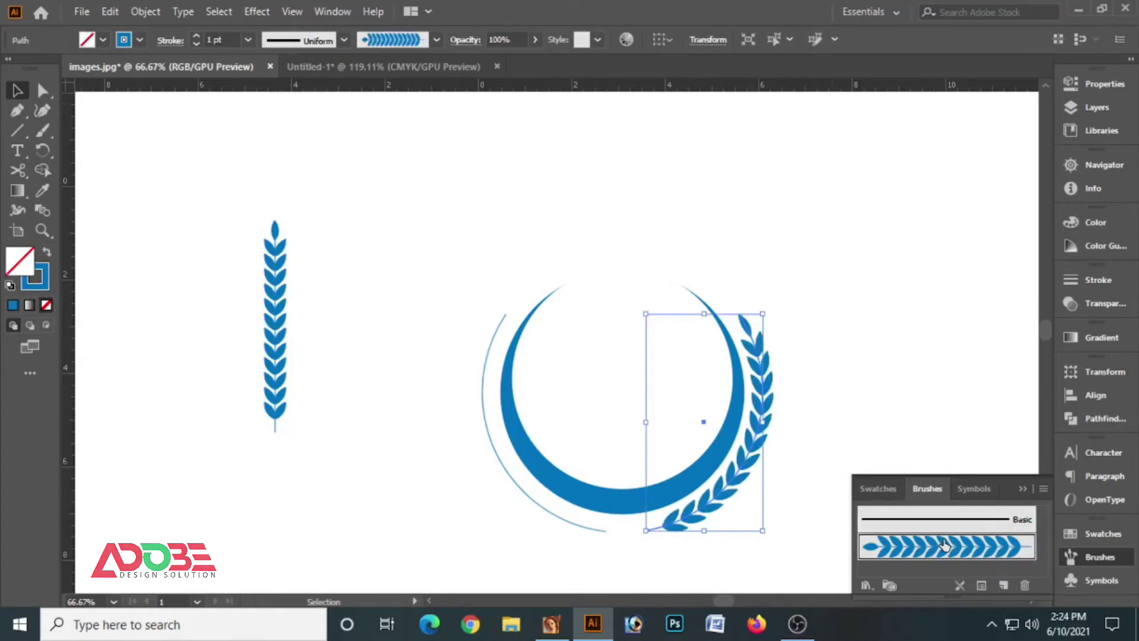
left_click(493, 442)
left_click(869, 547)
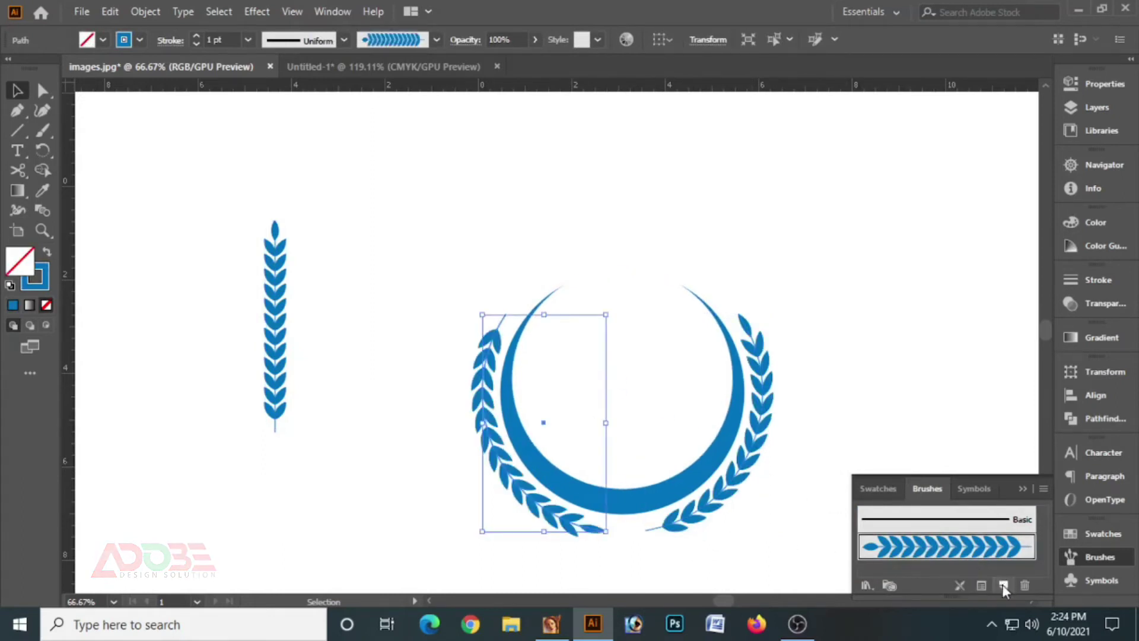
- Enable Flip Along in the left arc's brush stroke options so its leaves point upward
left_click(981, 585)
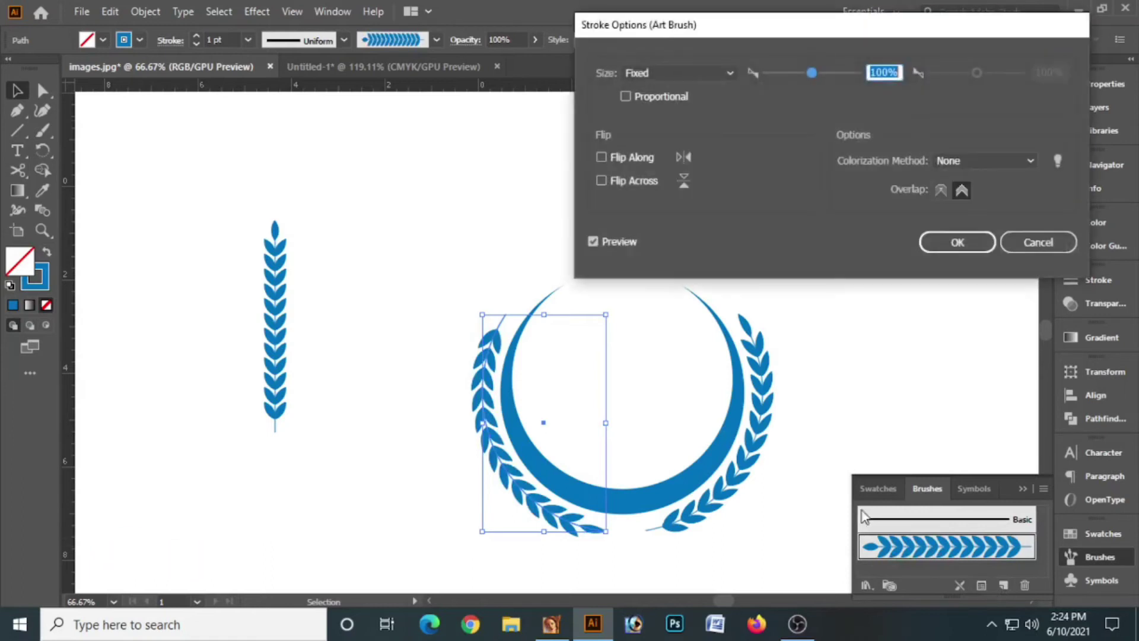
left_click(602, 157)
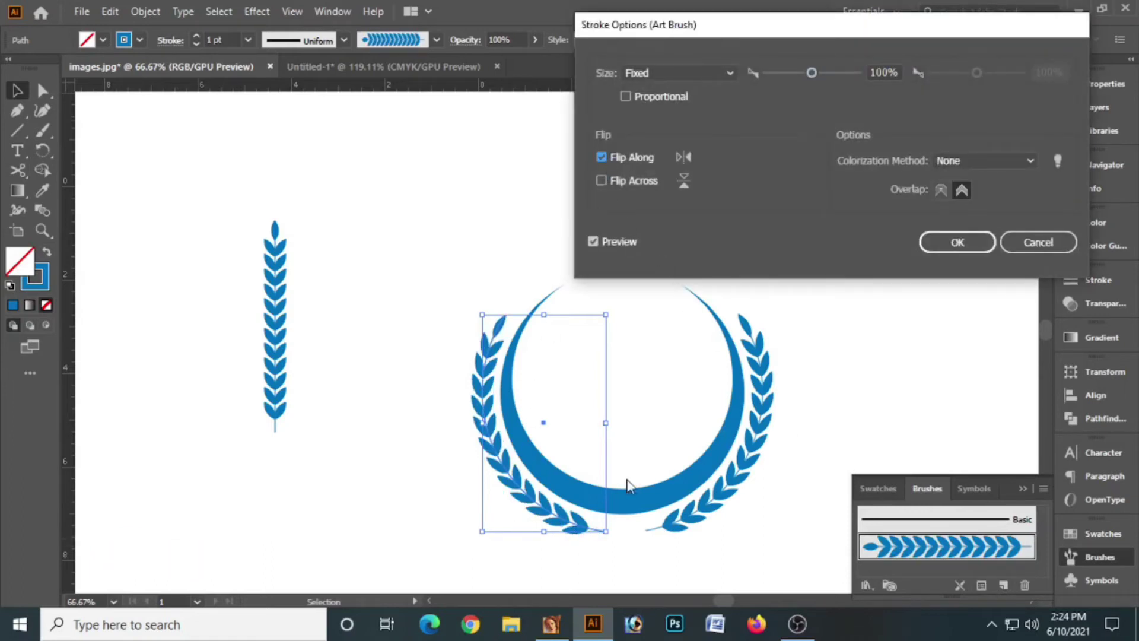
left_click(963, 232)
- Delete the original straight leaf branch left of the crescent
left_click(415, 219)
mouse_move(246, 195)
left_mouse_down()
mouse_move(344, 440)
mouse_move(334, 437)
left_mouse_up()
key("Delete")
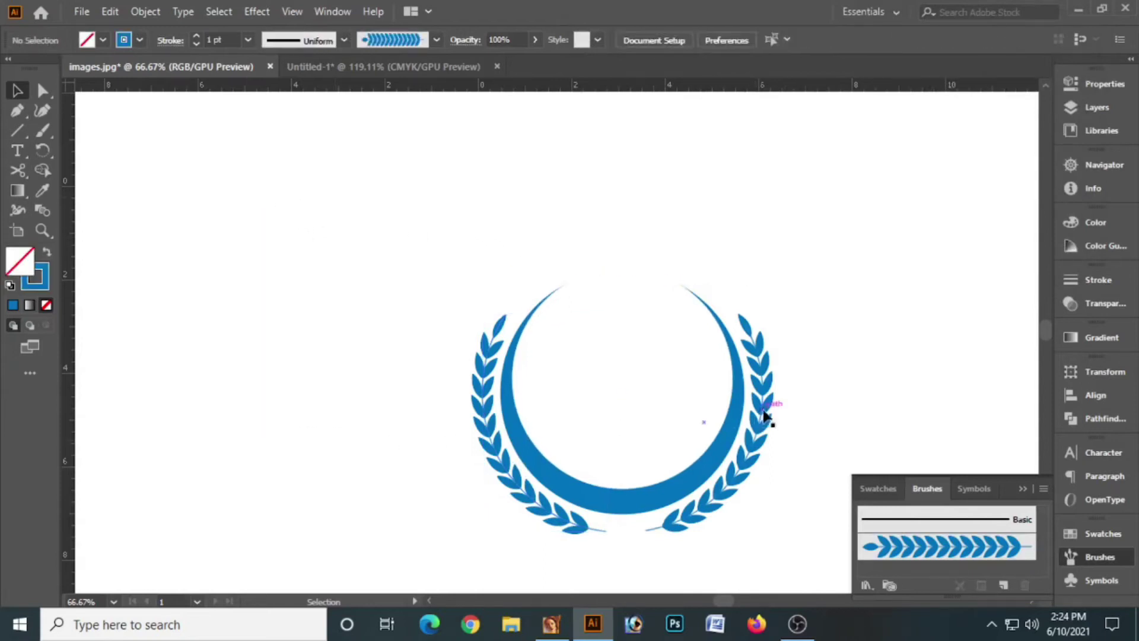
left_click_drag(832, 399, 692, 350)
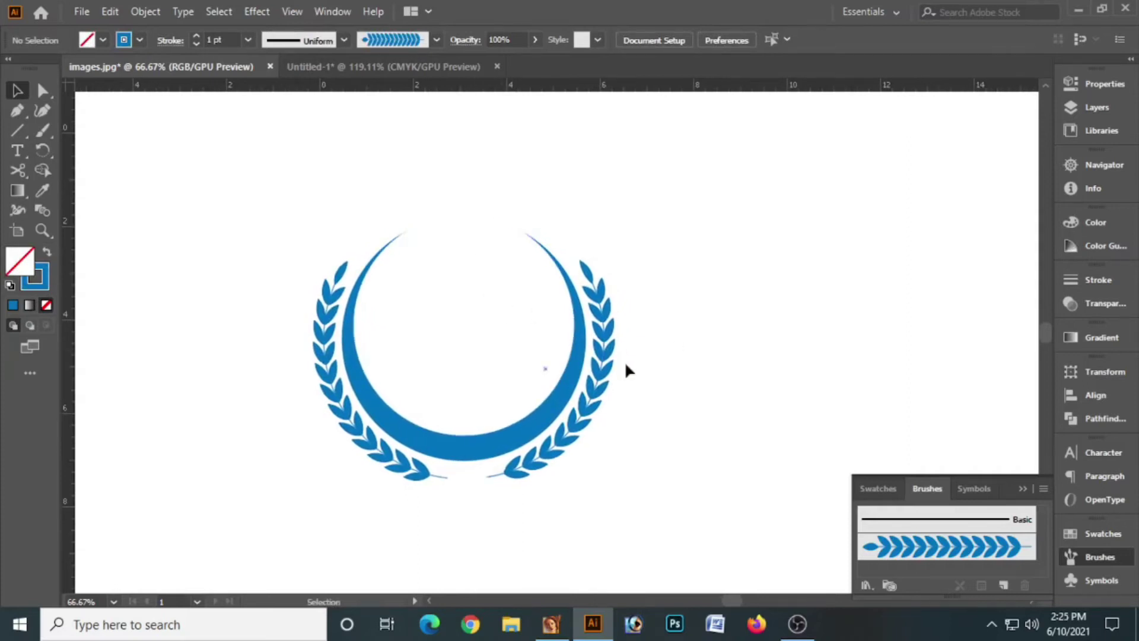
- Paste a copy of the blue crescent circle in front, enlarge it from its centre to enclose the laurel branches, and make it outline-only
left_click(1021, 490)
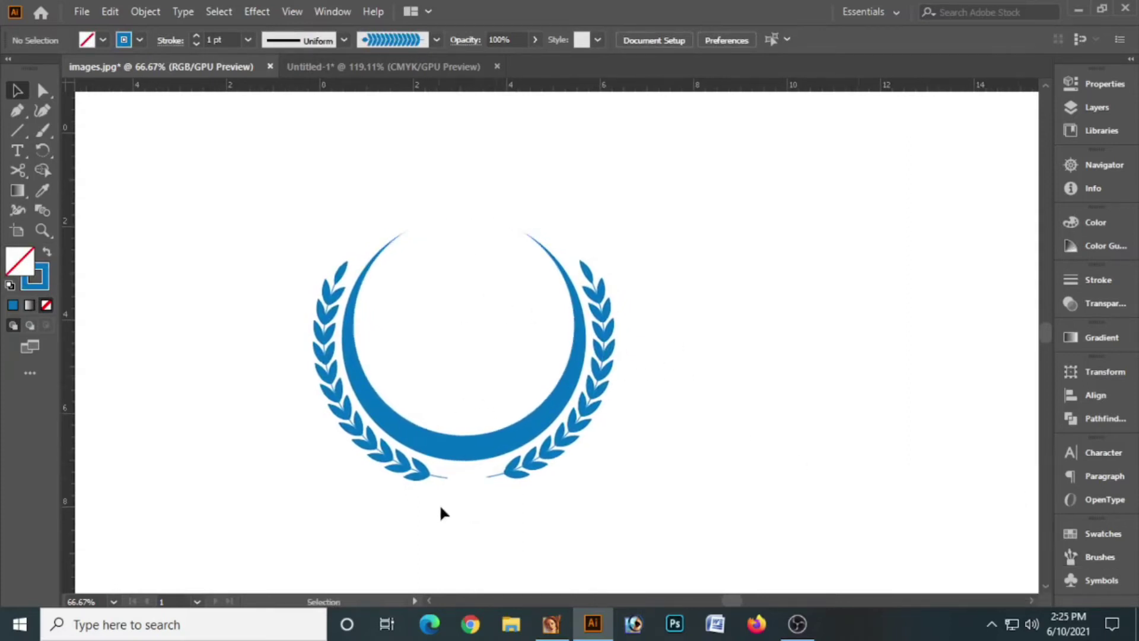
left_click(496, 453)
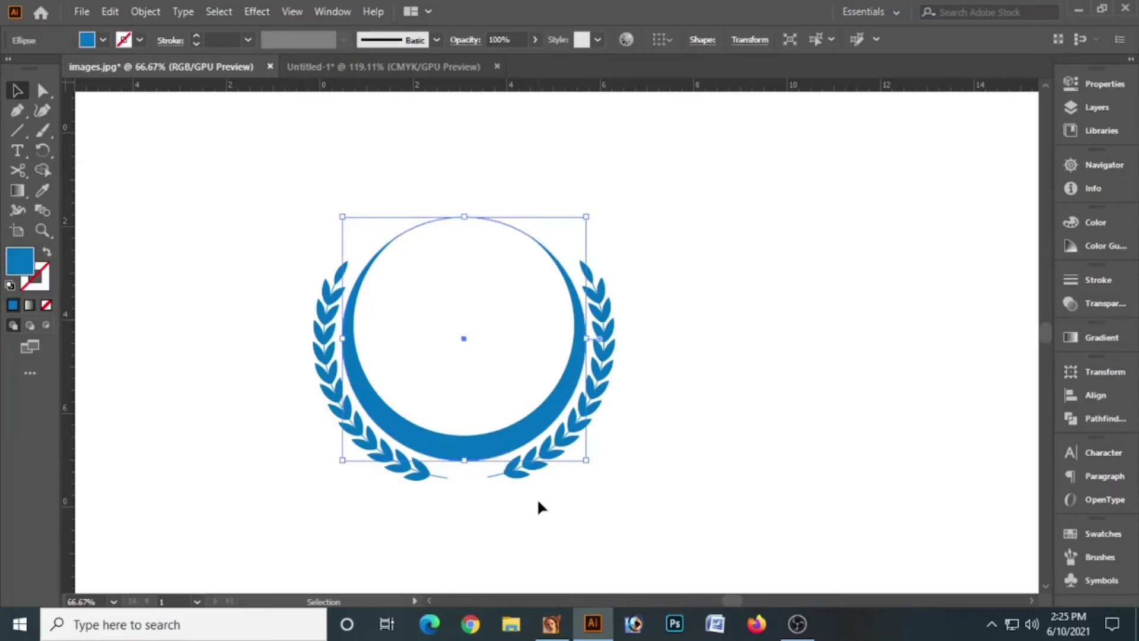
key("a")
key("v")
left_click(111, 11)
left_click(128, 94)
left_click(110, 12)
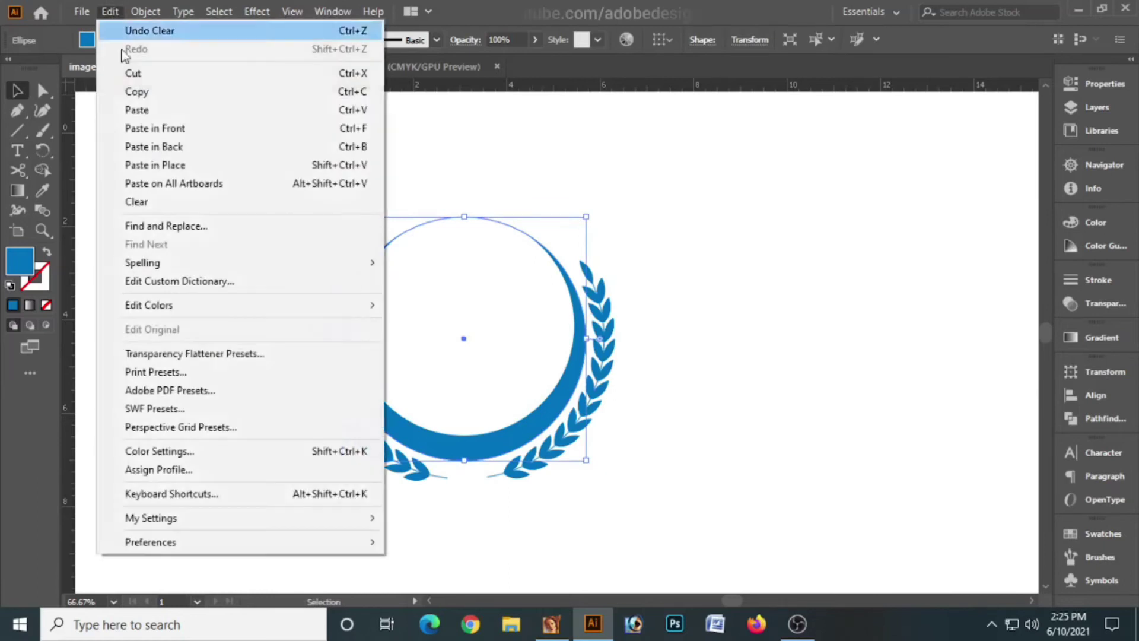
left_click(159, 126)
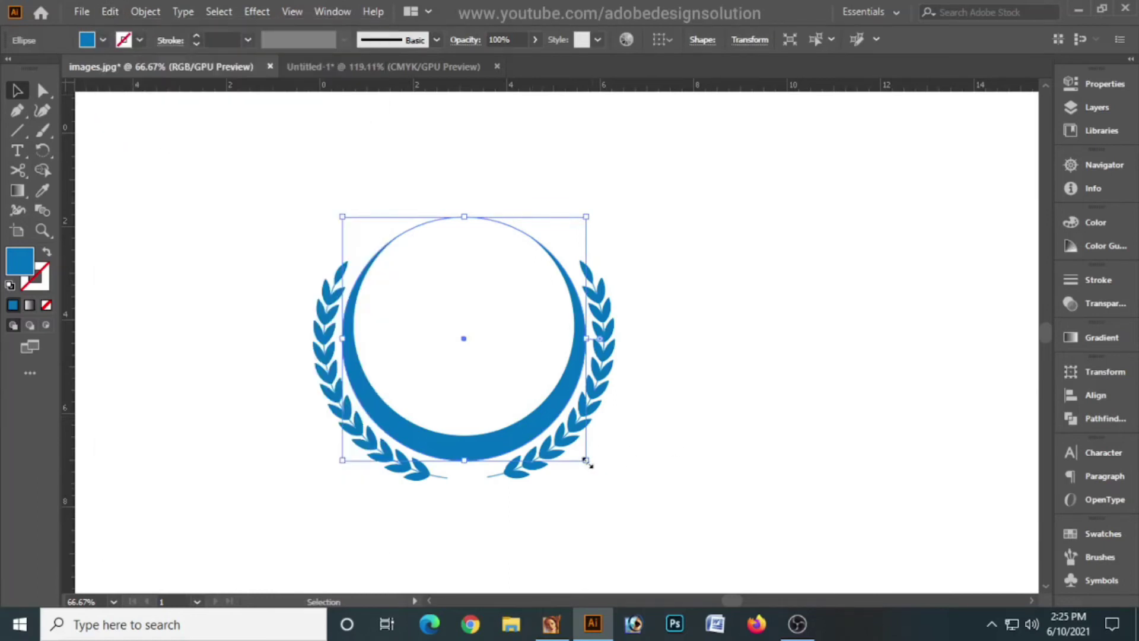
left_click_drag(586, 462, 634, 530)
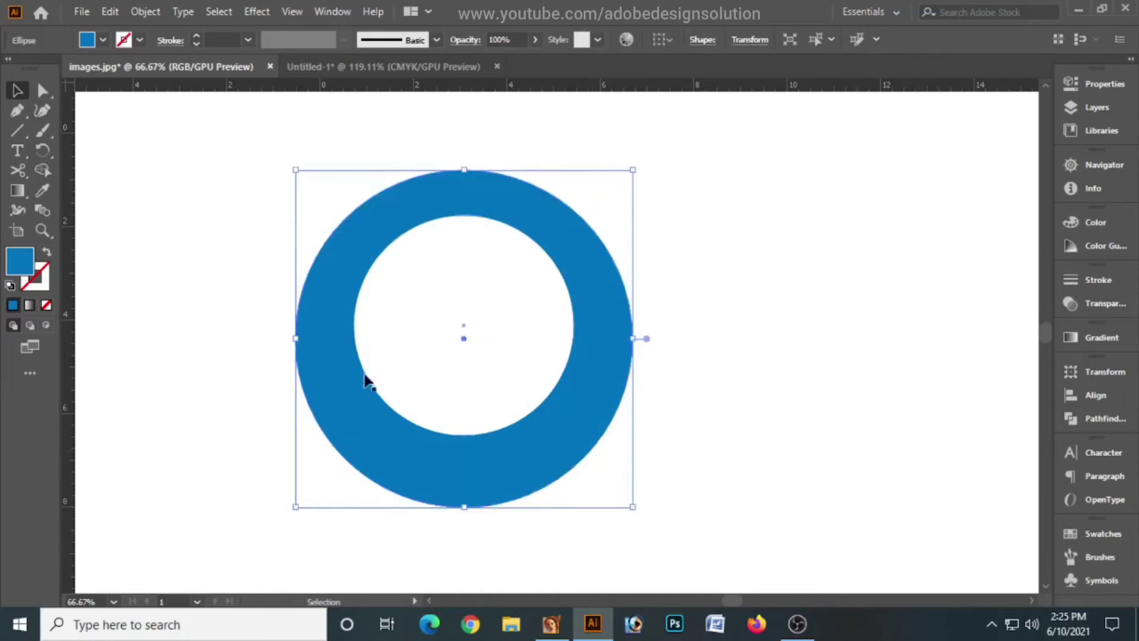
left_click(48, 252)
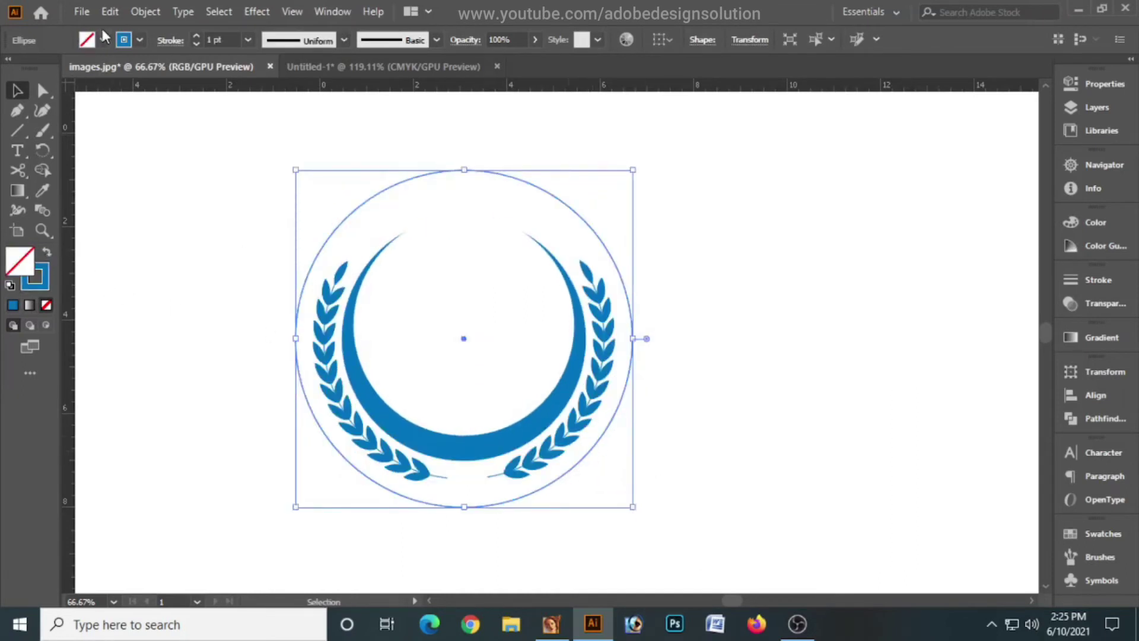
- Paste a copy of the outlined circle in front and scale it from the centre to about 8.7 in wide
left_click(110, 11)
left_click(134, 92)
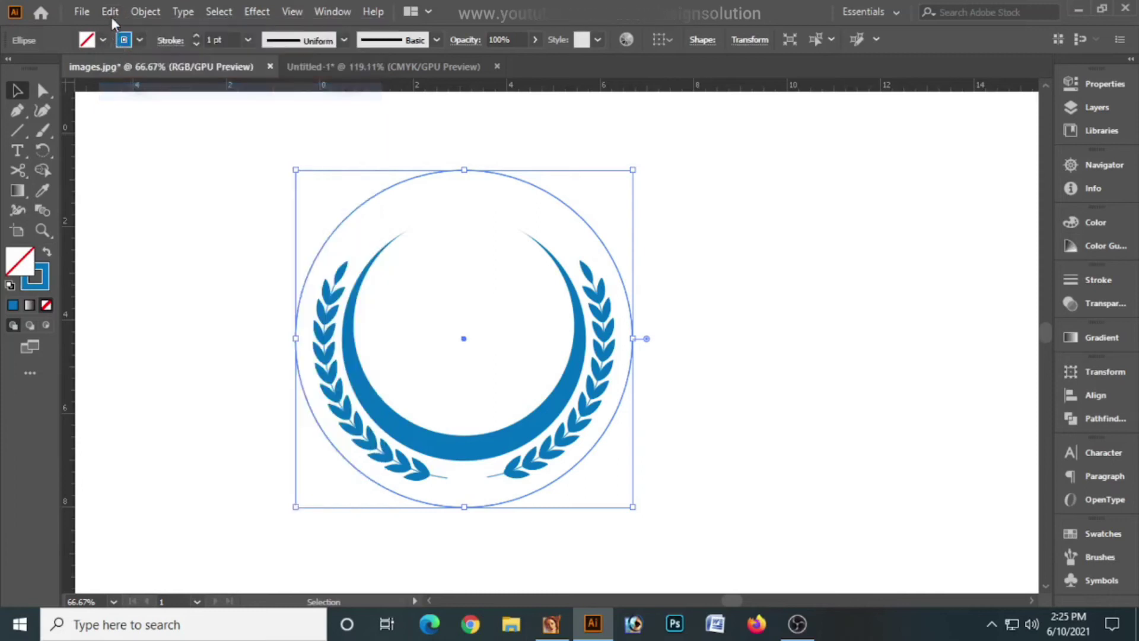
left_click(110, 11)
left_click(148, 125)
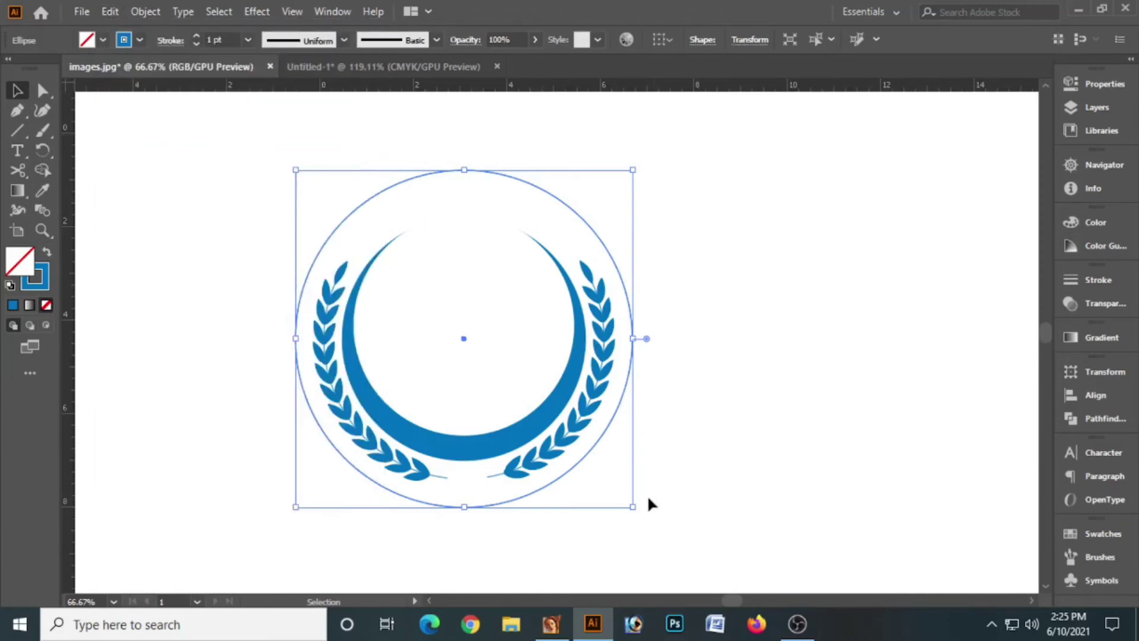
left_click_drag(633, 509, 669, 544)
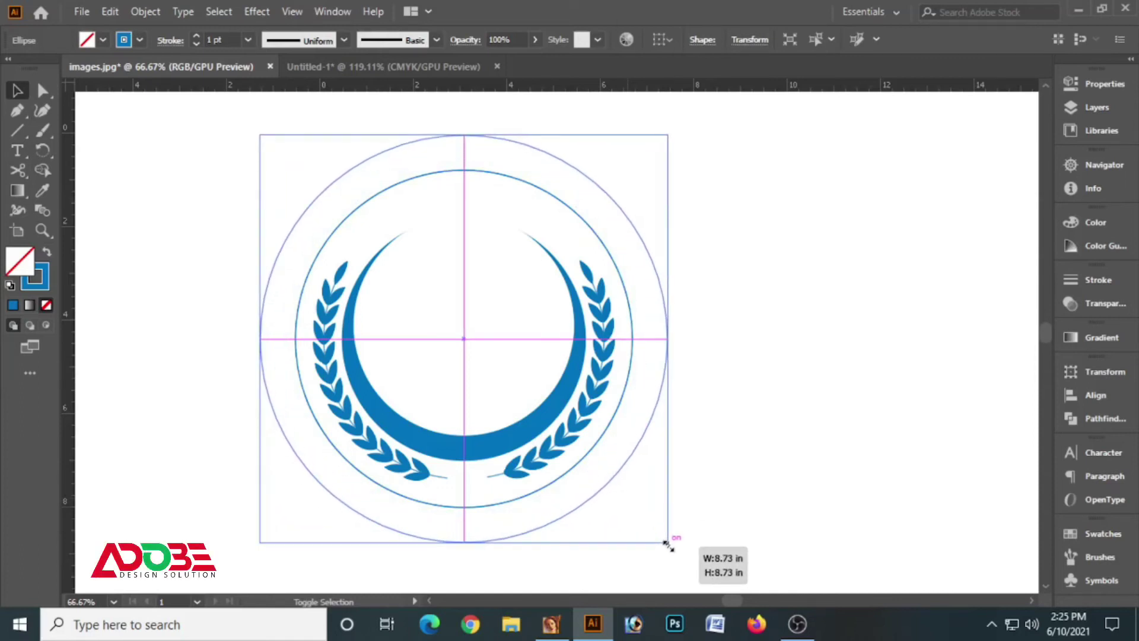
left_click_drag(668, 545, 671, 544)
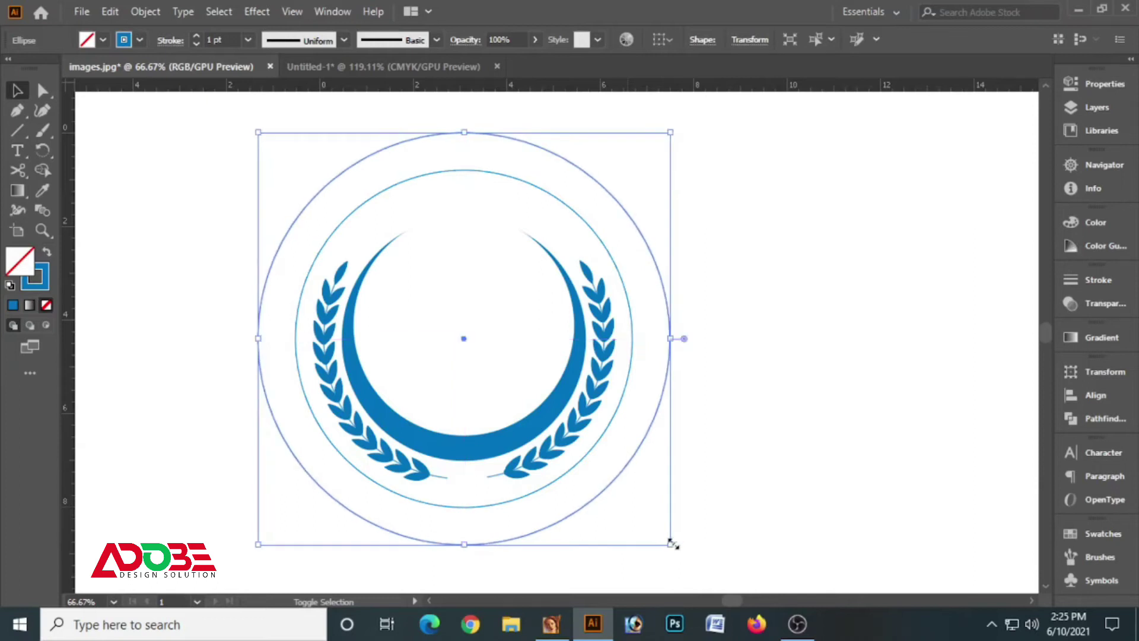
- Draw a diagonal line segment across both outlined circles at the lower left of the emblem and adjust its position slightly
left_click(18, 136)
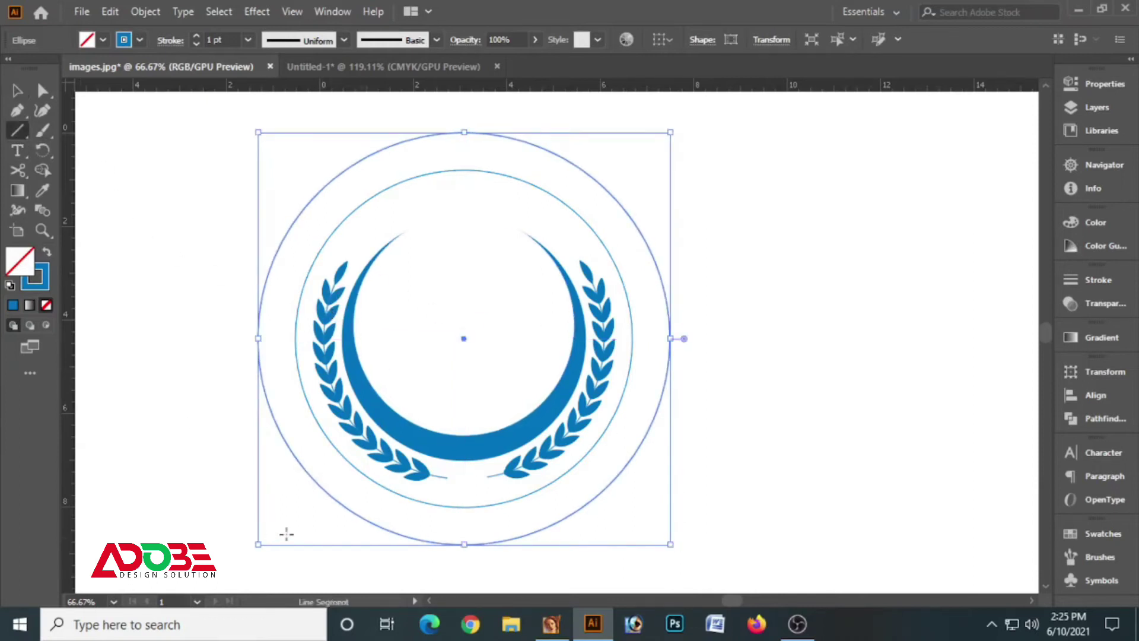
left_click_drag(274, 496, 331, 426)
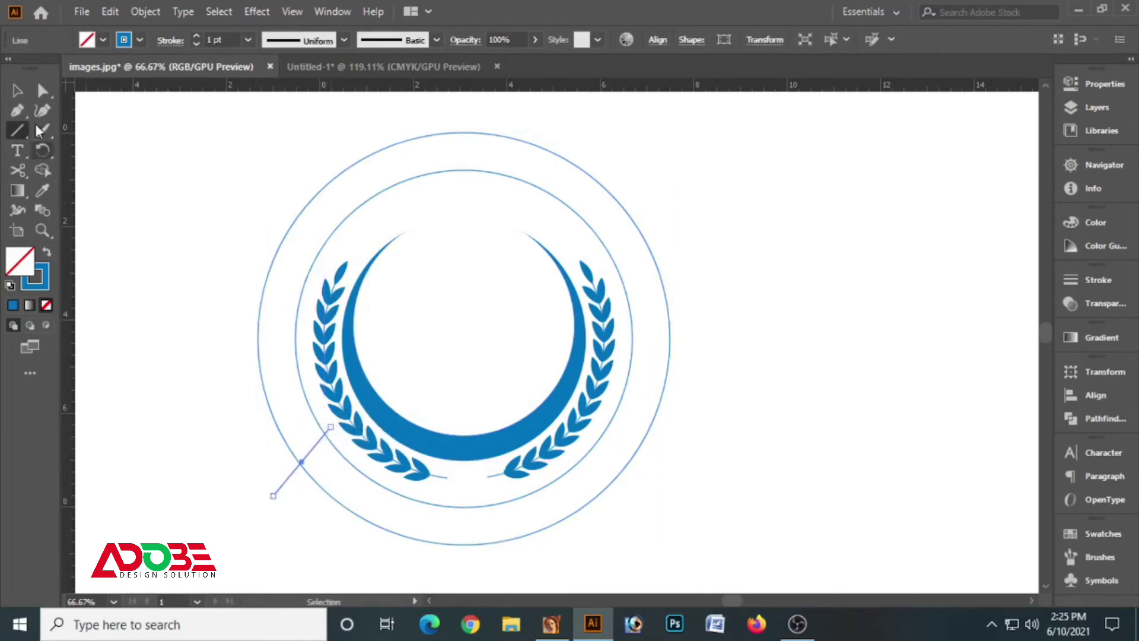
left_click(17, 90)
left_click_drag(286, 479, 291, 481)
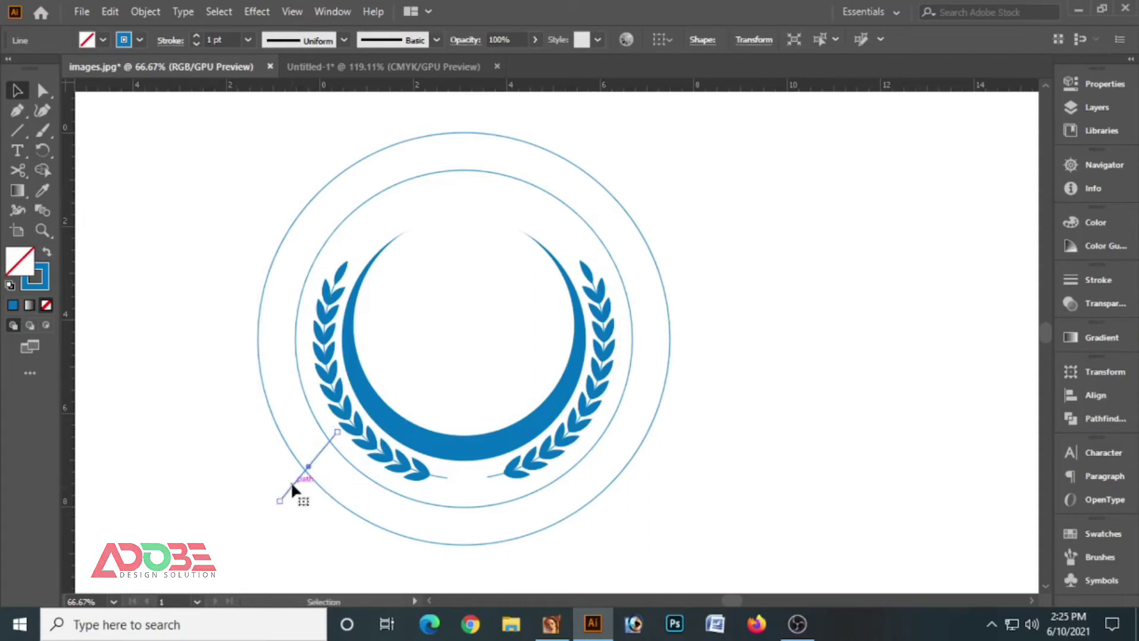
- Make a vertically reflected copy of the diagonal line and move it to the lower right side of the circles
right_click(318, 448)
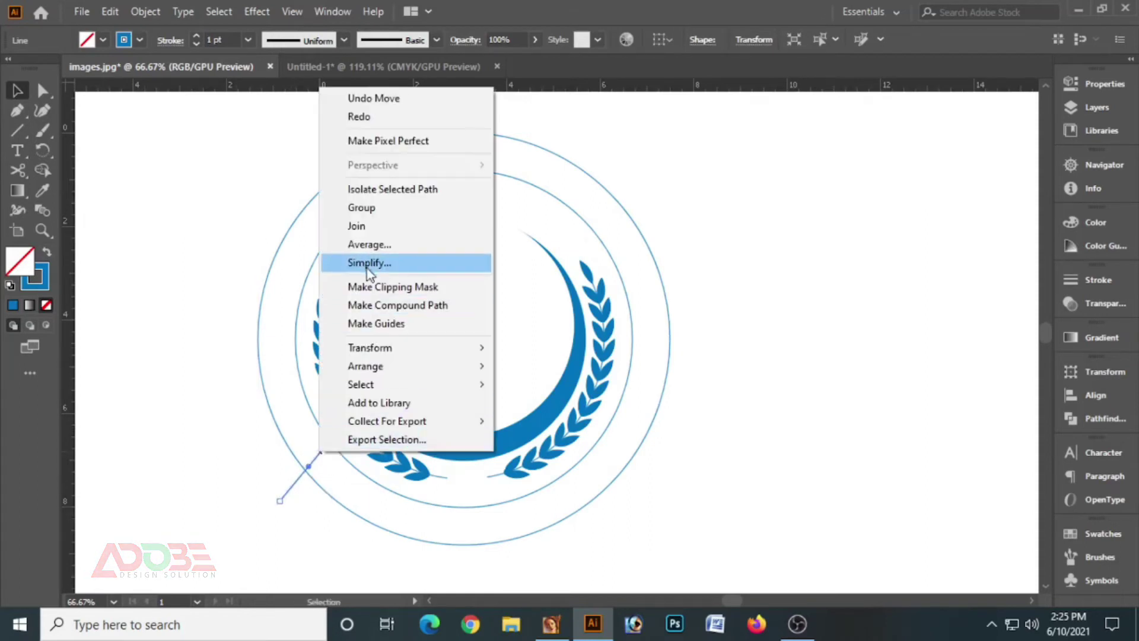
mouse_move(391, 347)
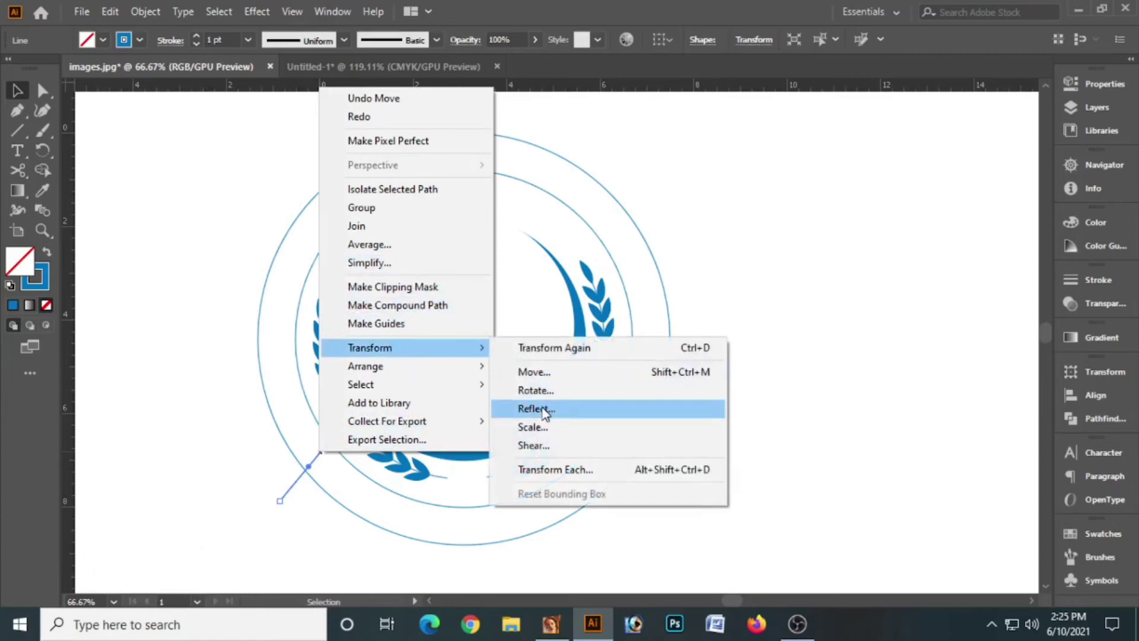
left_click(542, 408)
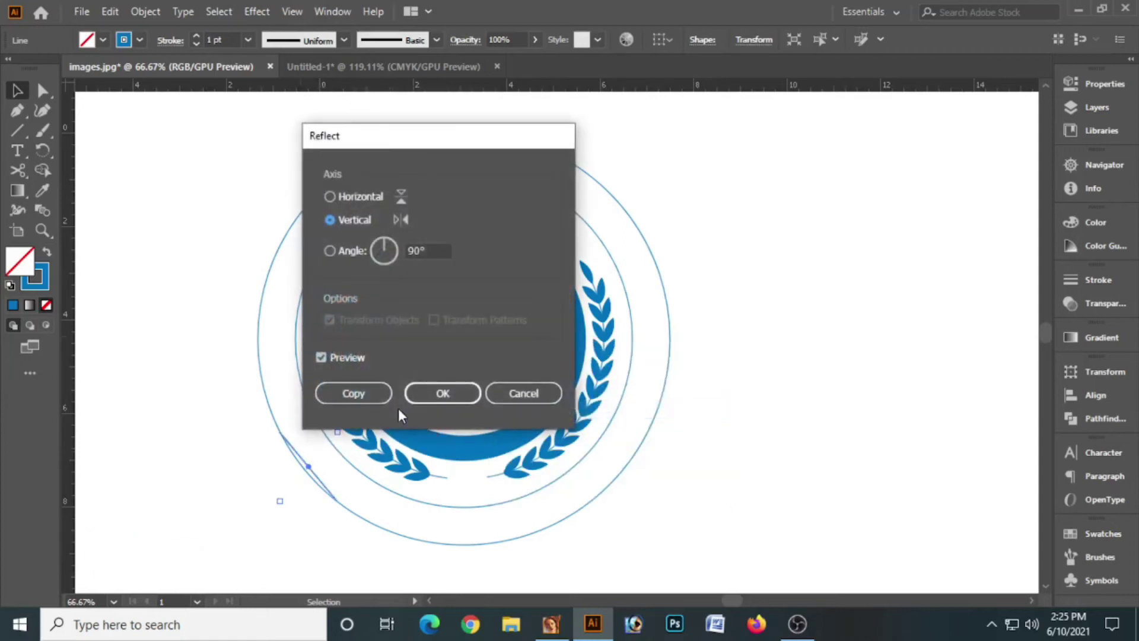
left_click(352, 393)
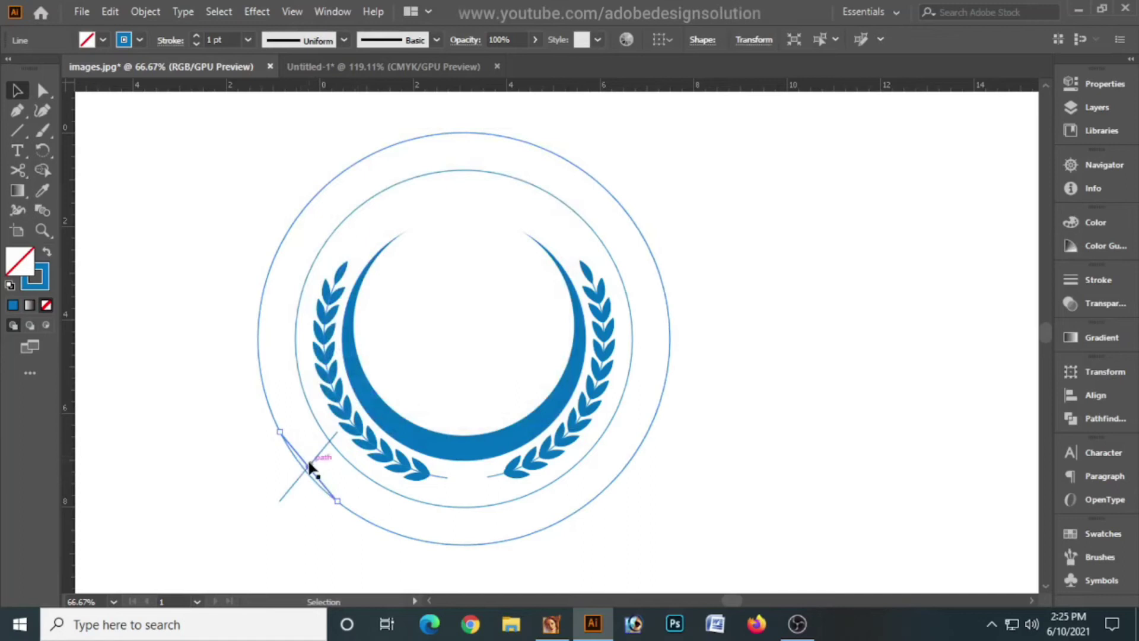
left_click_drag(313, 475, 612, 482)
- Divide the two outlined circles with the two diagonal lines using Pathfinder, and ungroup the resulting pieces
left_click_drag(695, 519, 237, 496)
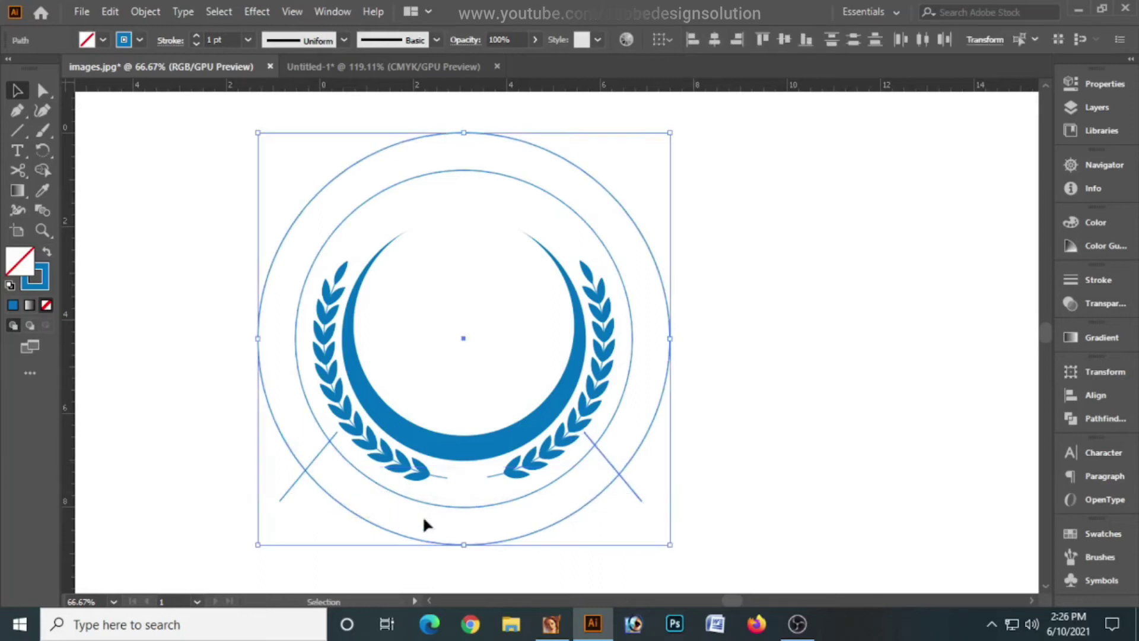
left_click(1092, 418)
left_click(878, 453)
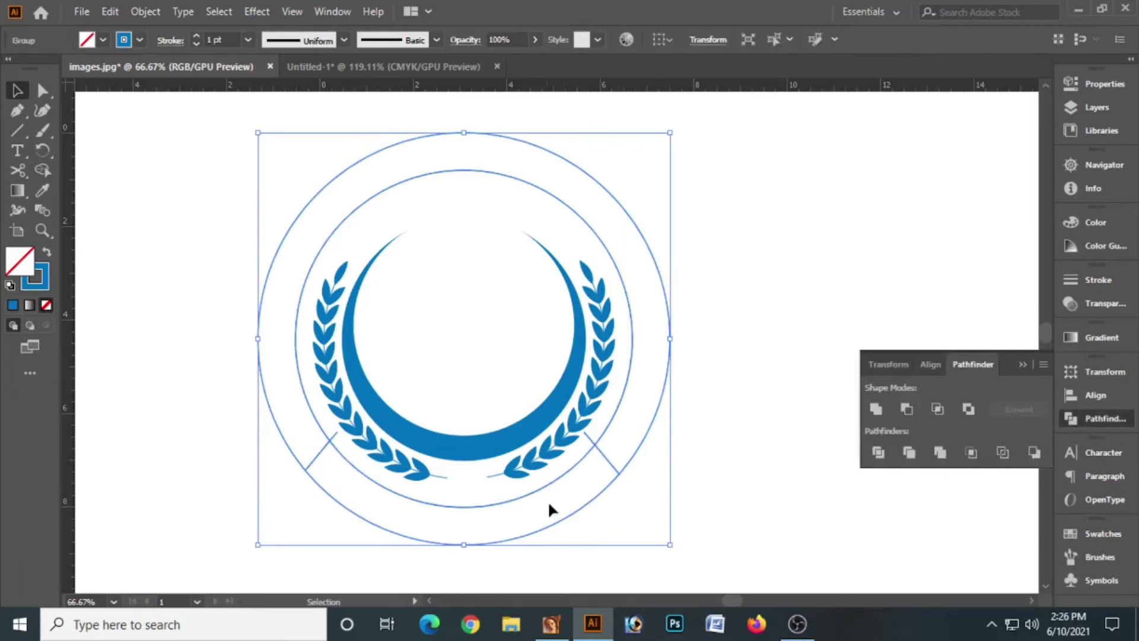
right_click(583, 483)
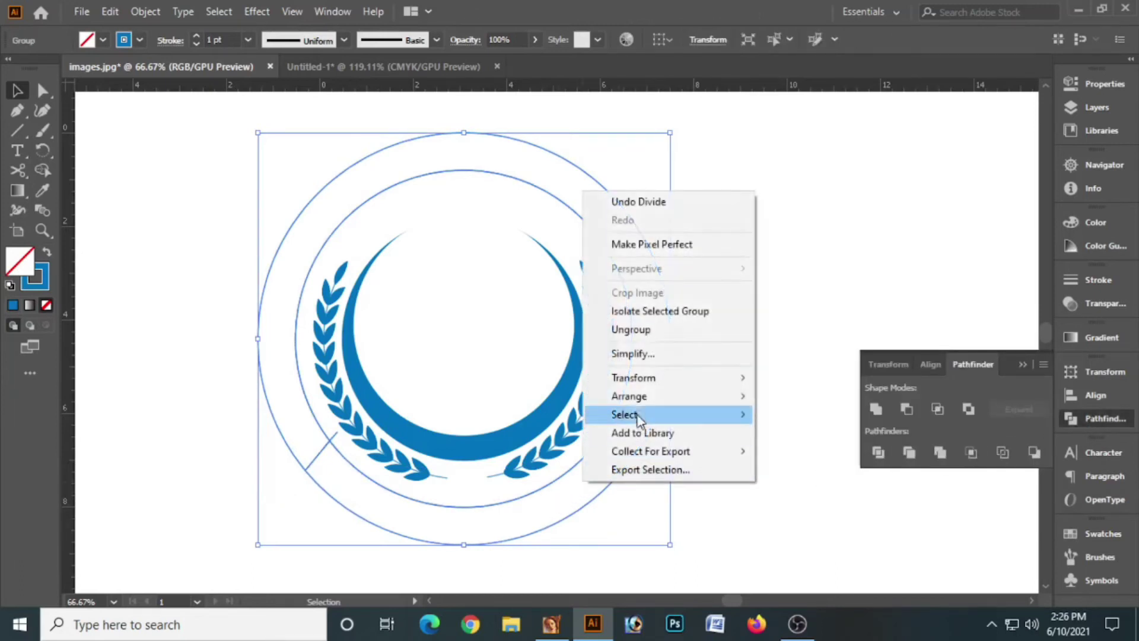
left_click(639, 330)
left_click(693, 406)
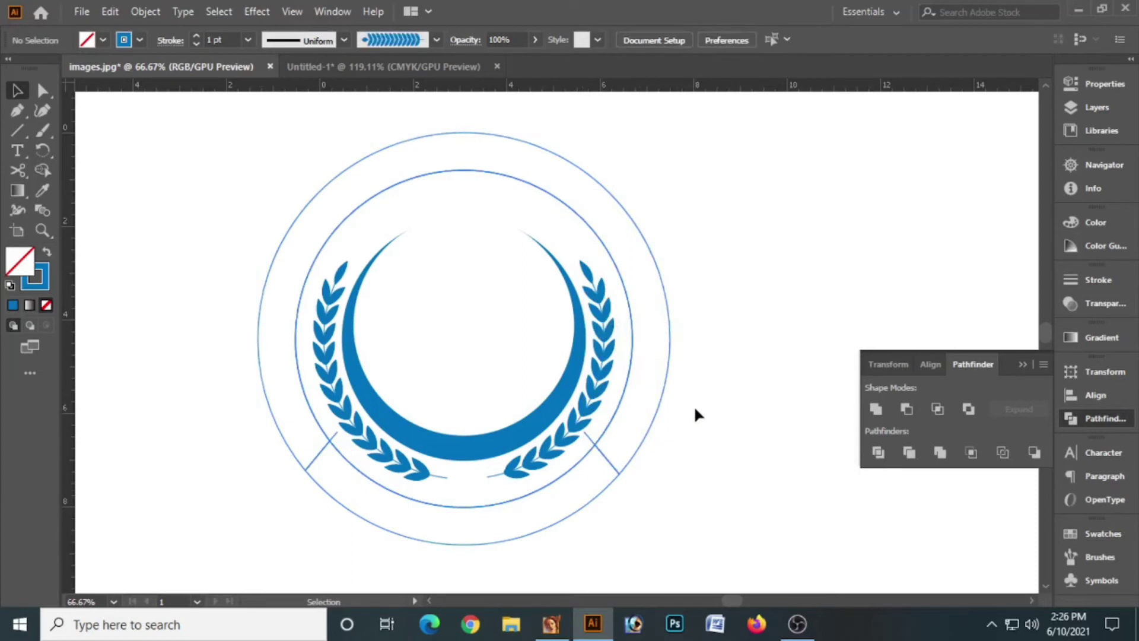
- Delete the divided pieces around the lower curved band, and give the band a solid blue fill without a stroke
left_click(627, 353)
key("Delete")
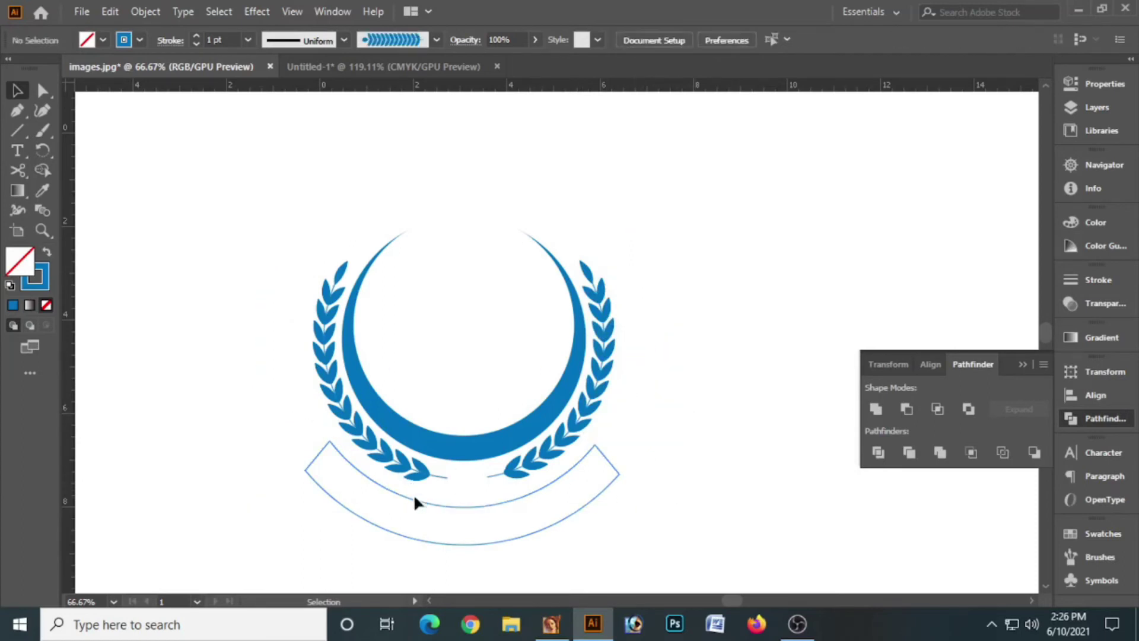
left_click(573, 469)
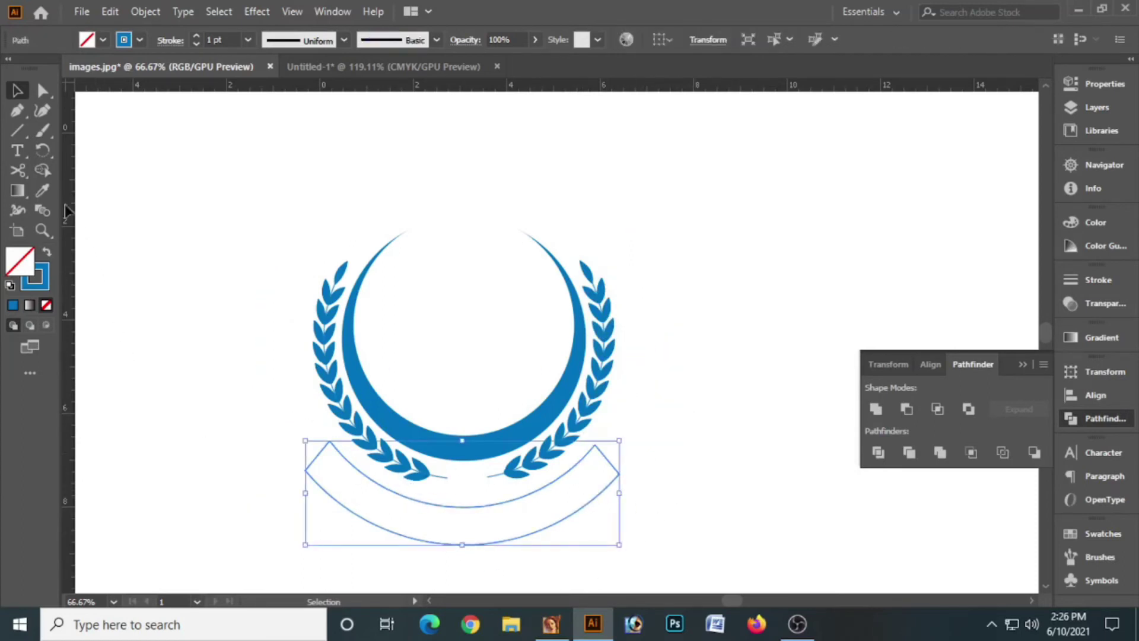
left_click(47, 259)
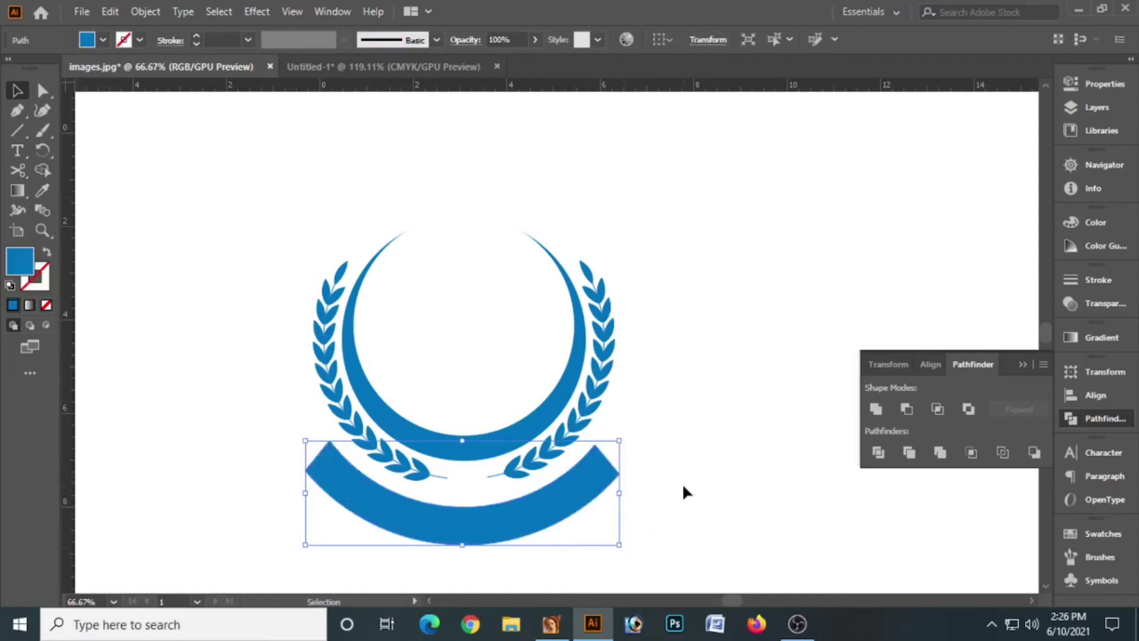
- Nudge the blue curved band upward, closer to the laurel branches, and deselect it
key("Up")
key("Up")
key("Up")
key("Up")
key("Up")
key("Up")
key("Up")
key("Up")
key("Up")
key("Up")
key("Up")
key("Up")
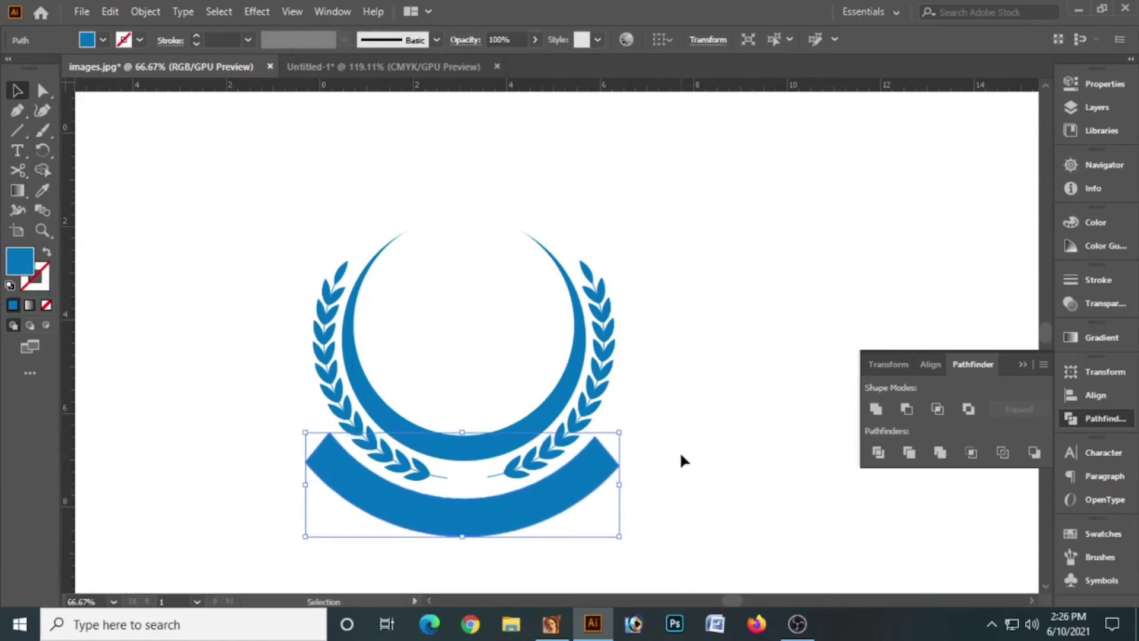
left_click(680, 455)
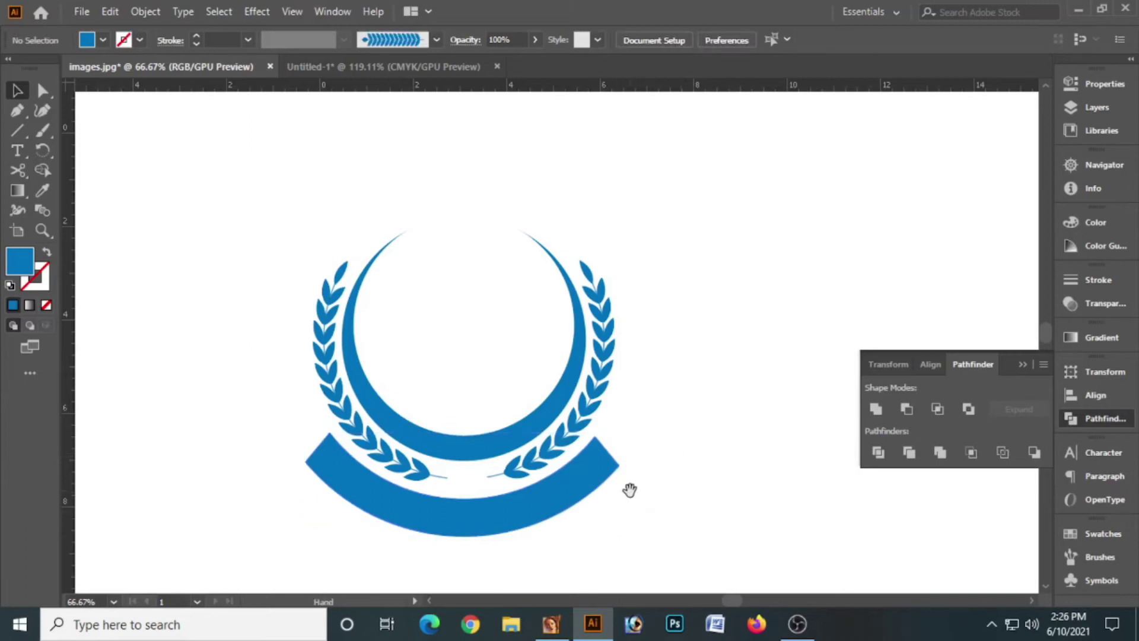
- Paste a copy of the crescent circle in front, scale it from the centre to about 7.64 in, and make it outline-only
left_click_drag(629, 488, 643, 453)
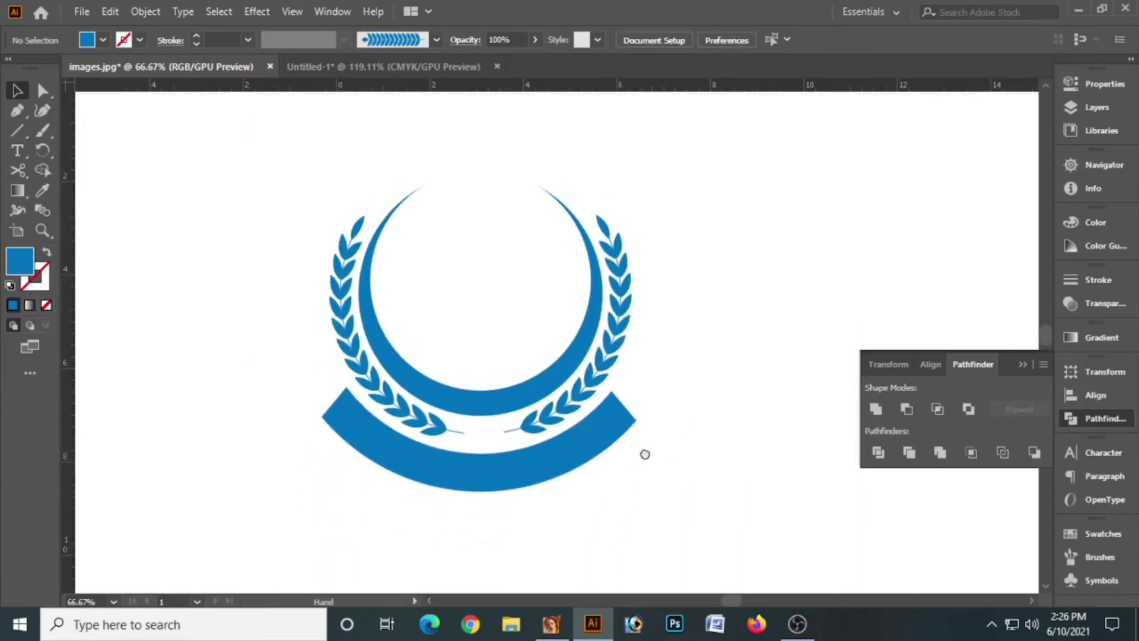
left_click(520, 462)
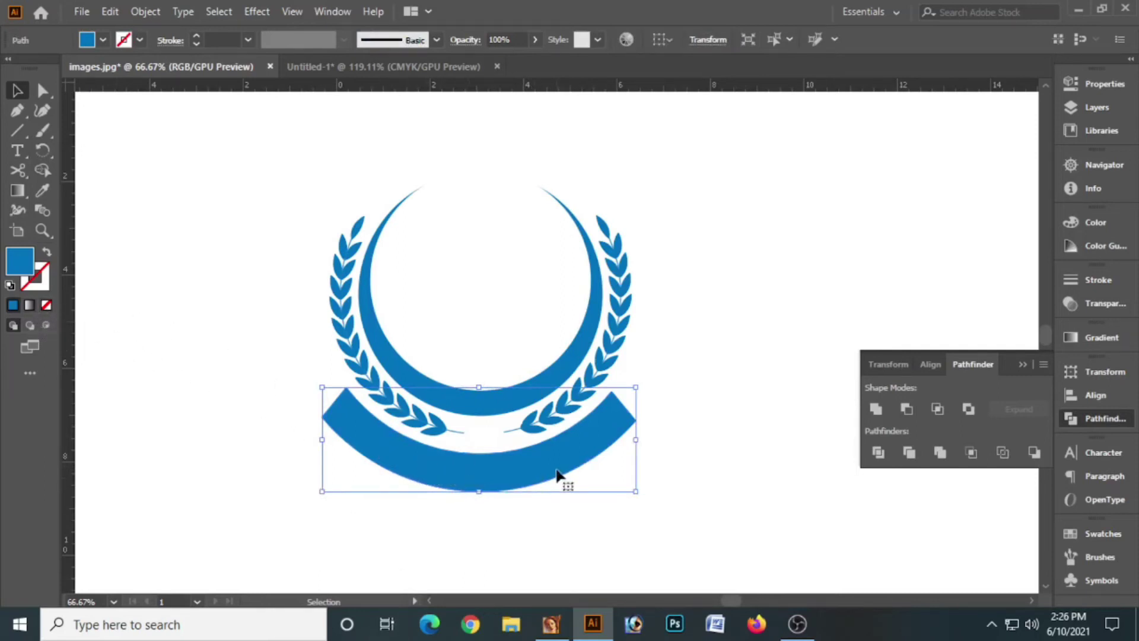
left_click(550, 381)
key("a")
left_click(114, 11)
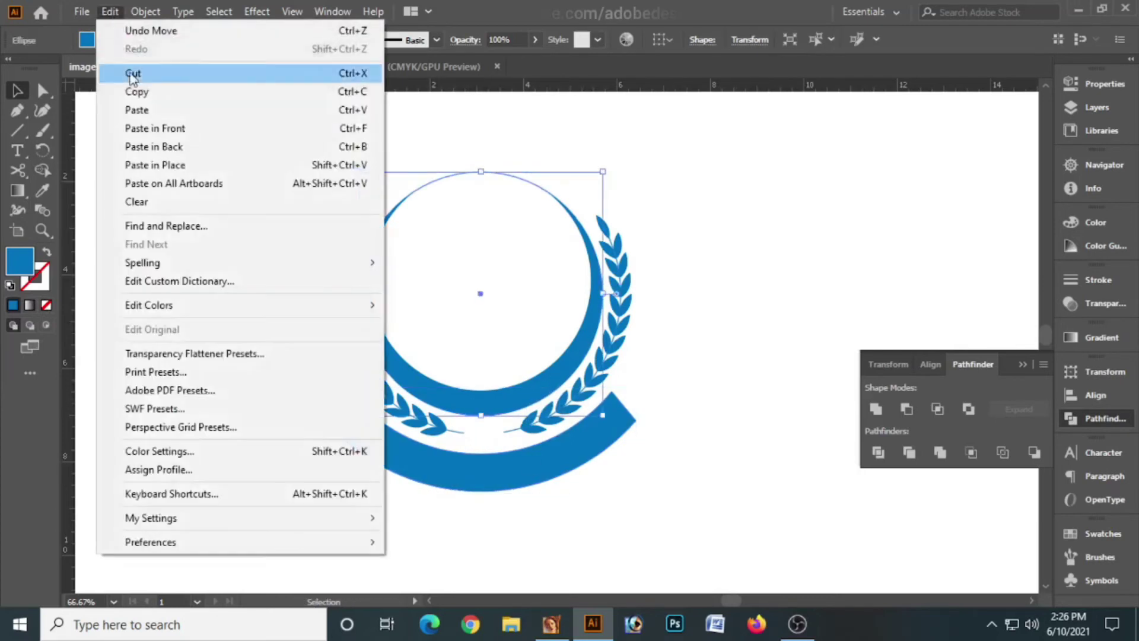
left_click(138, 93)
left_click(111, 12)
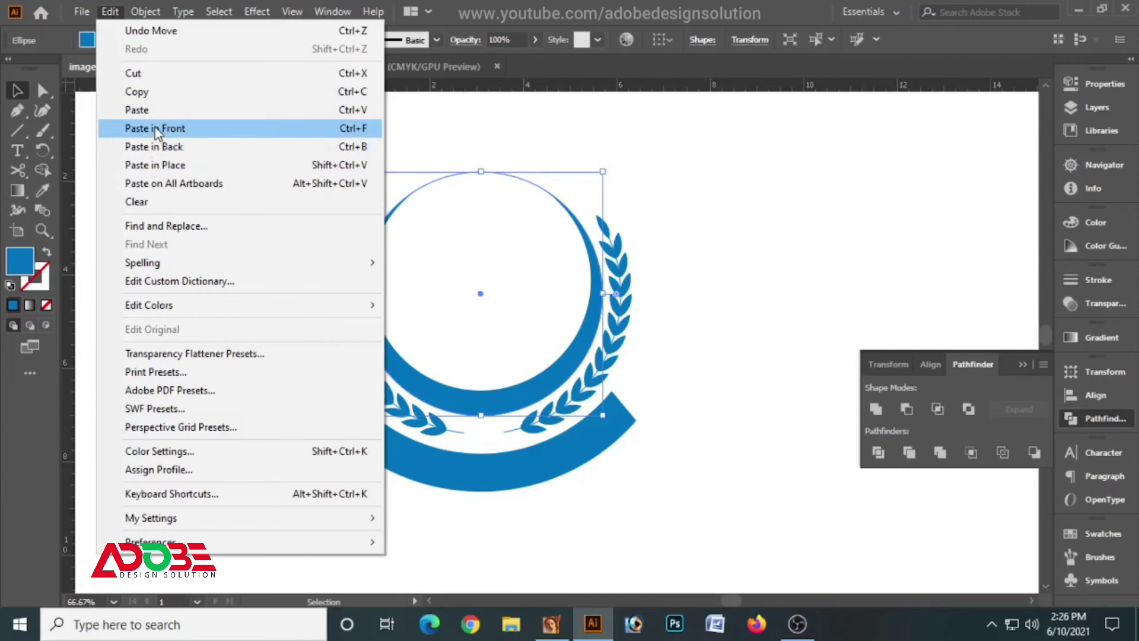
left_click(177, 130)
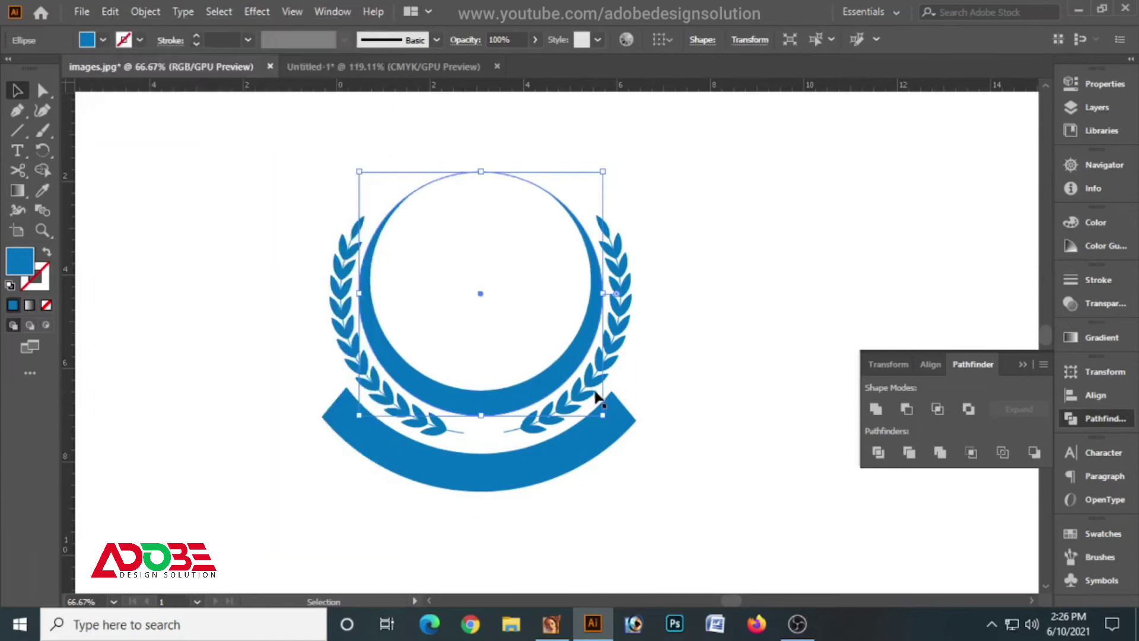
left_click_drag(606, 416, 681, 475)
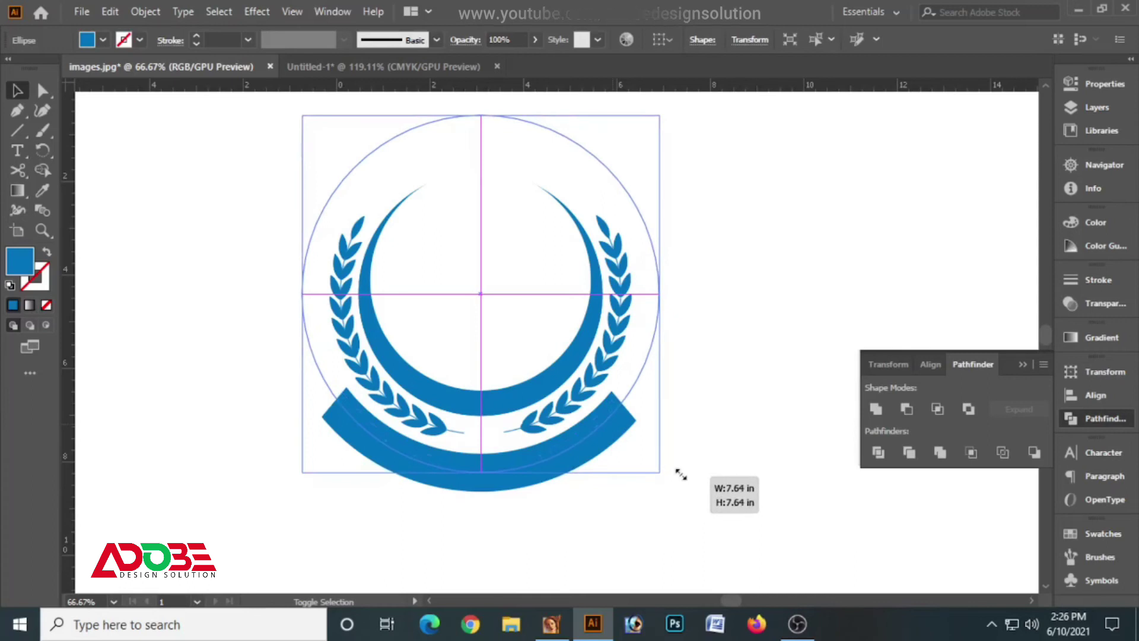
left_click_drag(681, 475, 679, 470)
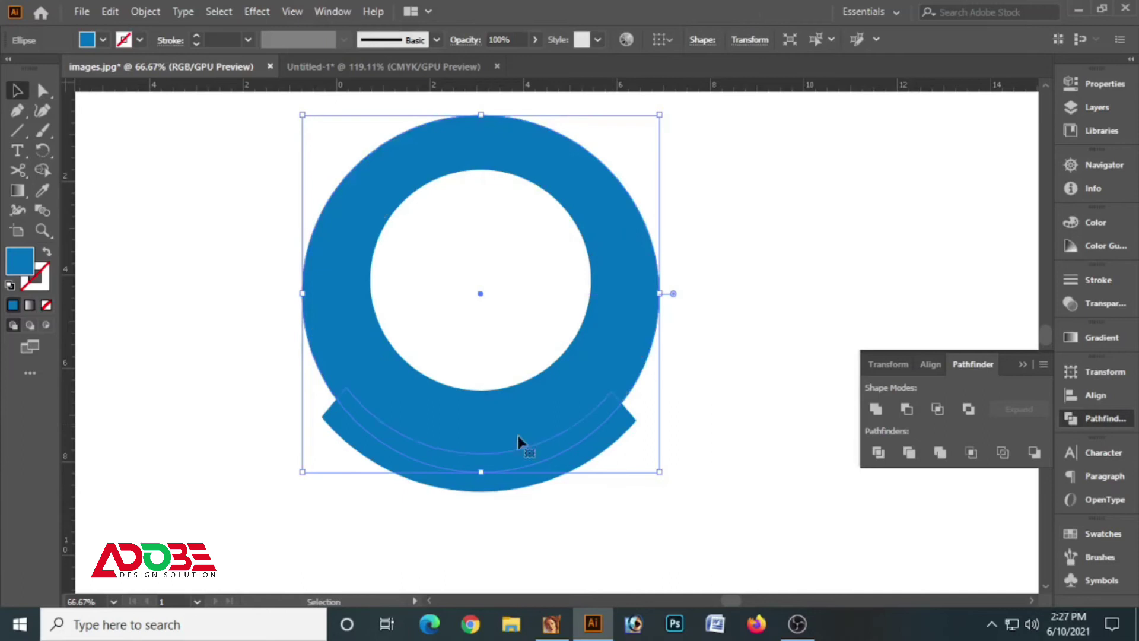
left_click(47, 253)
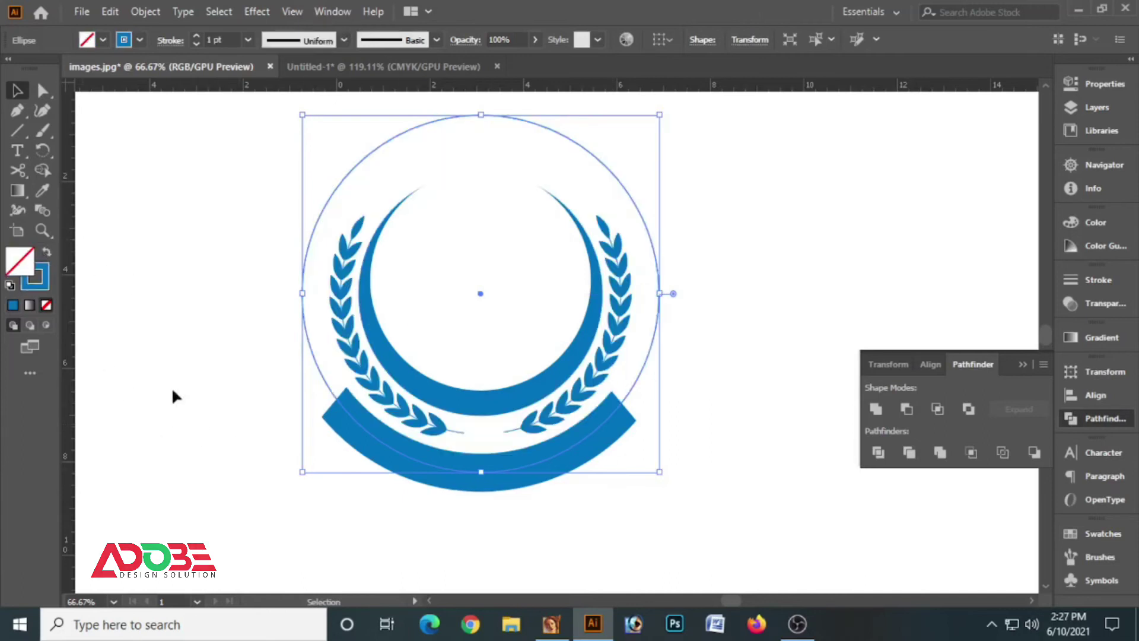
- Cut the outer circle with the Scissors at two points over the banner and delete its upper part, keeping the lower arc
left_click(18, 170)
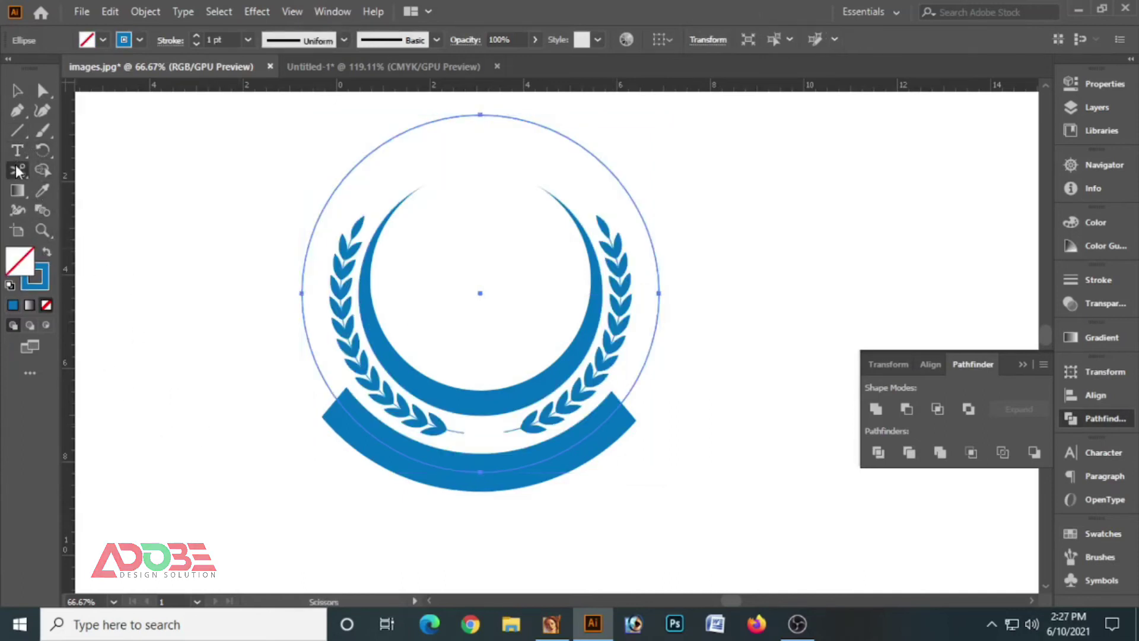
left_click(359, 424)
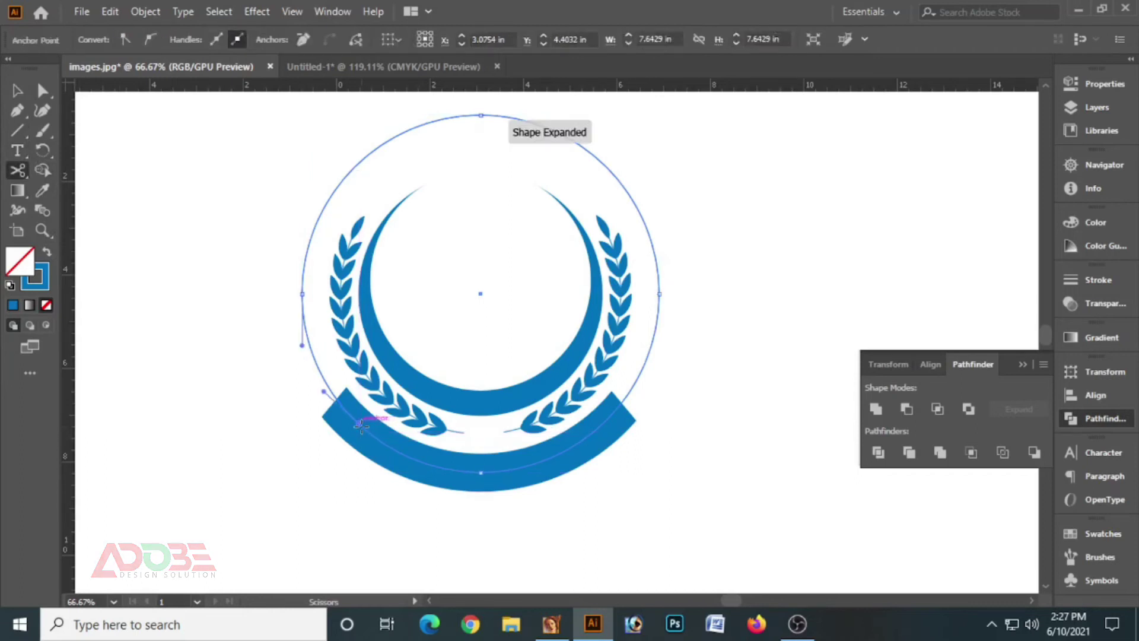
left_click(597, 427)
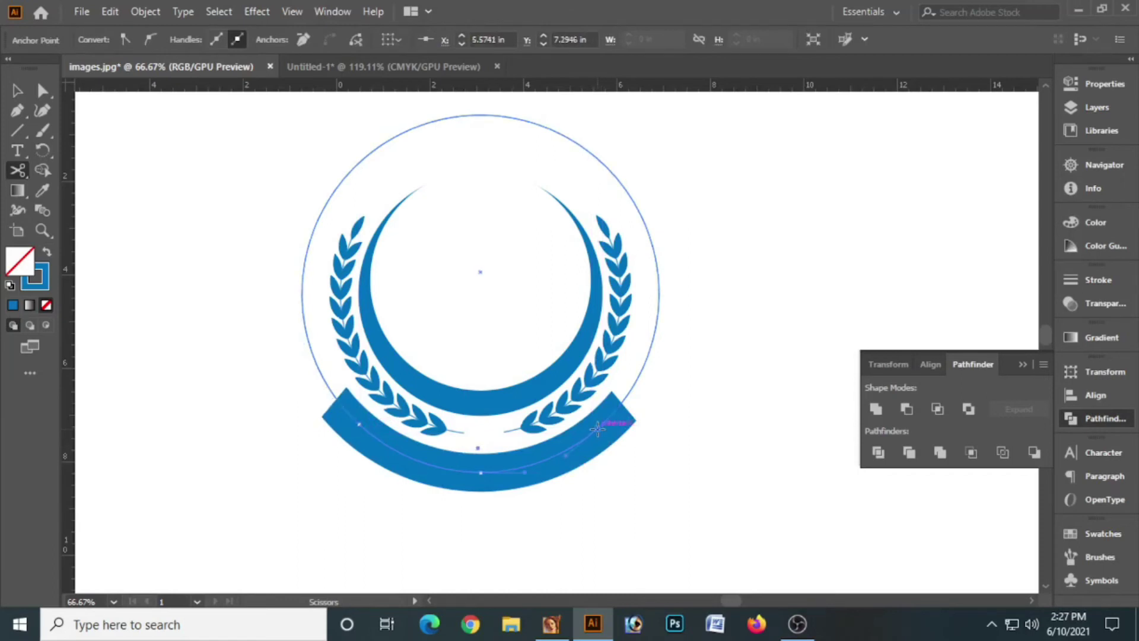
left_click(17, 90)
left_click(383, 145)
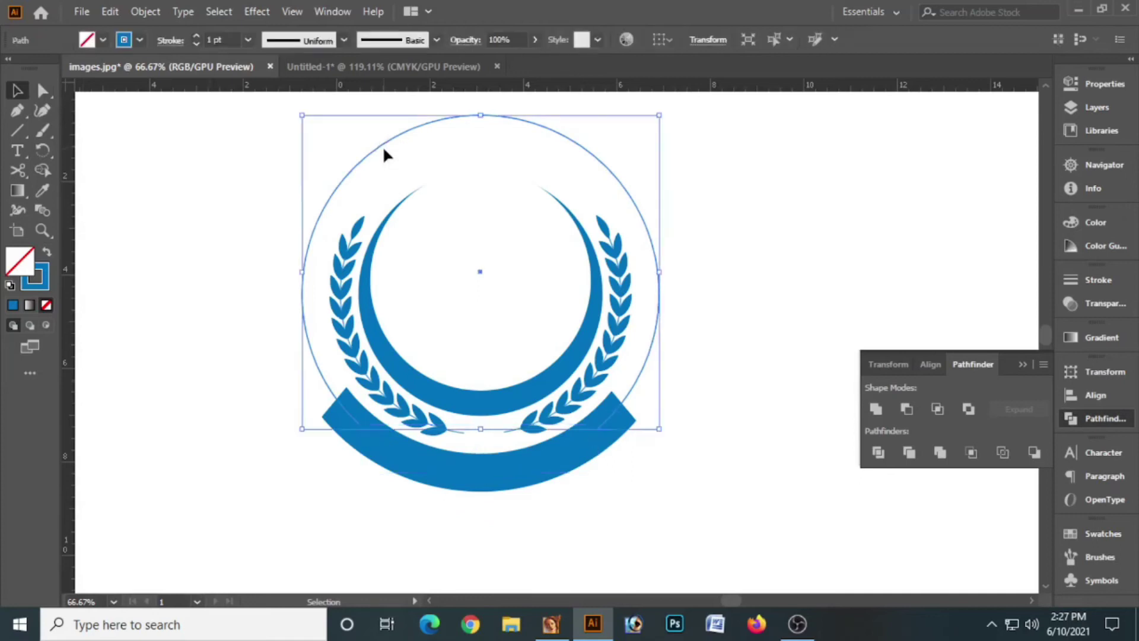
key("Delete")
- Select the thin arc inside the blue banner in Outline view, give it a white stroke, and return to Preview
left_click(417, 458)
key("a")
key("ctrl+y")
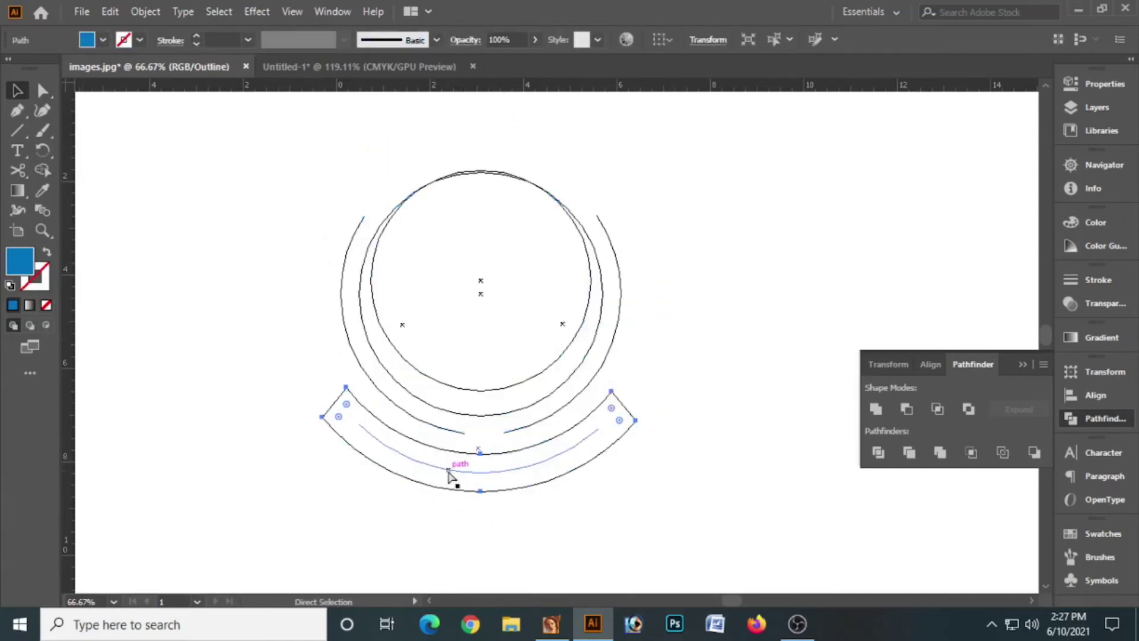
key("ctrl+y")
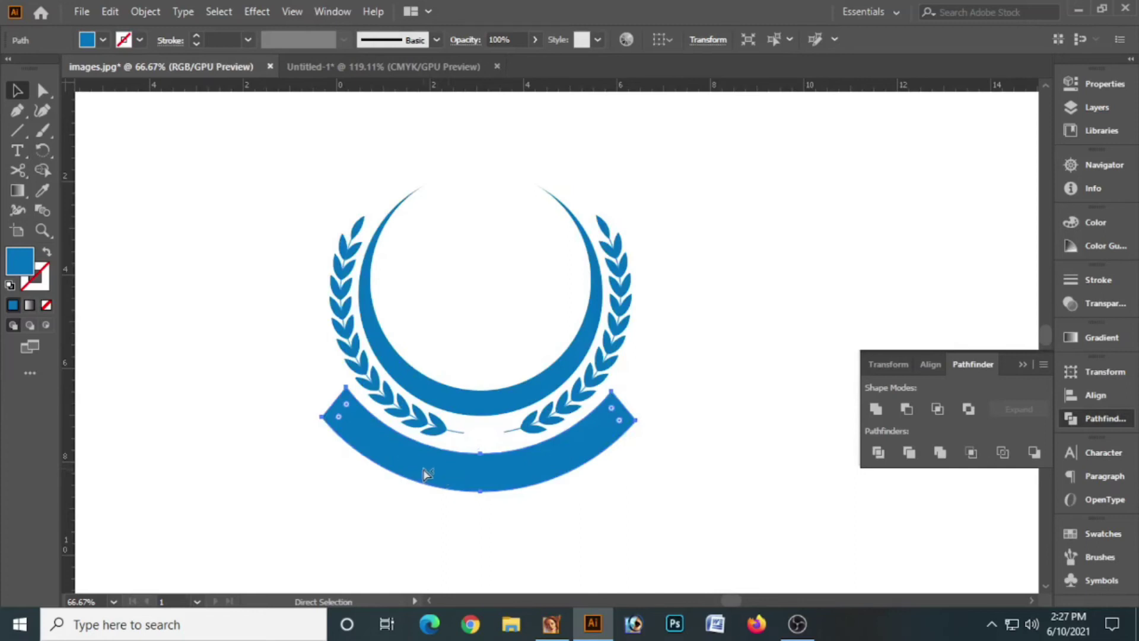
key("ctrl+y")
left_click(447, 472)
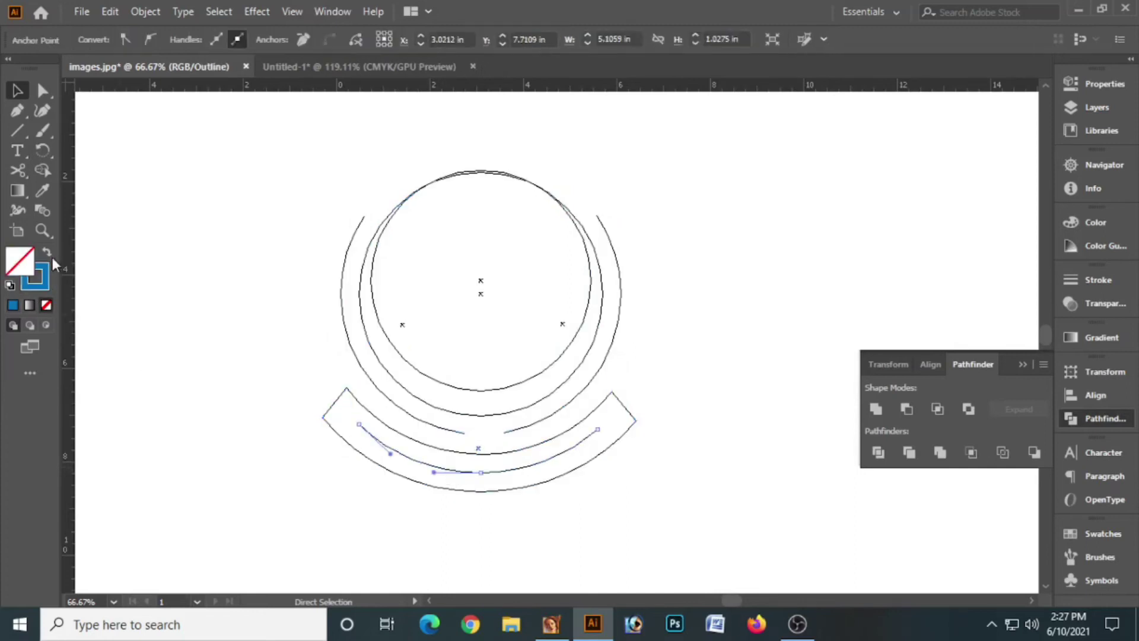
left_click(48, 278)
left_click_drag(920, 265, 893, 264)
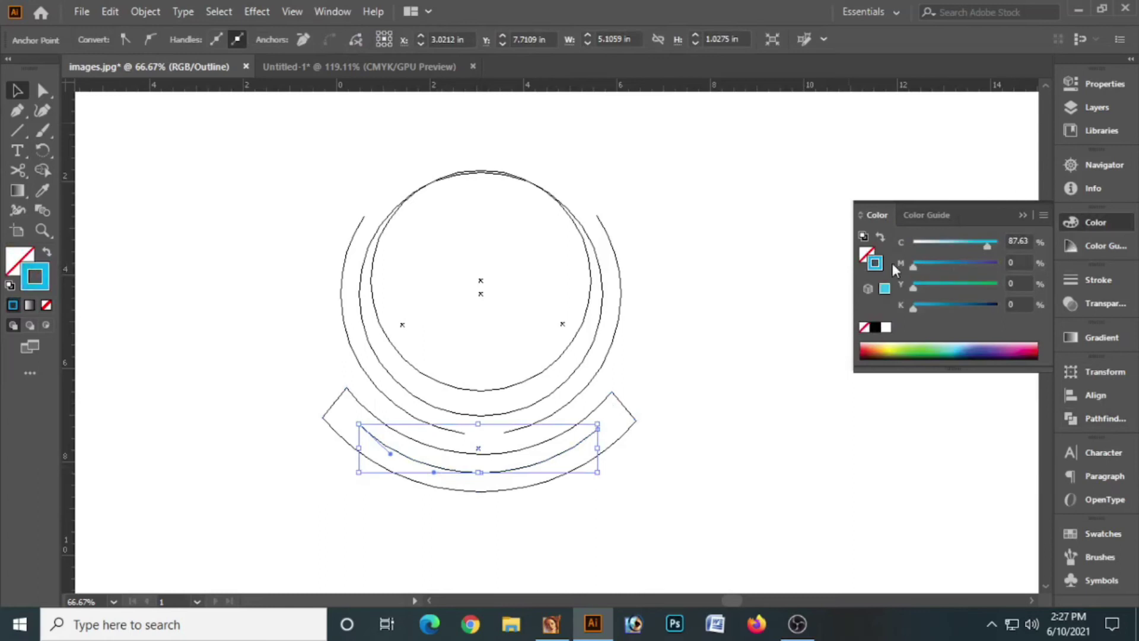
left_click(793, 247)
key("ctrl+y")
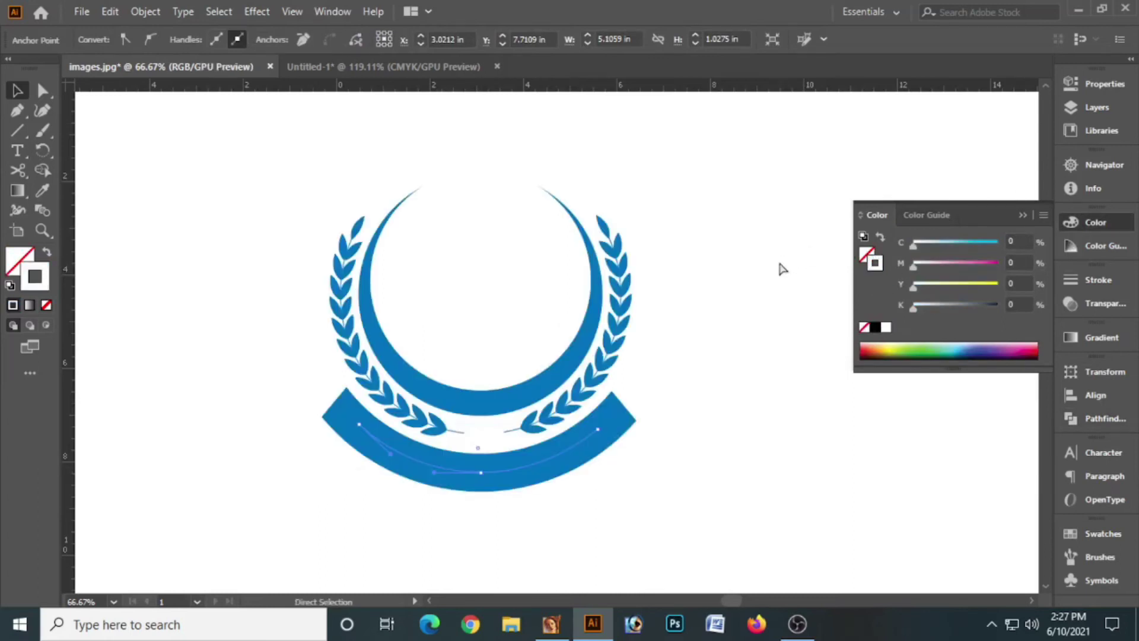
left_click(515, 476)
left_click(691, 461)
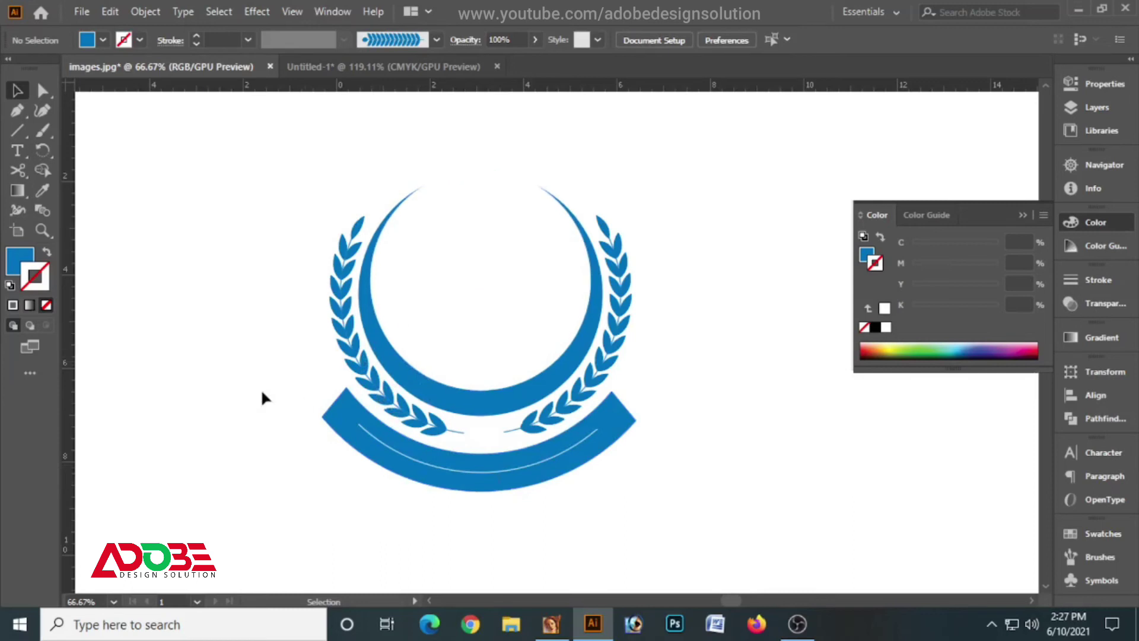
- Add the text "জামির তলী দুরুসুন্নাহ আলিম মাদ্রাসা" in SutonnyMJ Bold, enlarge it to about 47.89 pt, and place it above the crescent
right_click(17, 149)
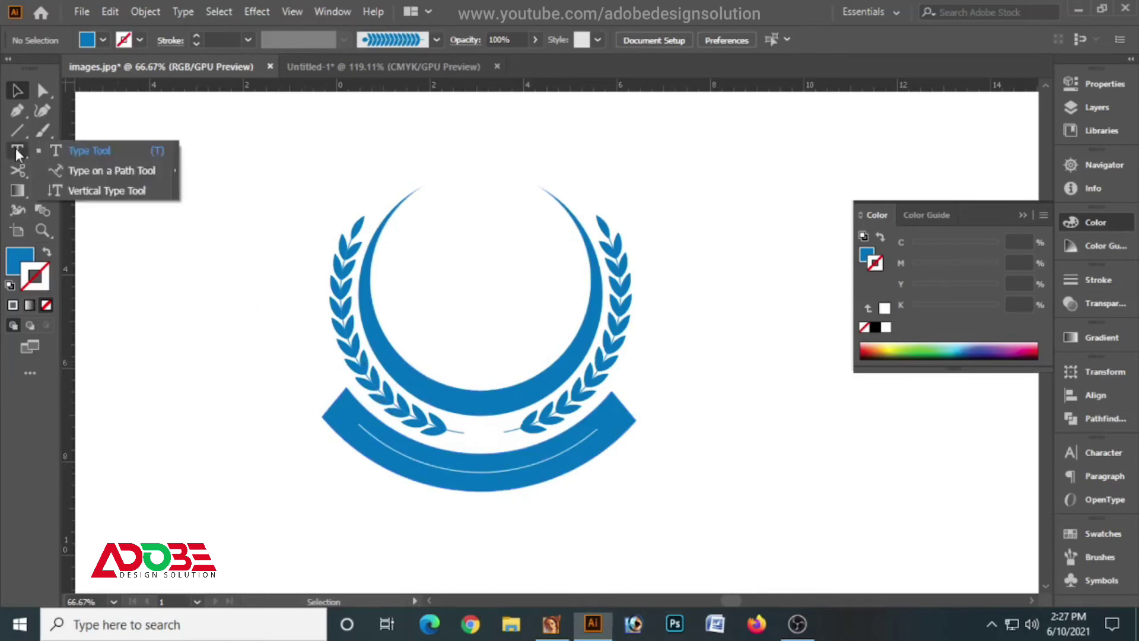
left_click(81, 153)
left_click(211, 148)
type("আমিন পূর্ব")
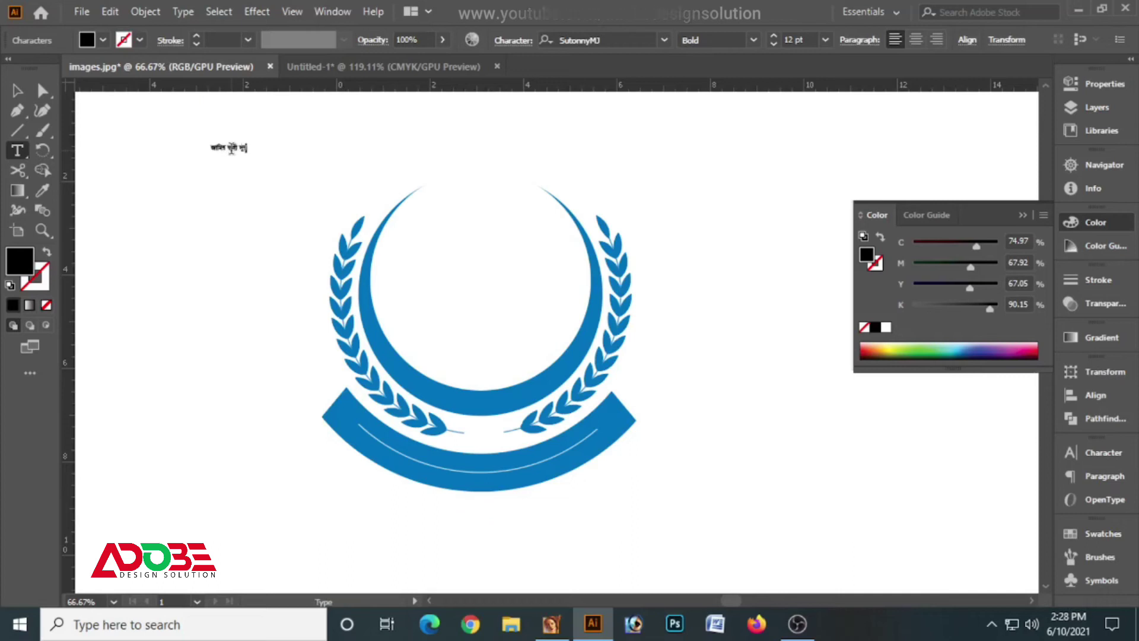
type("রুলুল্লু আমিন মার্")
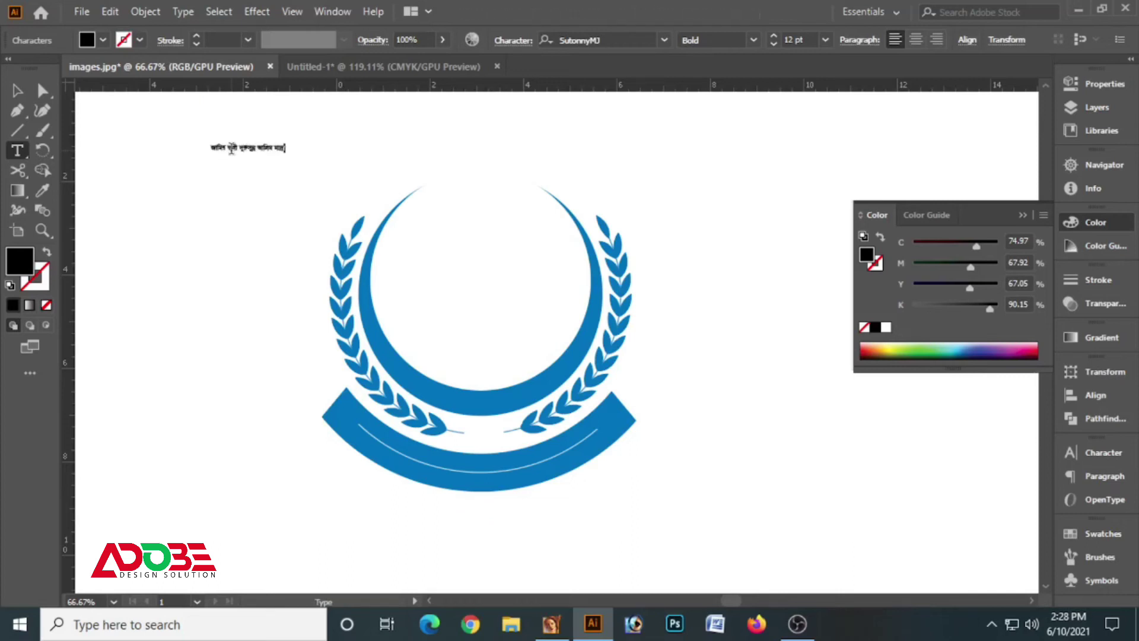
key("Escape")
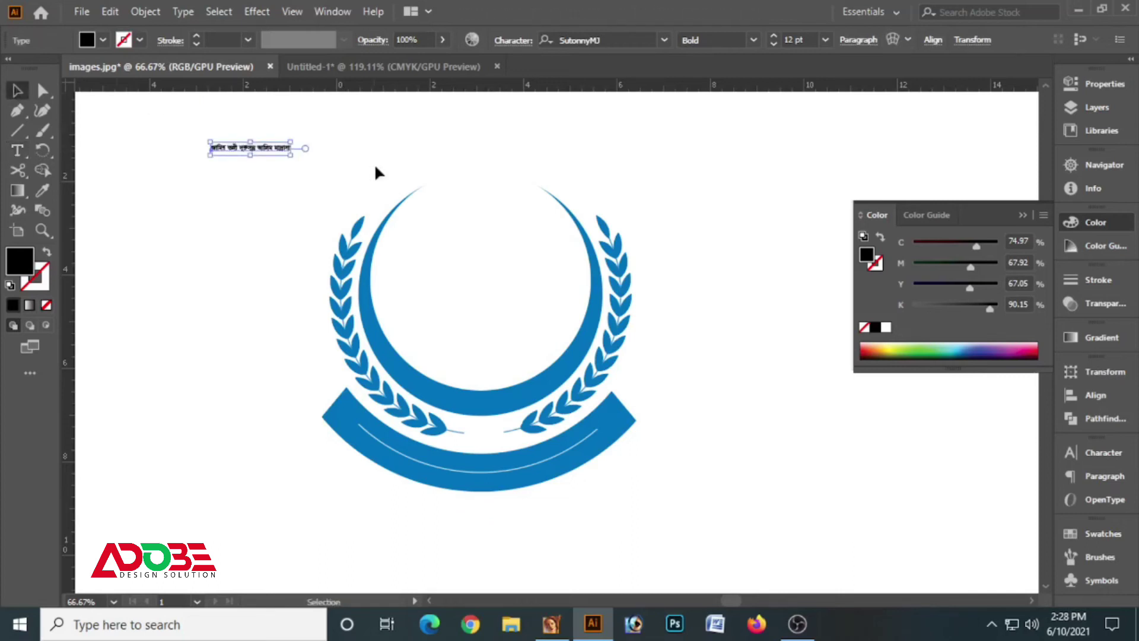
left_click_drag(290, 156, 412, 198)
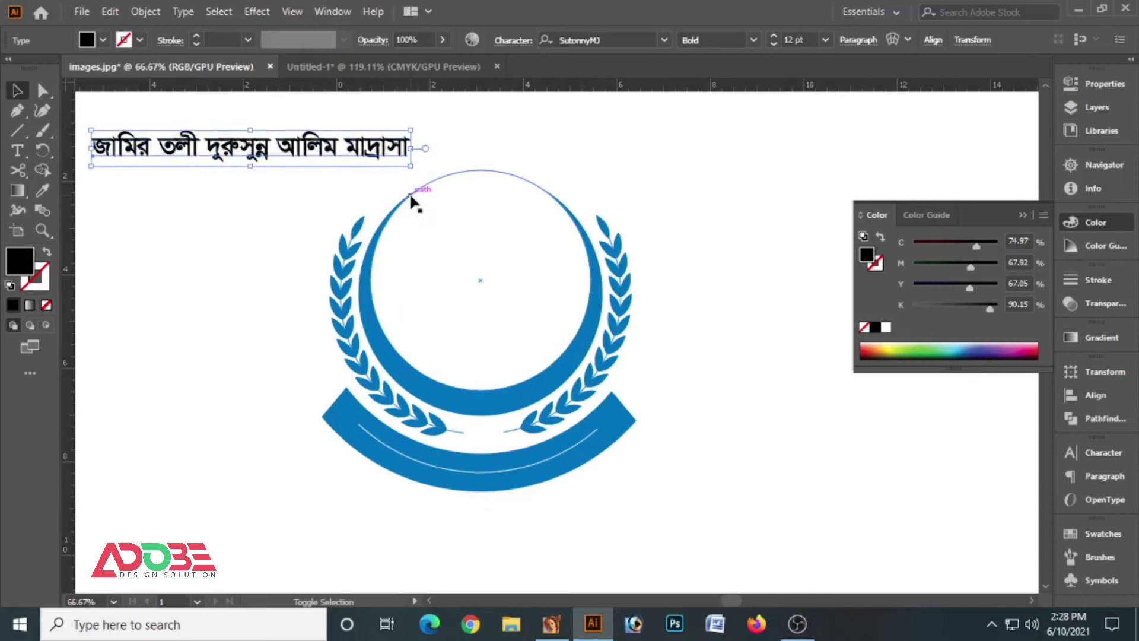
left_click_drag(321, 152, 561, 156)
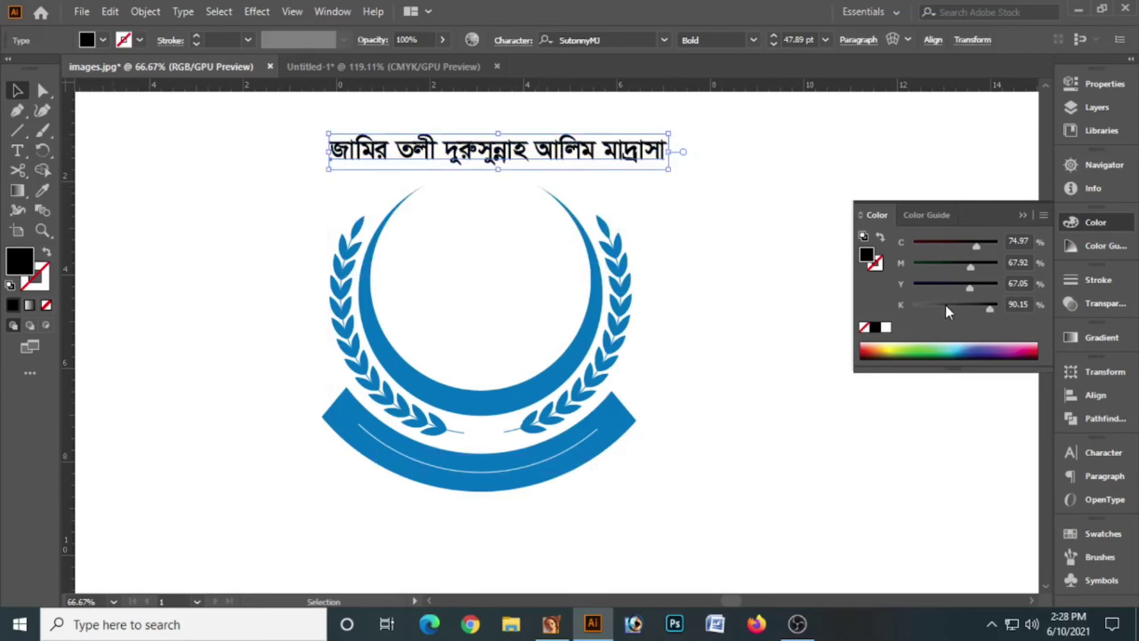
- Set the fill of the Bengali text to white and convert the text to outlines
left_click_drag(946, 310, 911, 309)
left_click(866, 288)
left_click_drag(961, 261, 913, 244)
key("ctrl+shift+a")
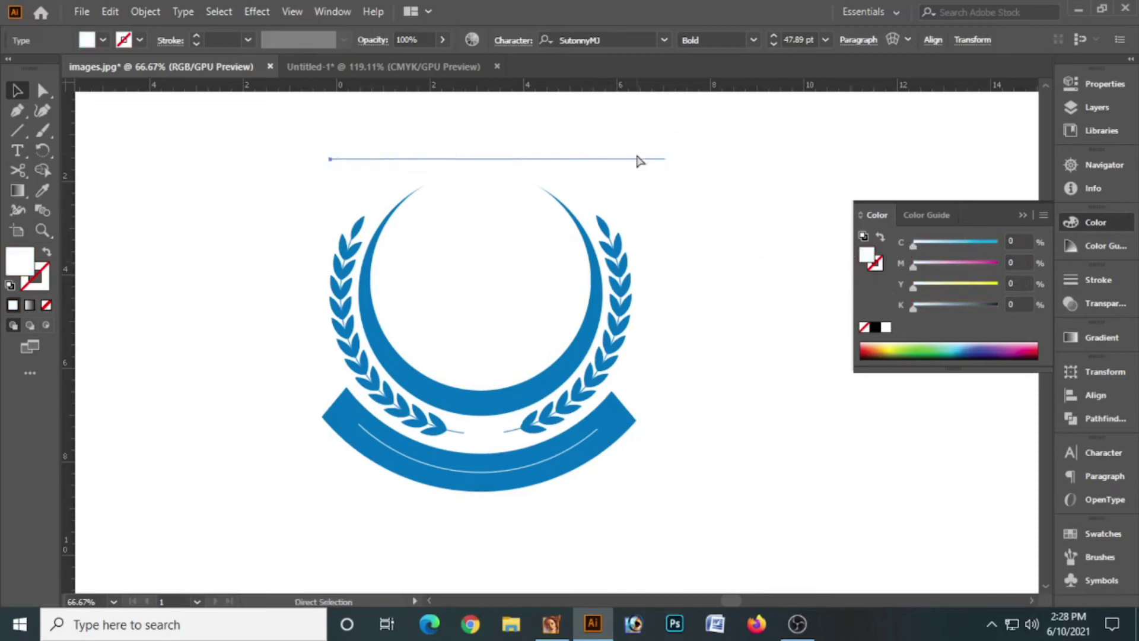
key("ctrl+shift+o")
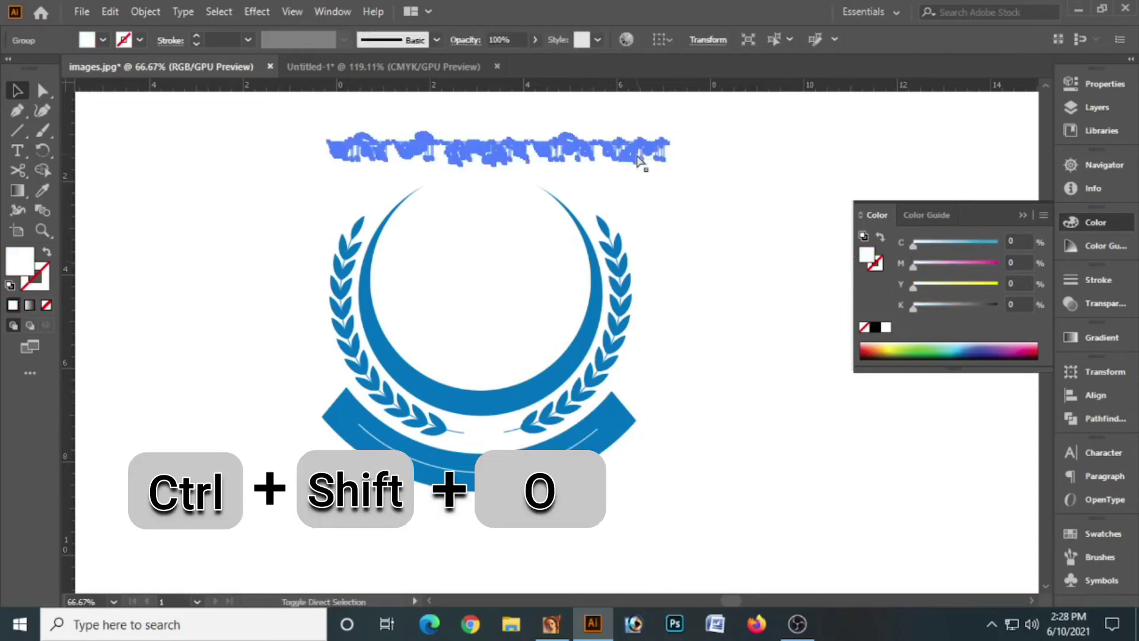
- Create a new Art Brush from the outlined white text, keeping the default brush options
left_click(1089, 556)
mouse_move(513, 142)
left_mouse_down()
mouse_move(895, 469)
mouse_move(935, 533)
left_mouse_up()
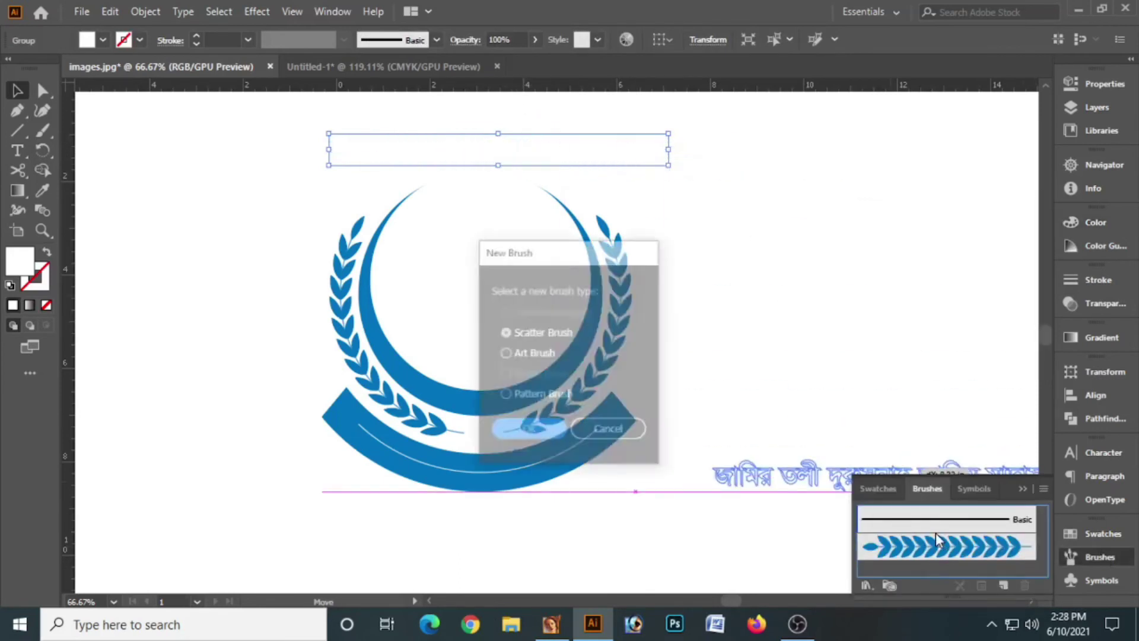
left_click(509, 352)
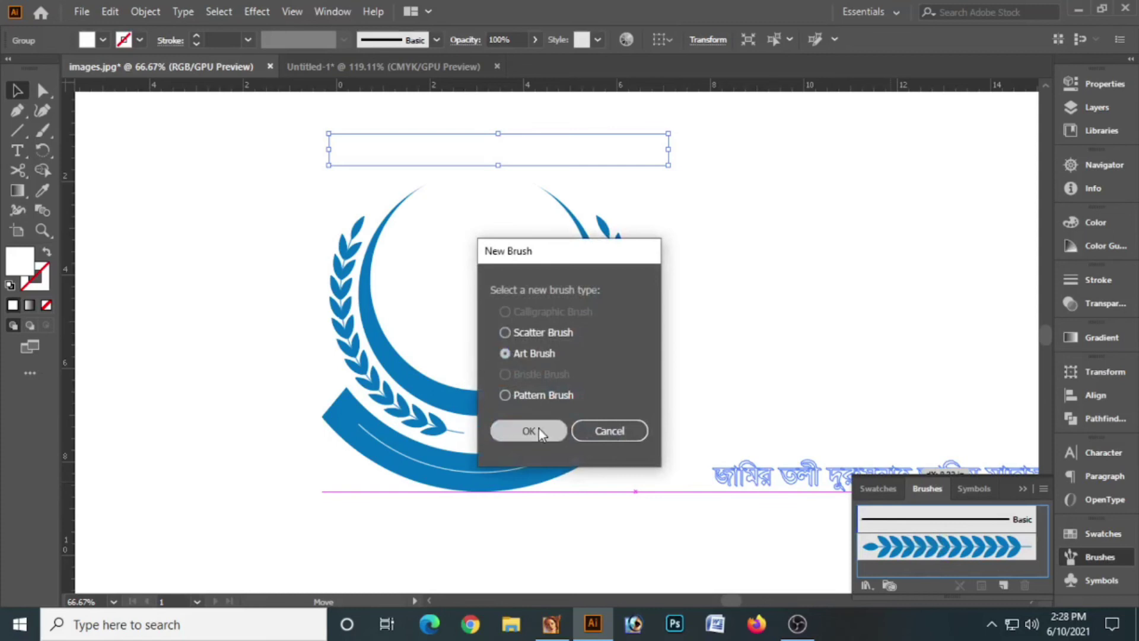
left_click(539, 430)
left_click(693, 531)
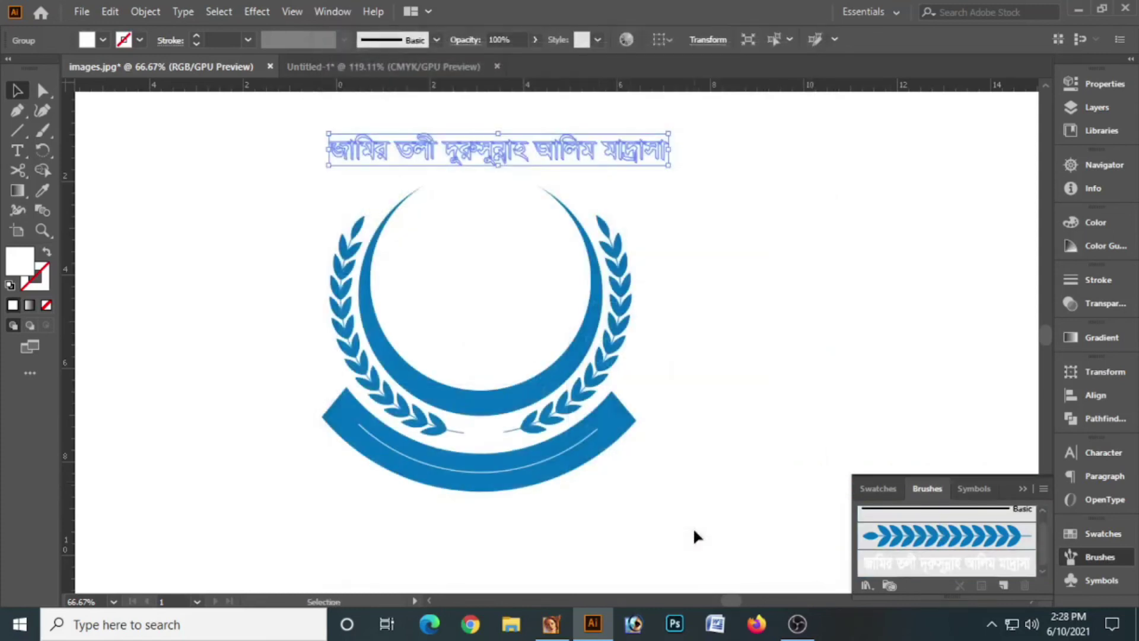
- Apply the text brush to the arc in the banner, flip the stroke along and across, and deselect it
left_click(558, 456)
left_click(902, 564)
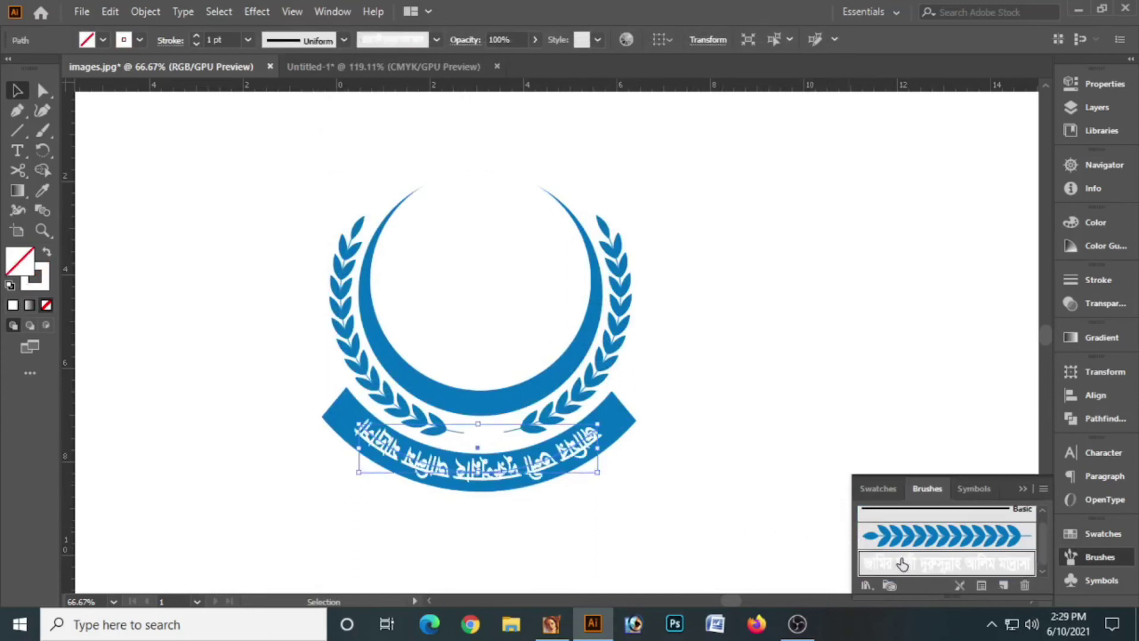
left_click(982, 585)
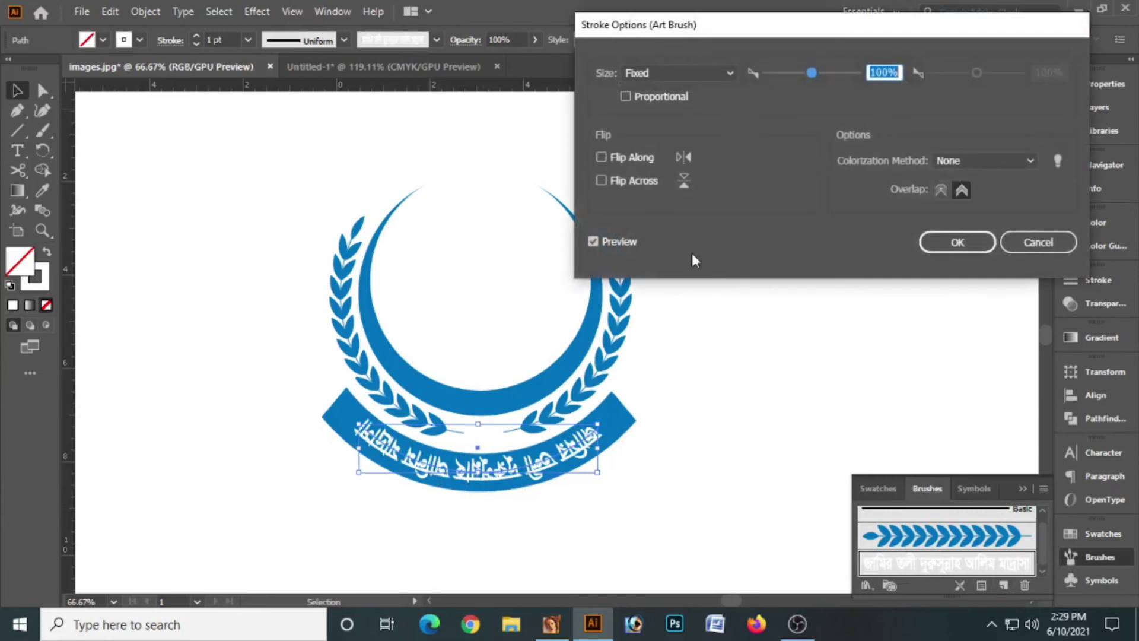
left_click(602, 158)
left_click(601, 180)
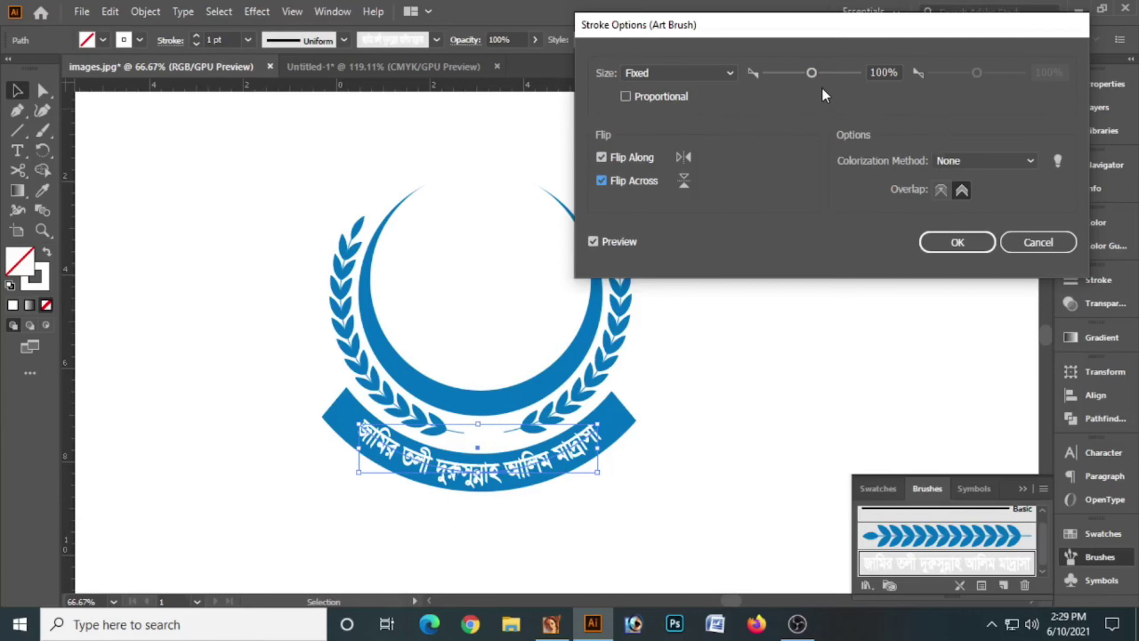
left_click(950, 243)
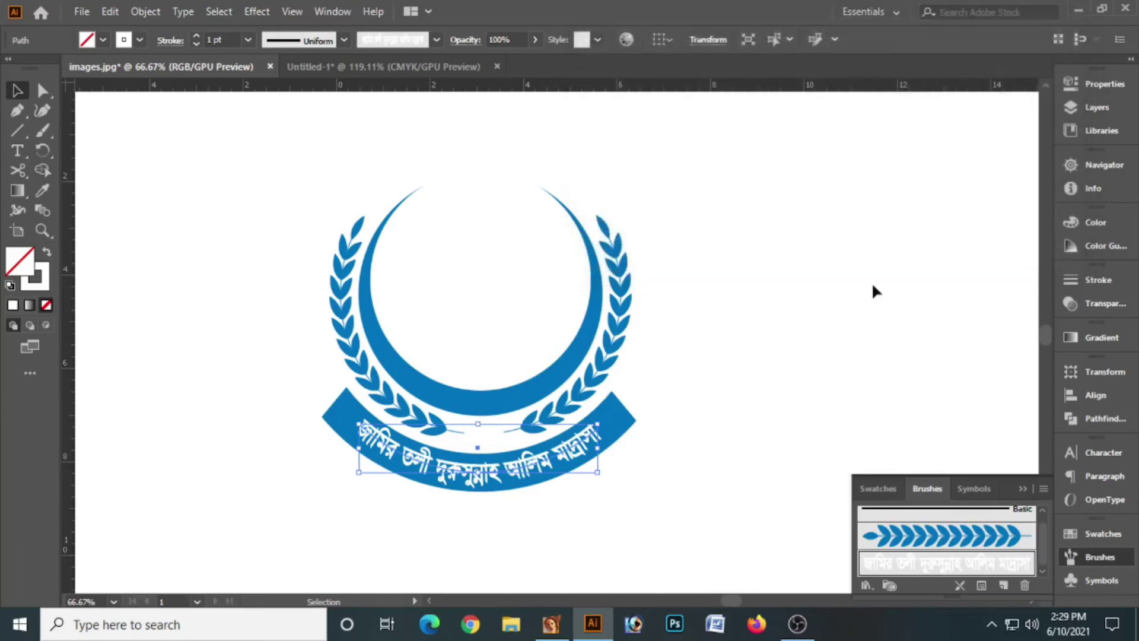
left_click(764, 340)
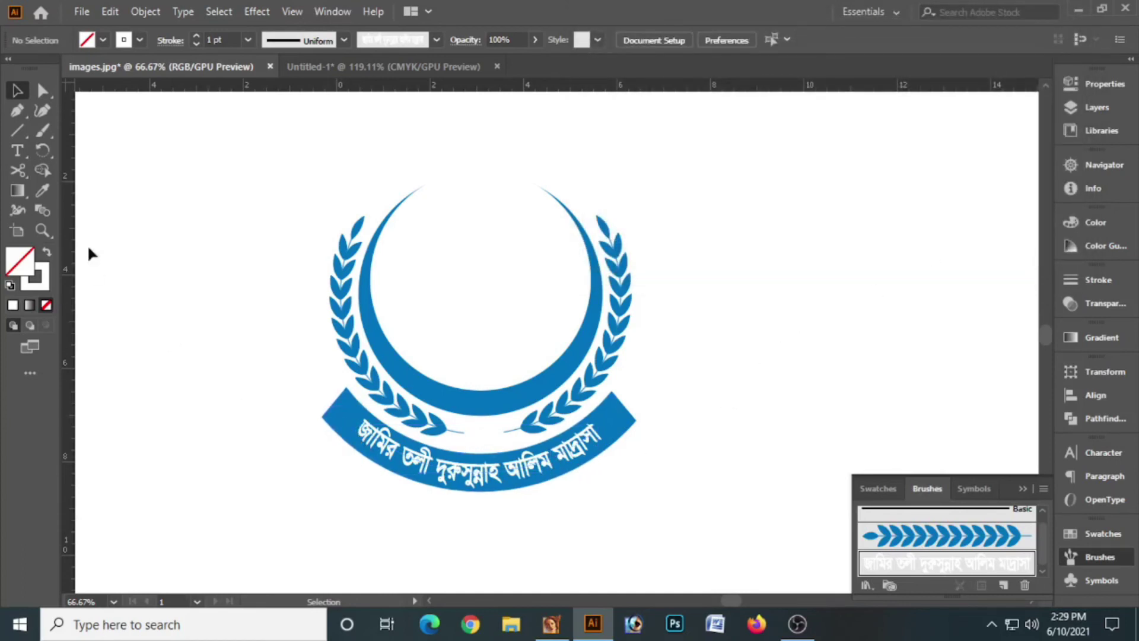
- Draw a closed triangle about 0.63 in wide on the banner's left end with the Pen, and give it a white fill without a stroke
left_click(12, 112)
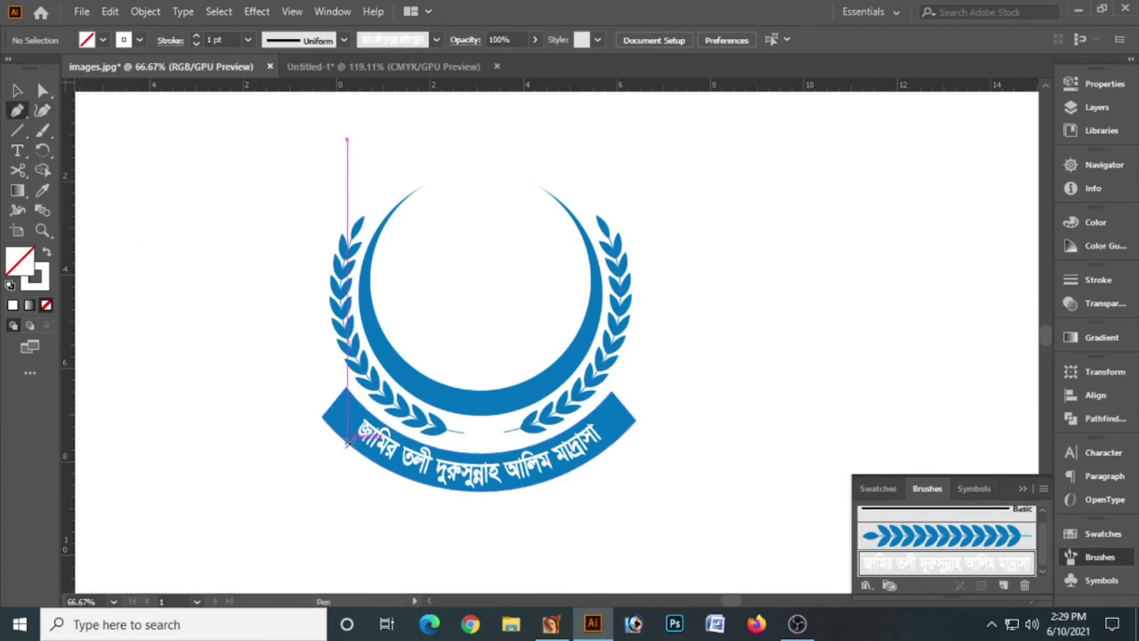
left_click(322, 417)
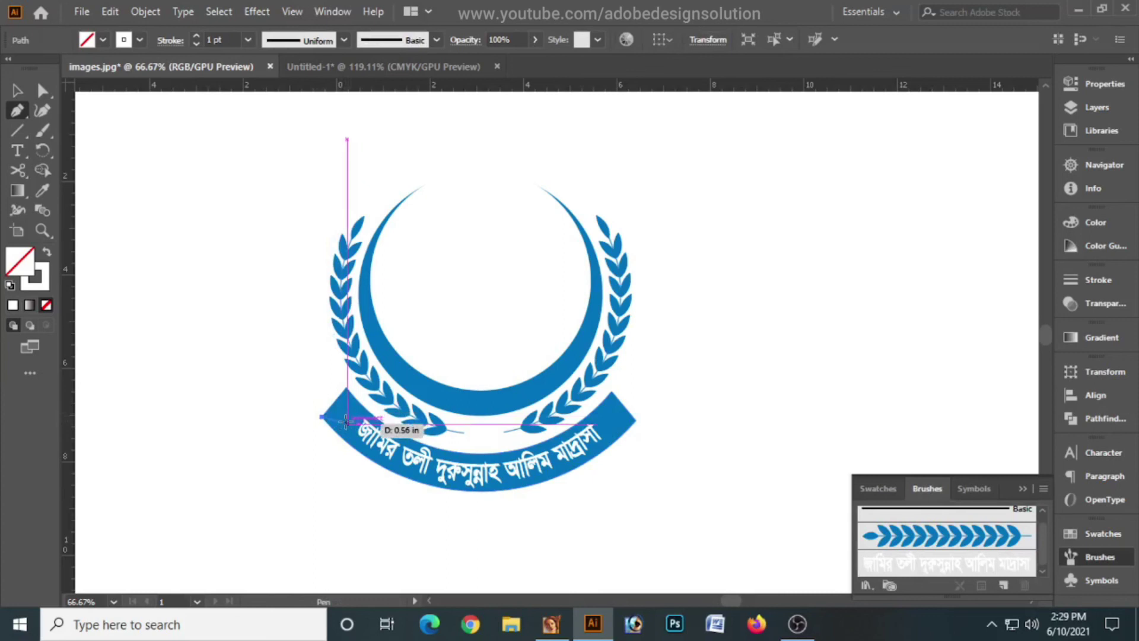
left_click(347, 424)
key("ctrl+z")
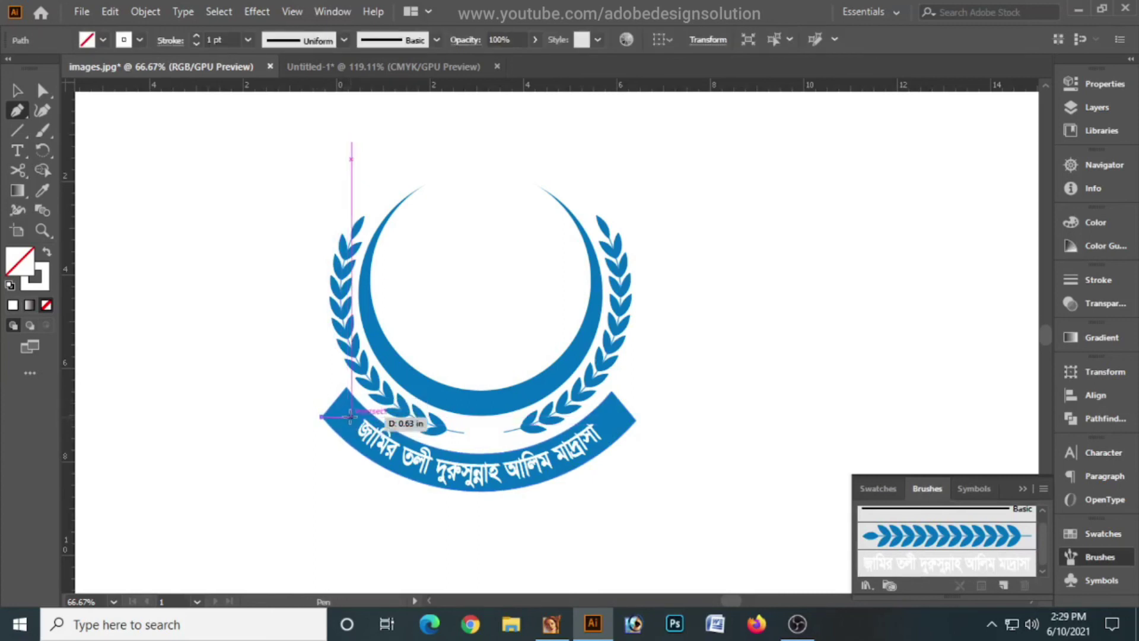
left_click(350, 417)
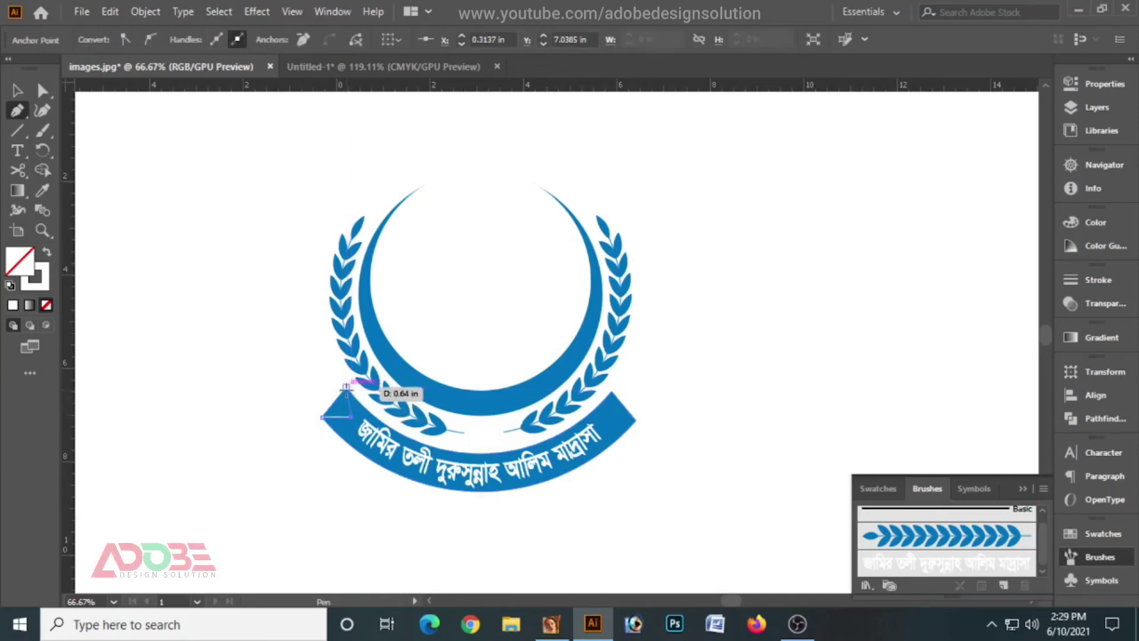
left_click(346, 389)
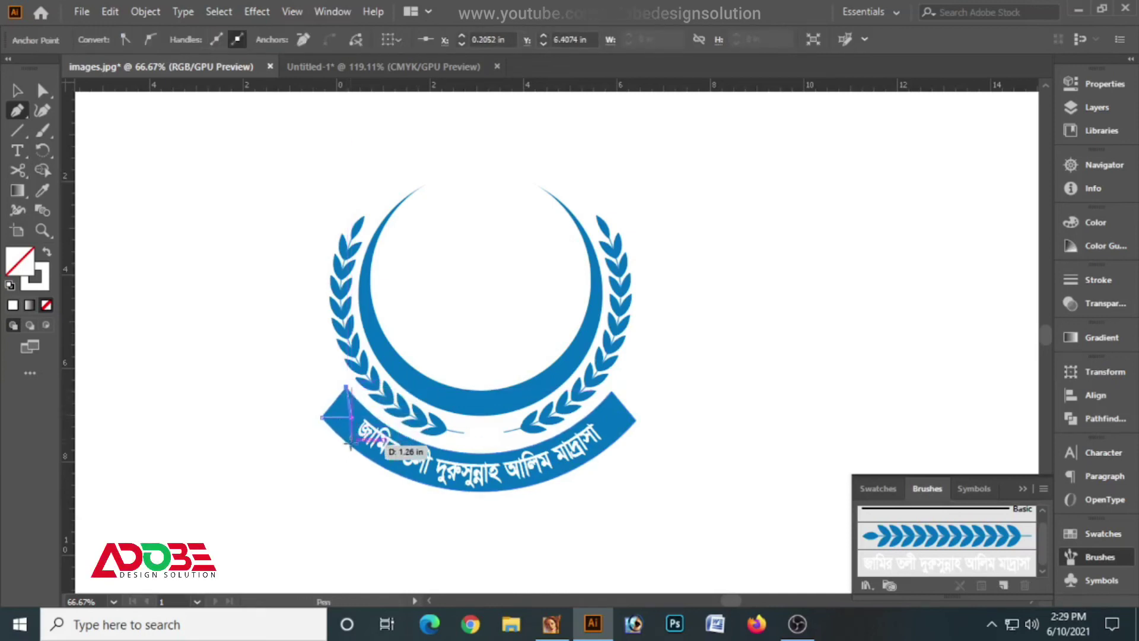
left_click(321, 416)
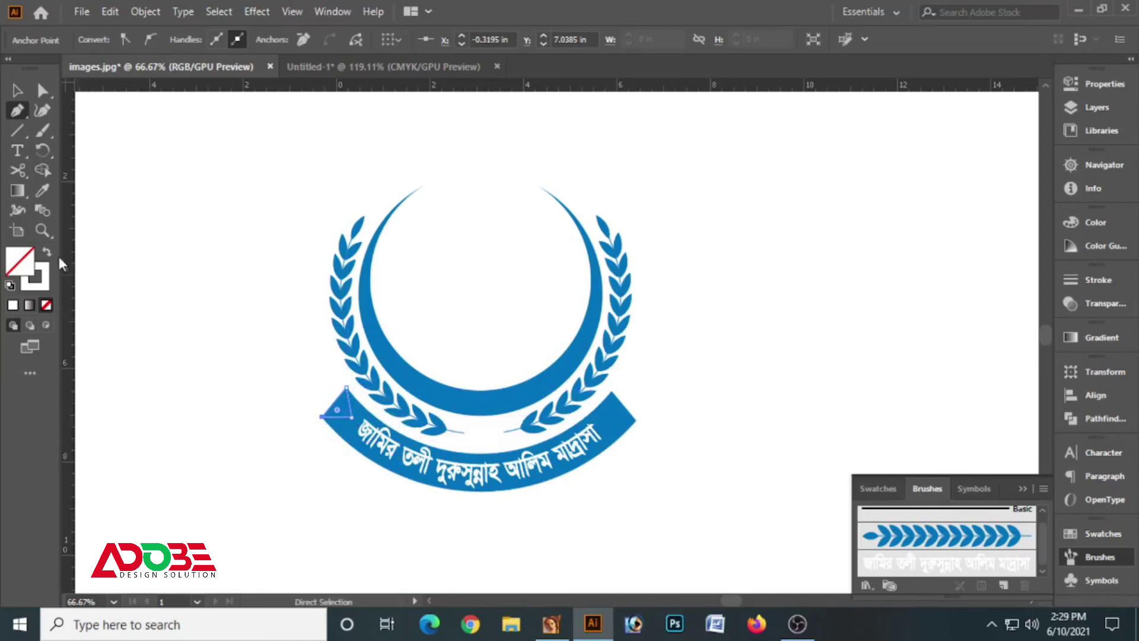
left_click(48, 253)
left_click(17, 90)
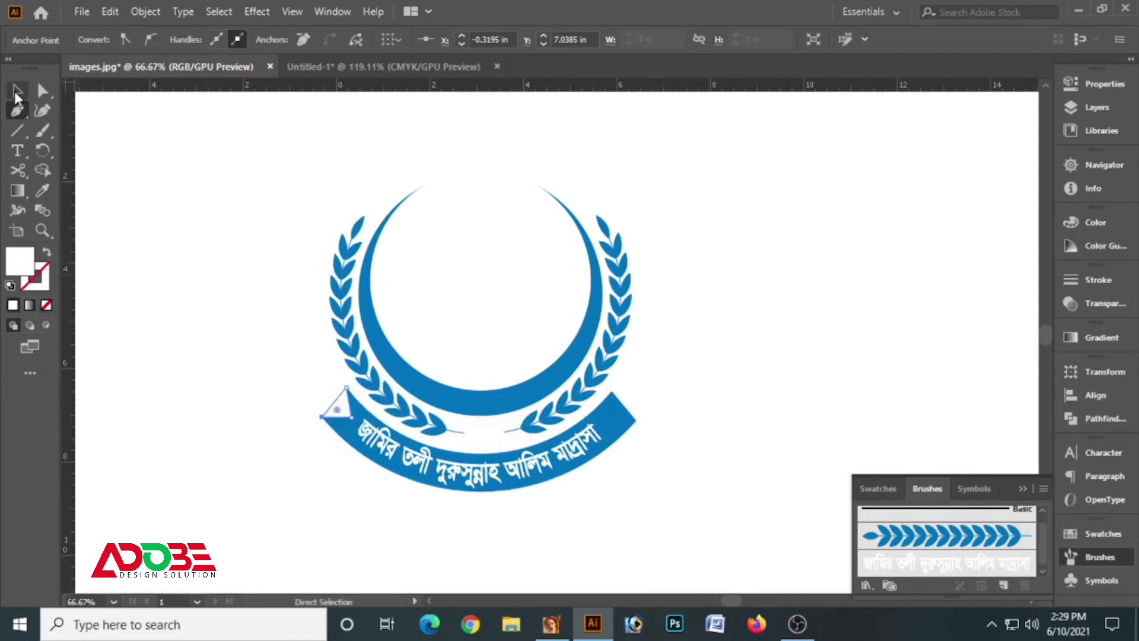
left_click(151, 266)
- Change the fill of the white triangle on the banner's left end to cyan with C 100%, then deselect it
left_click(338, 402)
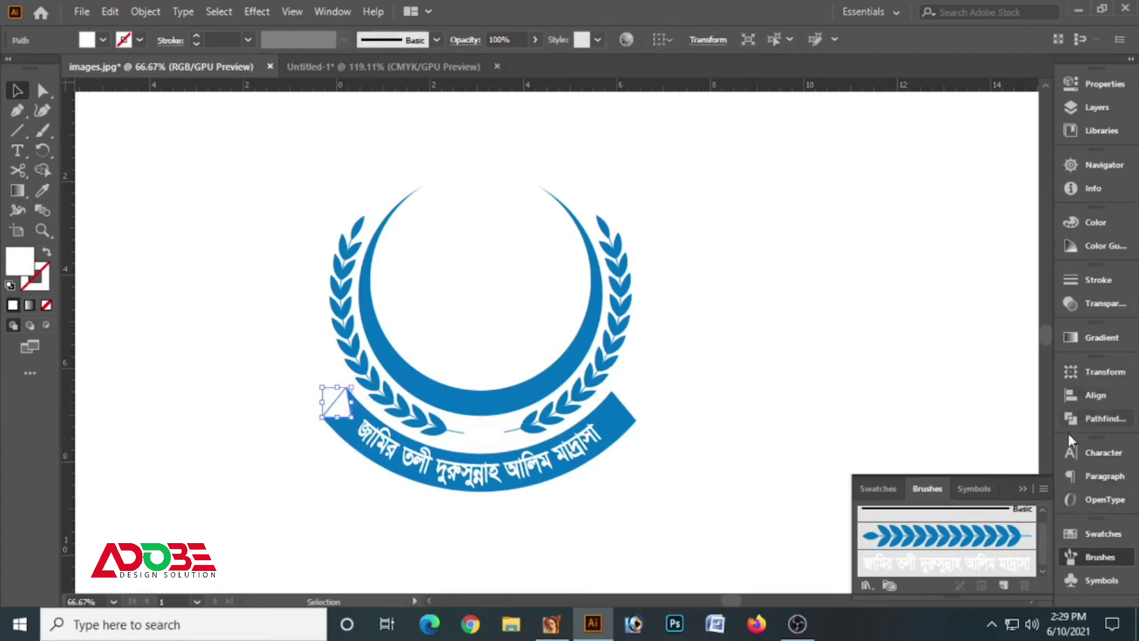
left_click(1095, 223)
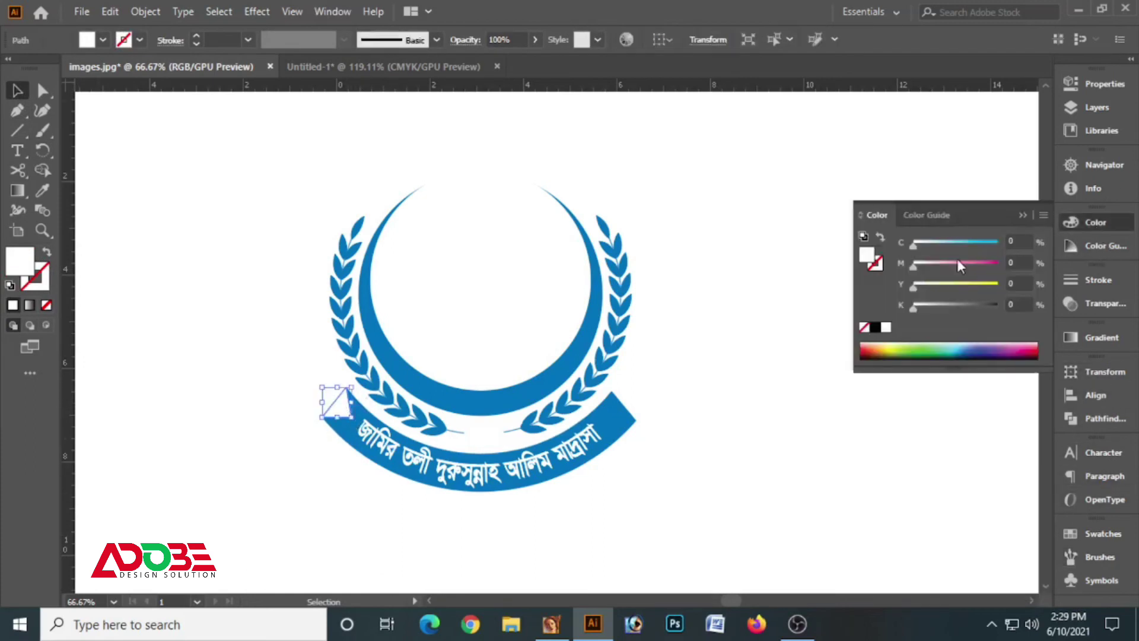
left_click_drag(946, 244, 1000, 244)
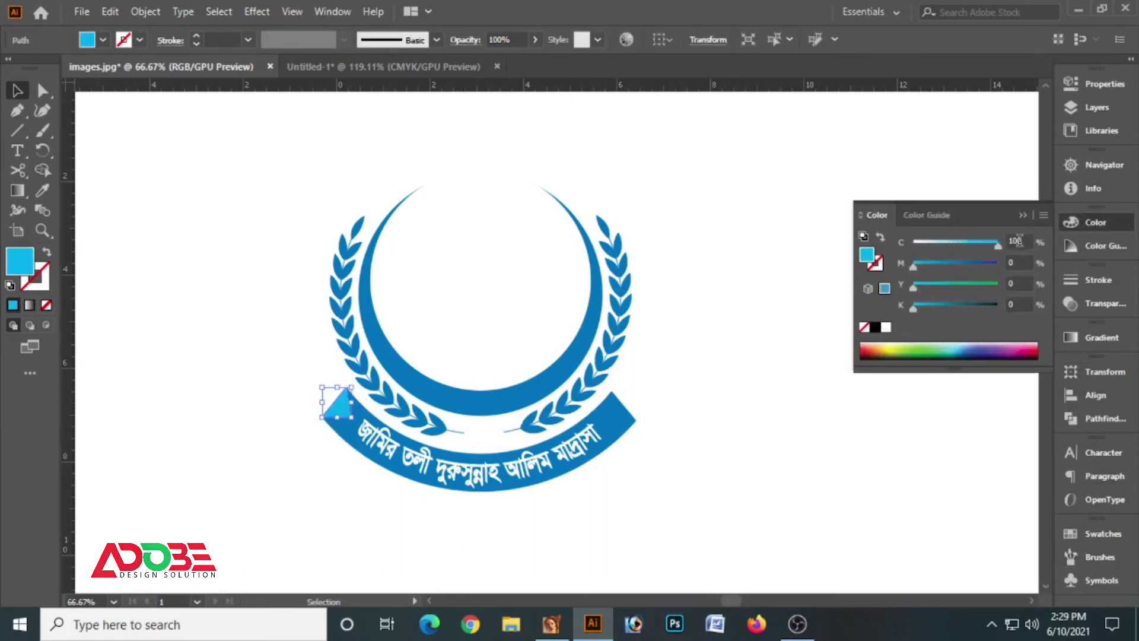
left_click(401, 554)
- Create a mirrored copy of the banner's left-end triangle with Reflect about the vertical axis
left_click(344, 403)
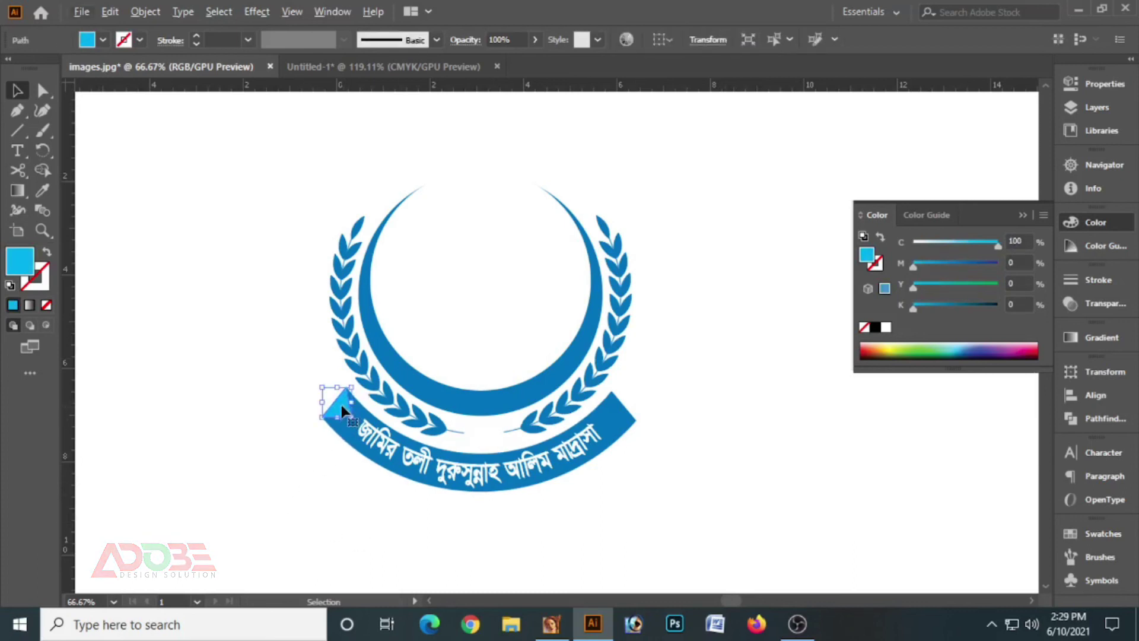
right_click(342, 405)
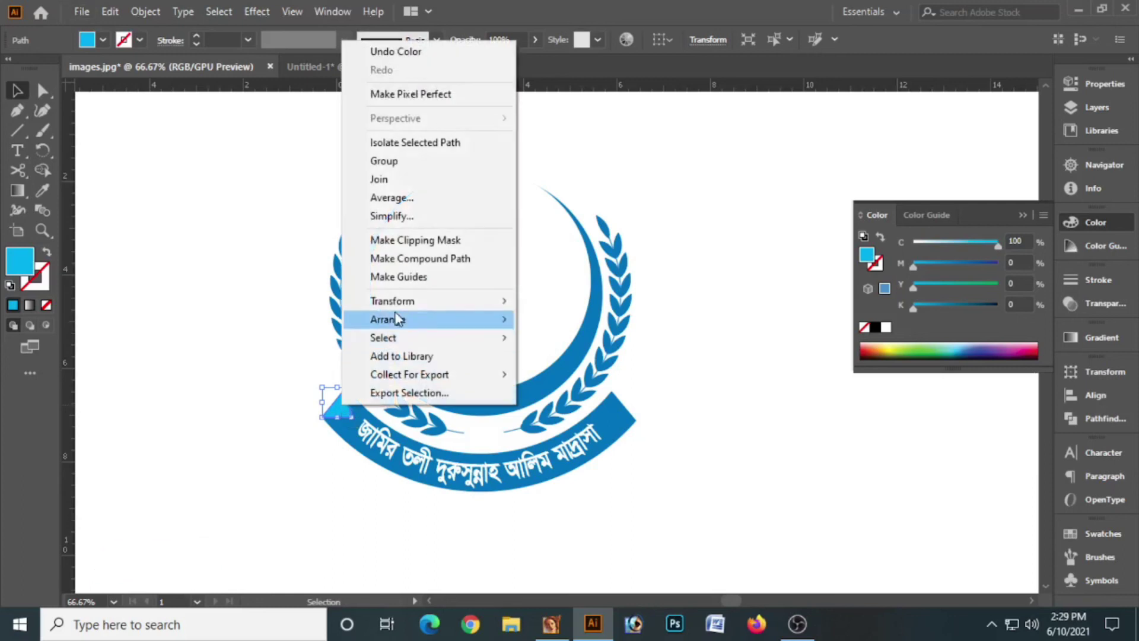
mouse_move(391, 301)
left_click(561, 374)
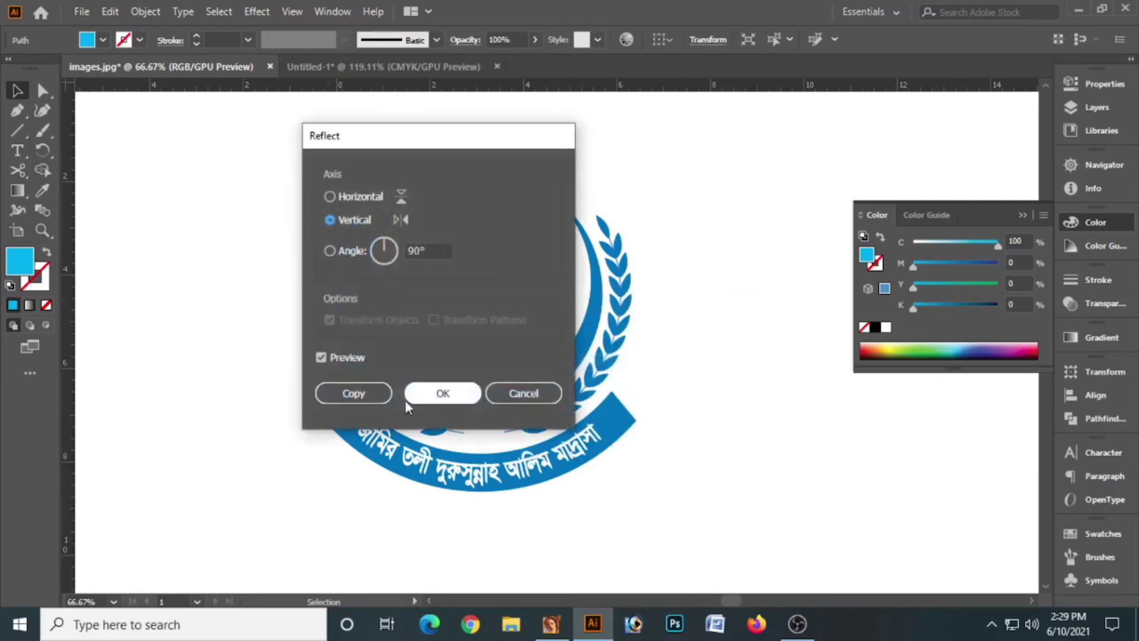
left_click(357, 390)
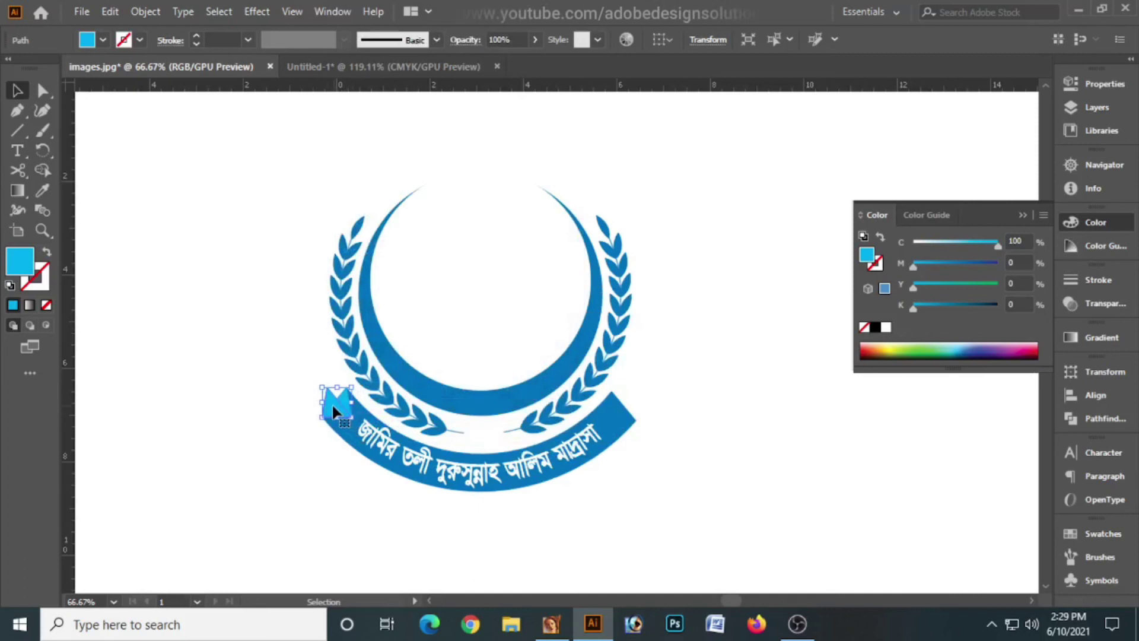
- Move the mirrored triangle onto the banner's right end, nudge it down to fit the corner, and deselect it
left_click_drag(337, 401, 615, 414)
key("Down")
key("Down")
key("Down")
key("Down")
key("Down")
key("Down")
key("Down")
key("Down")
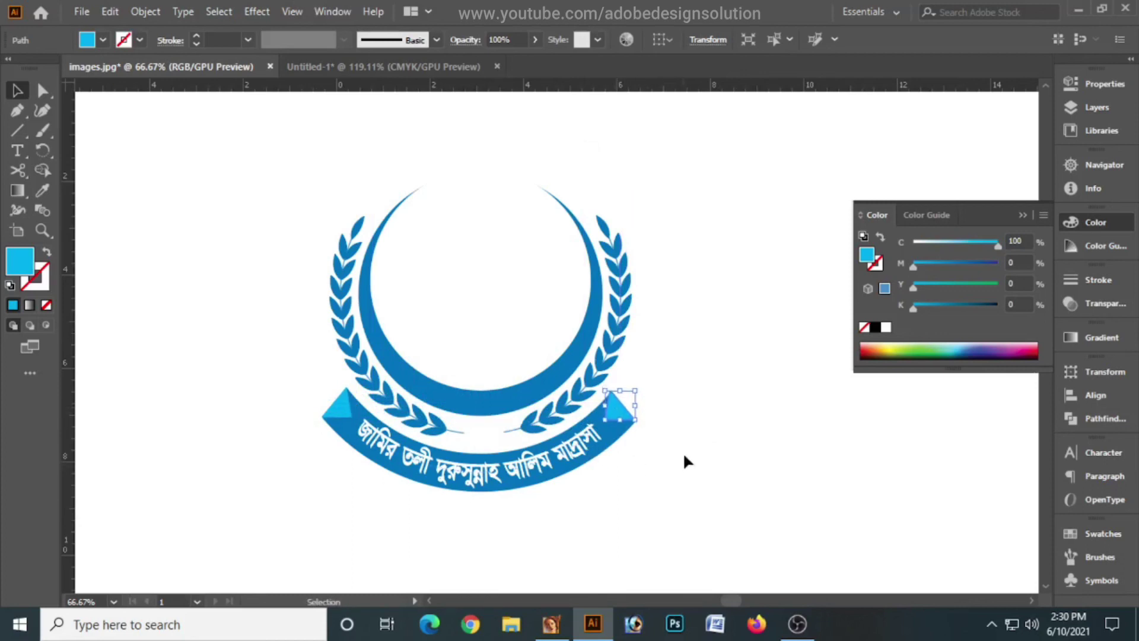
left_click(690, 448)
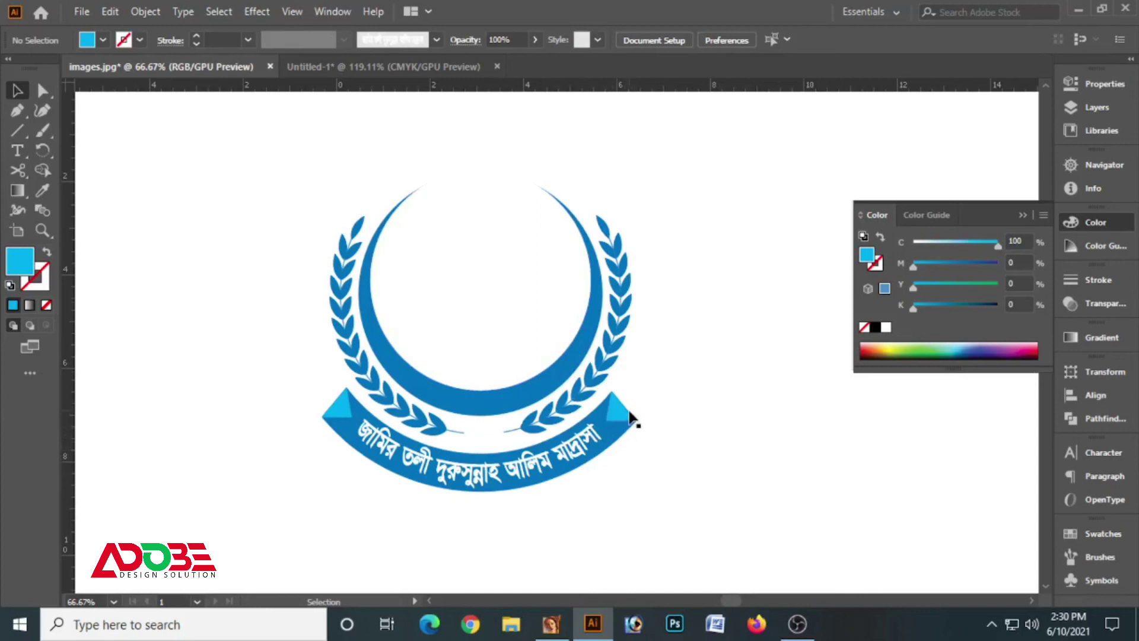
- Set the curved banner's fill to red with C 0%, M 100%, Y 100%, K 0%
left_click(621, 442)
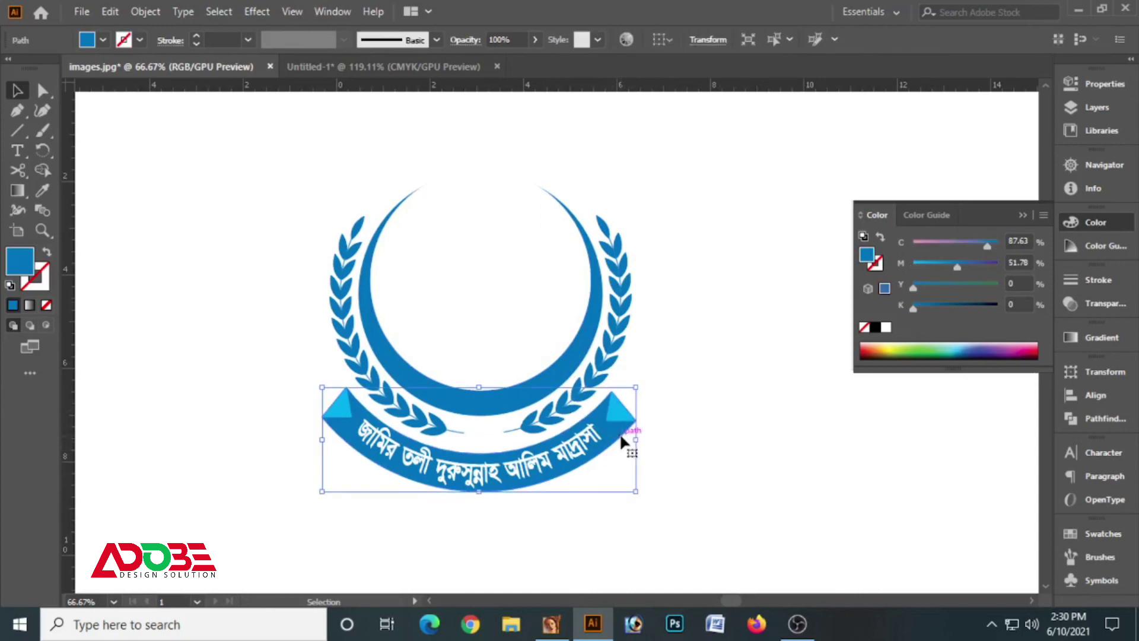
left_click_drag(943, 265, 894, 238)
left_click_drag(934, 270, 1062, 302)
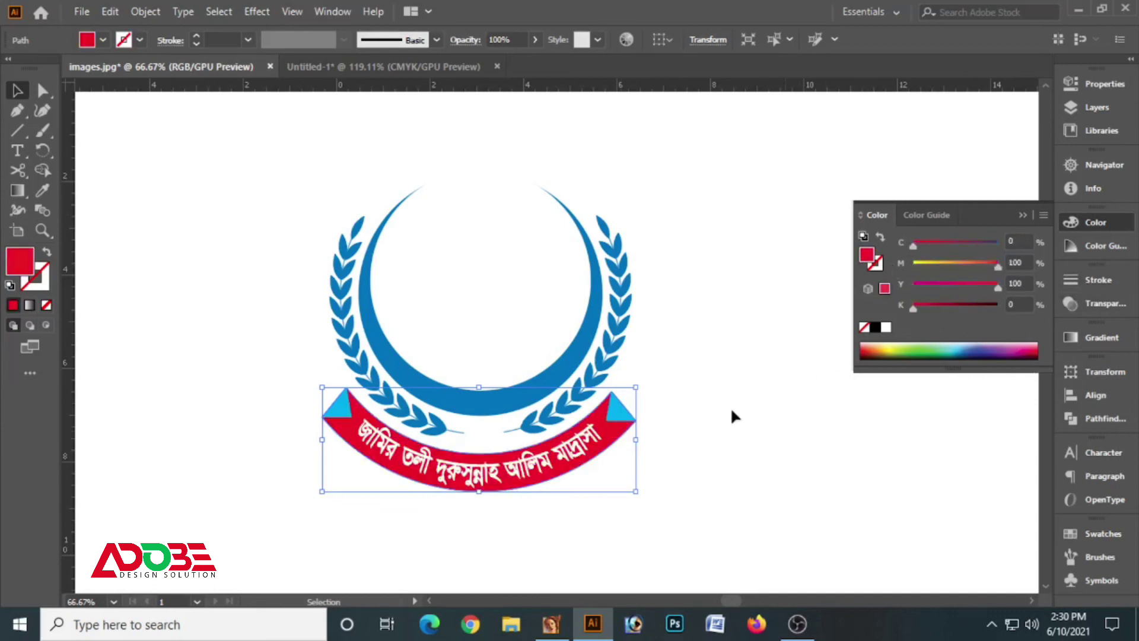
- Set the fill of both banner-end triangles to orange with C 0%, M 51%, Y 100%, K 0%, and deselect them
left_click(621, 414)
left_click(340, 412, "shift")
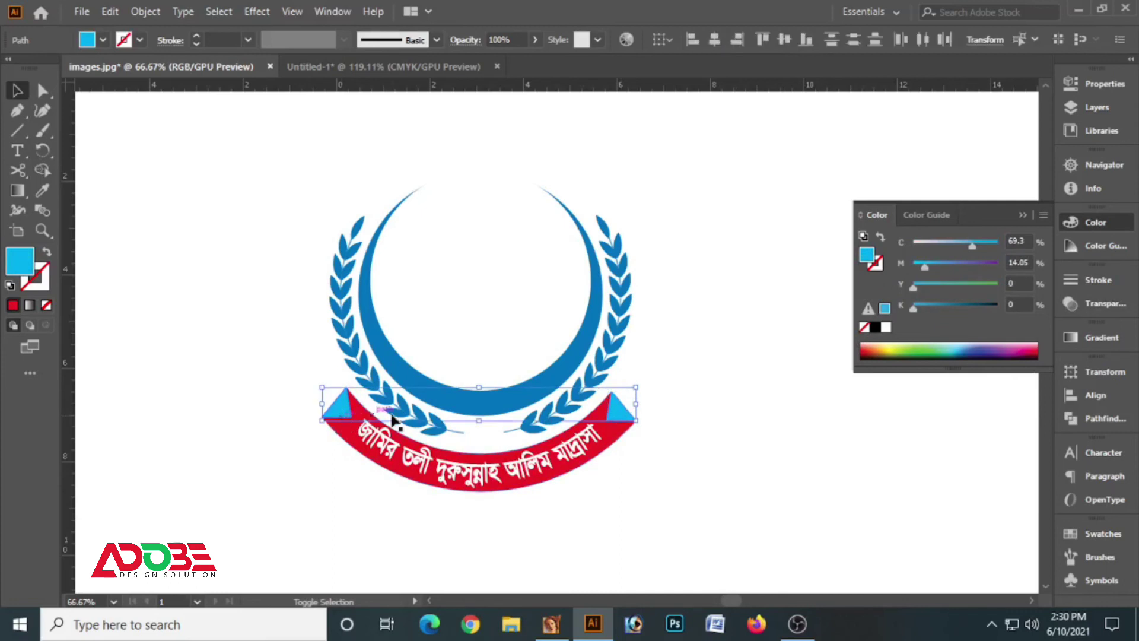
mouse_move(952, 242)
left_mouse_down()
mouse_move(913, 250)
mouse_move(1001, 286)
mouse_move(957, 261)
left_mouse_up()
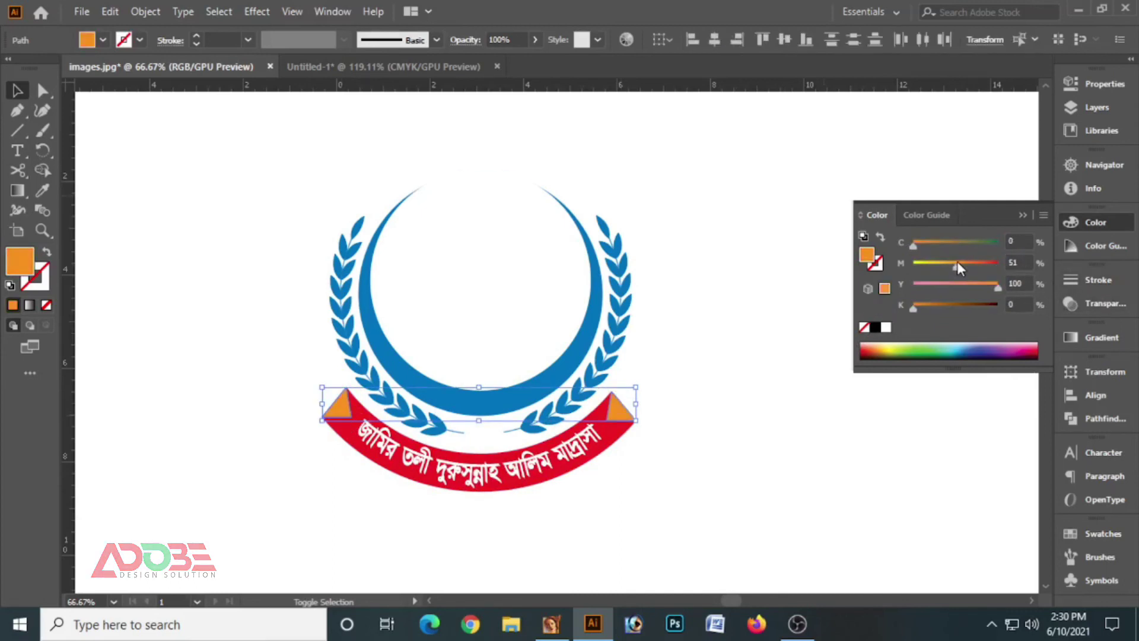
left_click(775, 362)
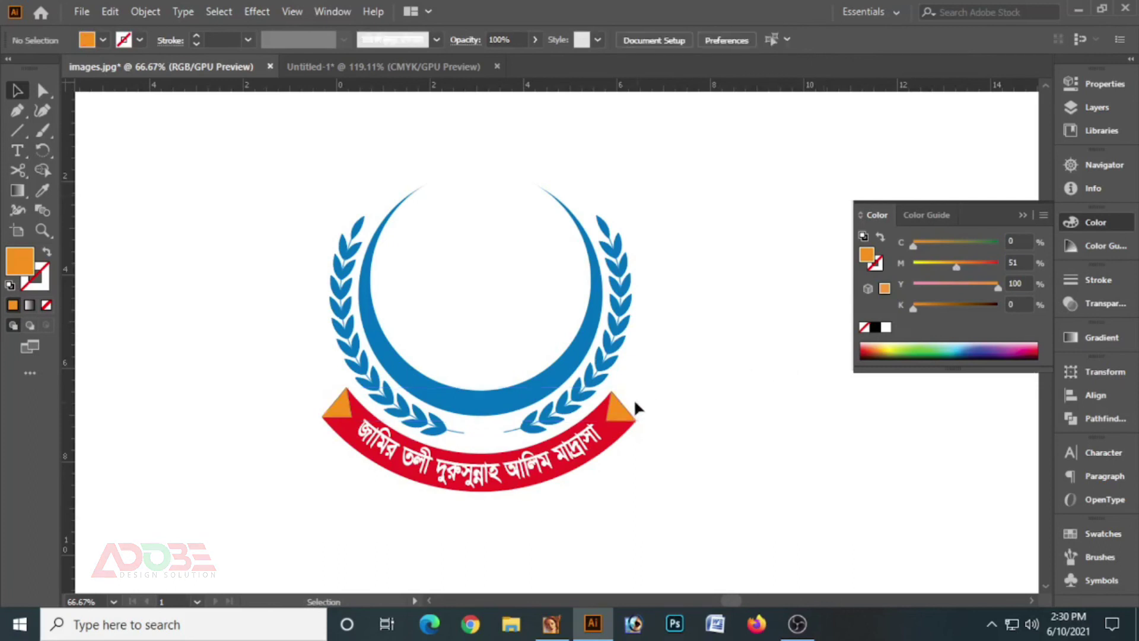
- Lighten the crescent ring's blue fill by setting its magenta to 20%, and deselect it
left_click(580, 403)
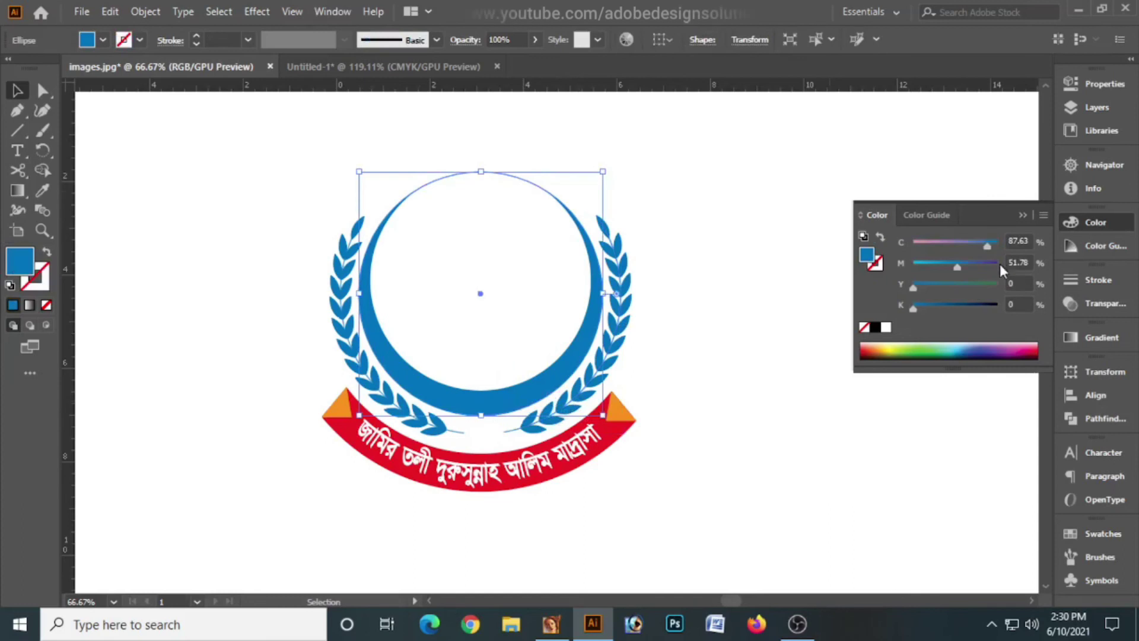
mouse_move(945, 265)
left_mouse_down()
mouse_move(895, 265)
mouse_move(932, 268)
left_mouse_up()
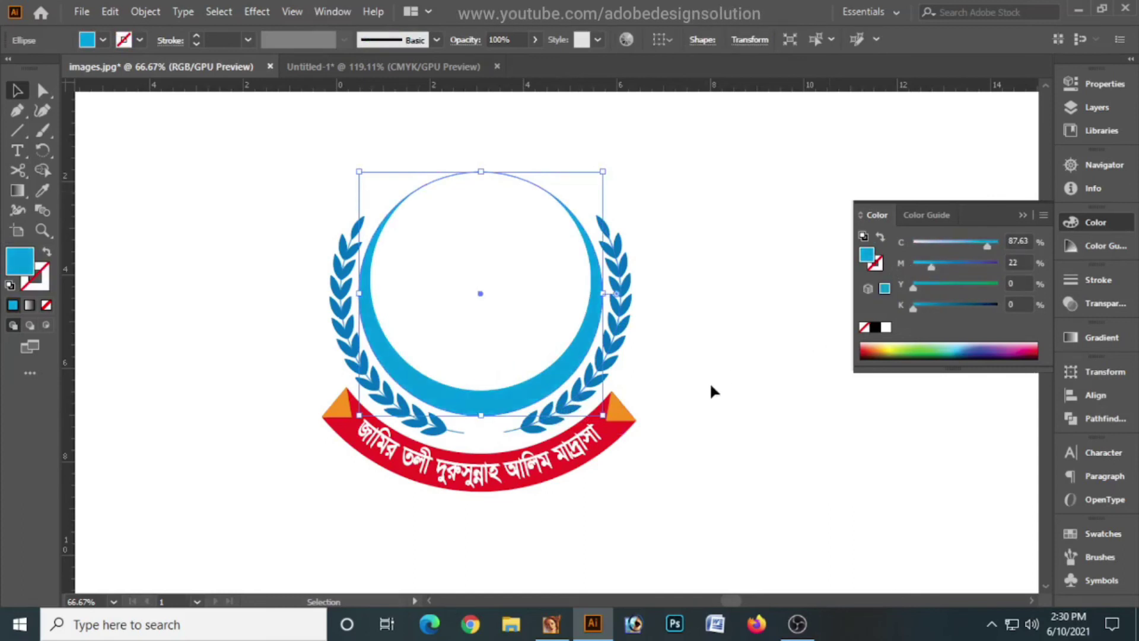
left_click(1013, 267)
type("20")
left_click(742, 363)
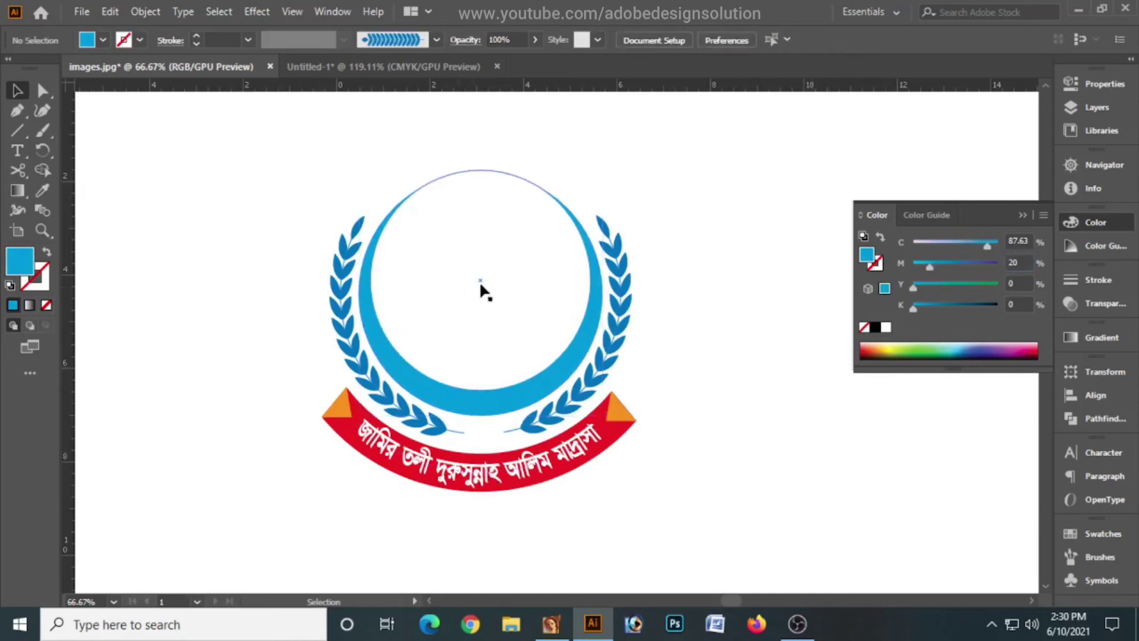
- Cut the book and minaret emblem group from the Untitled-1 document and paste it into images.jpg
left_click(425, 70)
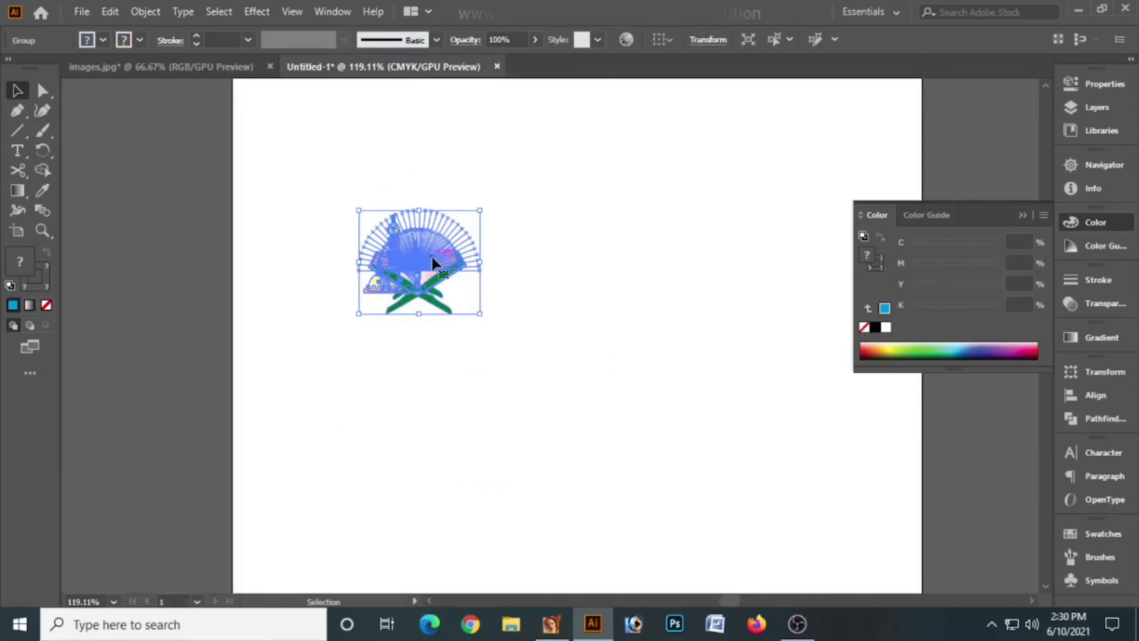
key("ctrl+c")
key("ctrl+x")
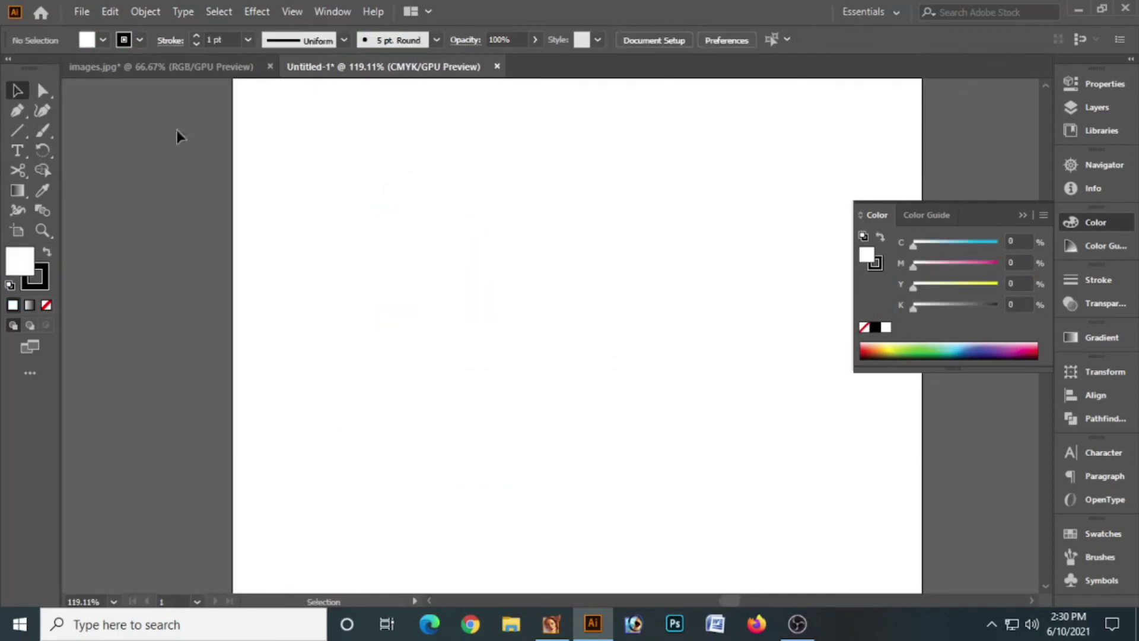
left_click(156, 70)
key("ctrl+v")
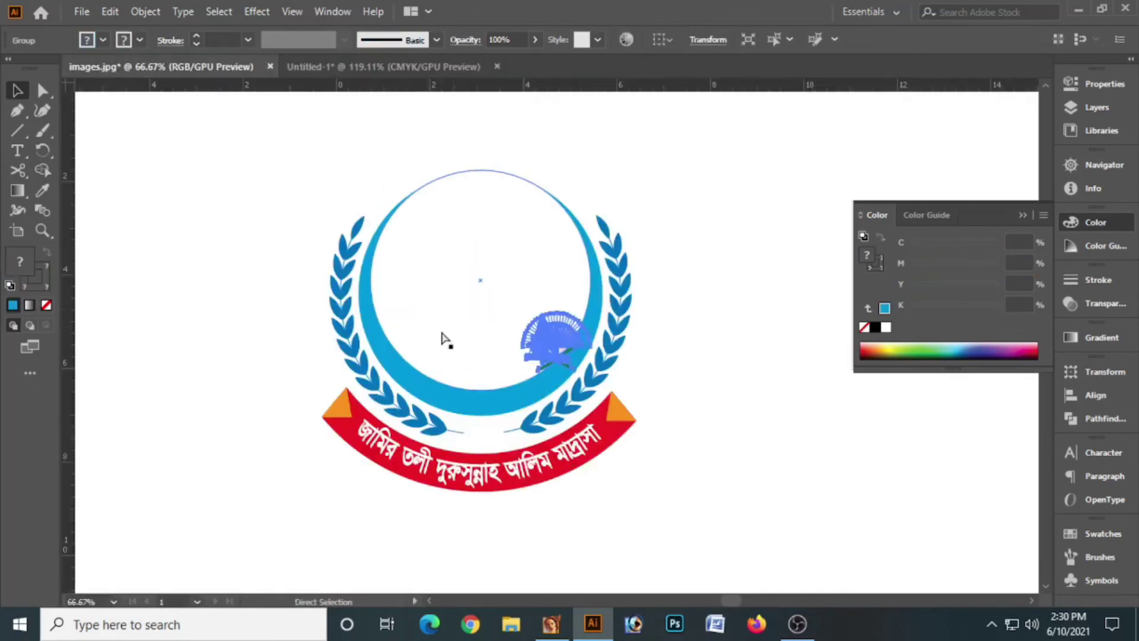
- Enlarge the pasted emblem to fill the inside of the crescent ring, nudge it right and down to centre it, and deselect it
left_click_drag(557, 355, 586, 388)
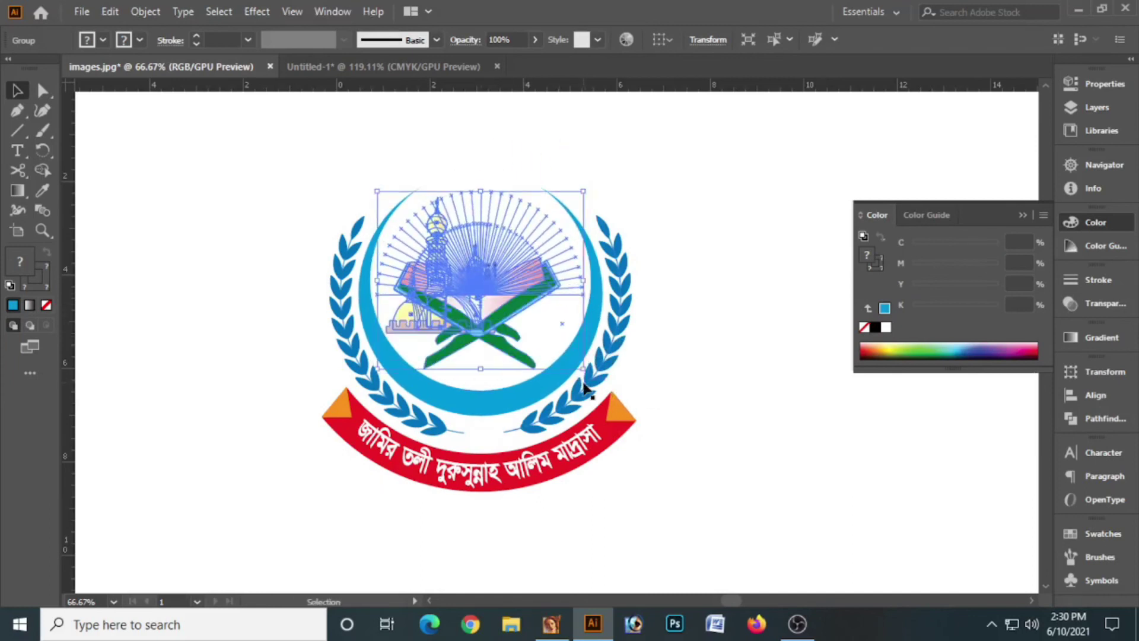
key("Right")
key("Right")
key("Down")
key("Down")
key("Down")
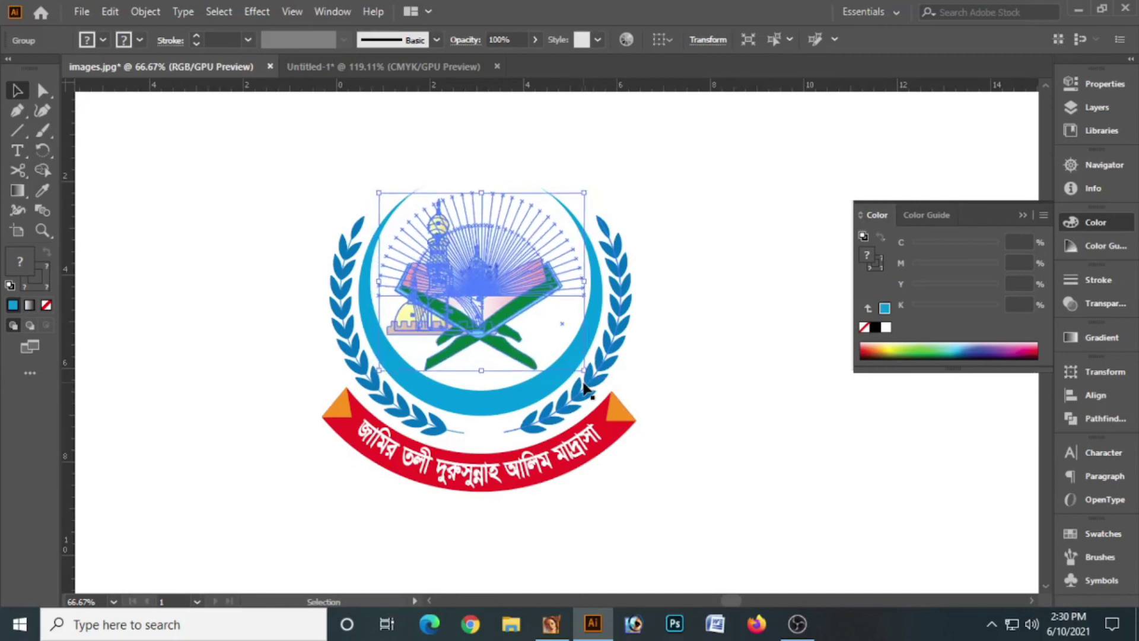
left_click(704, 347)
left_click(1022, 216)
key("space")
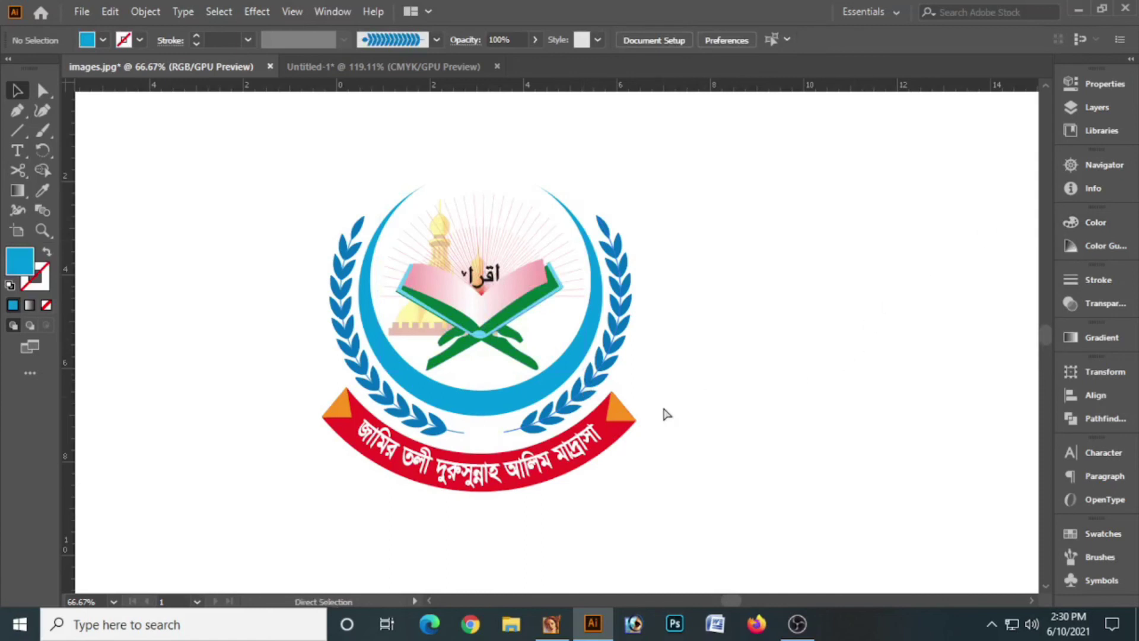
left_click_drag(650, 358, 689, 367)
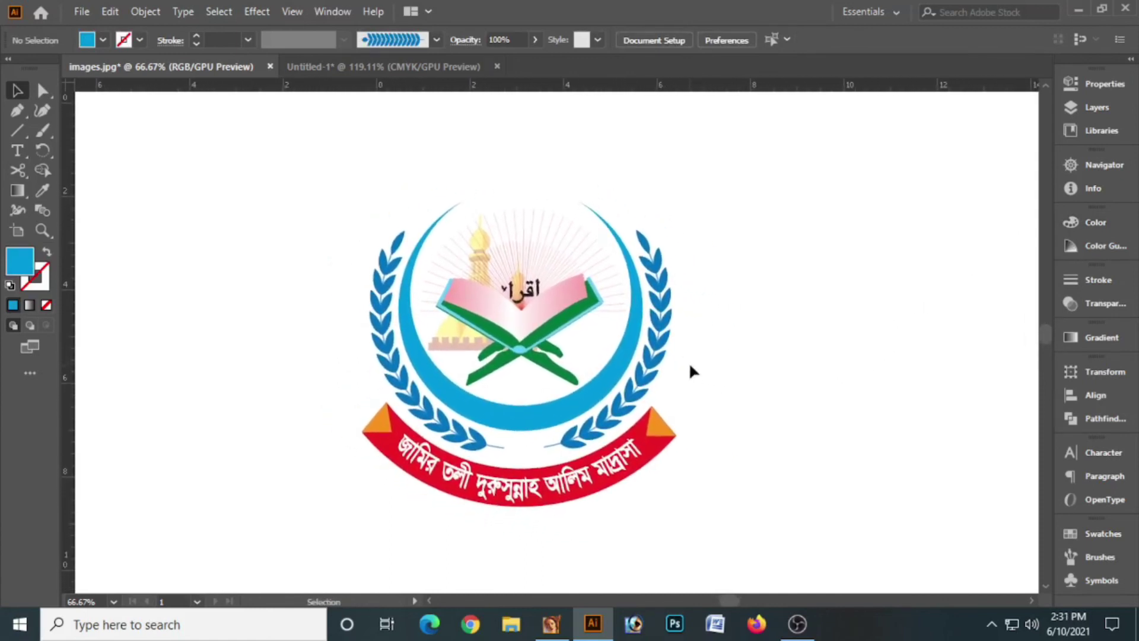